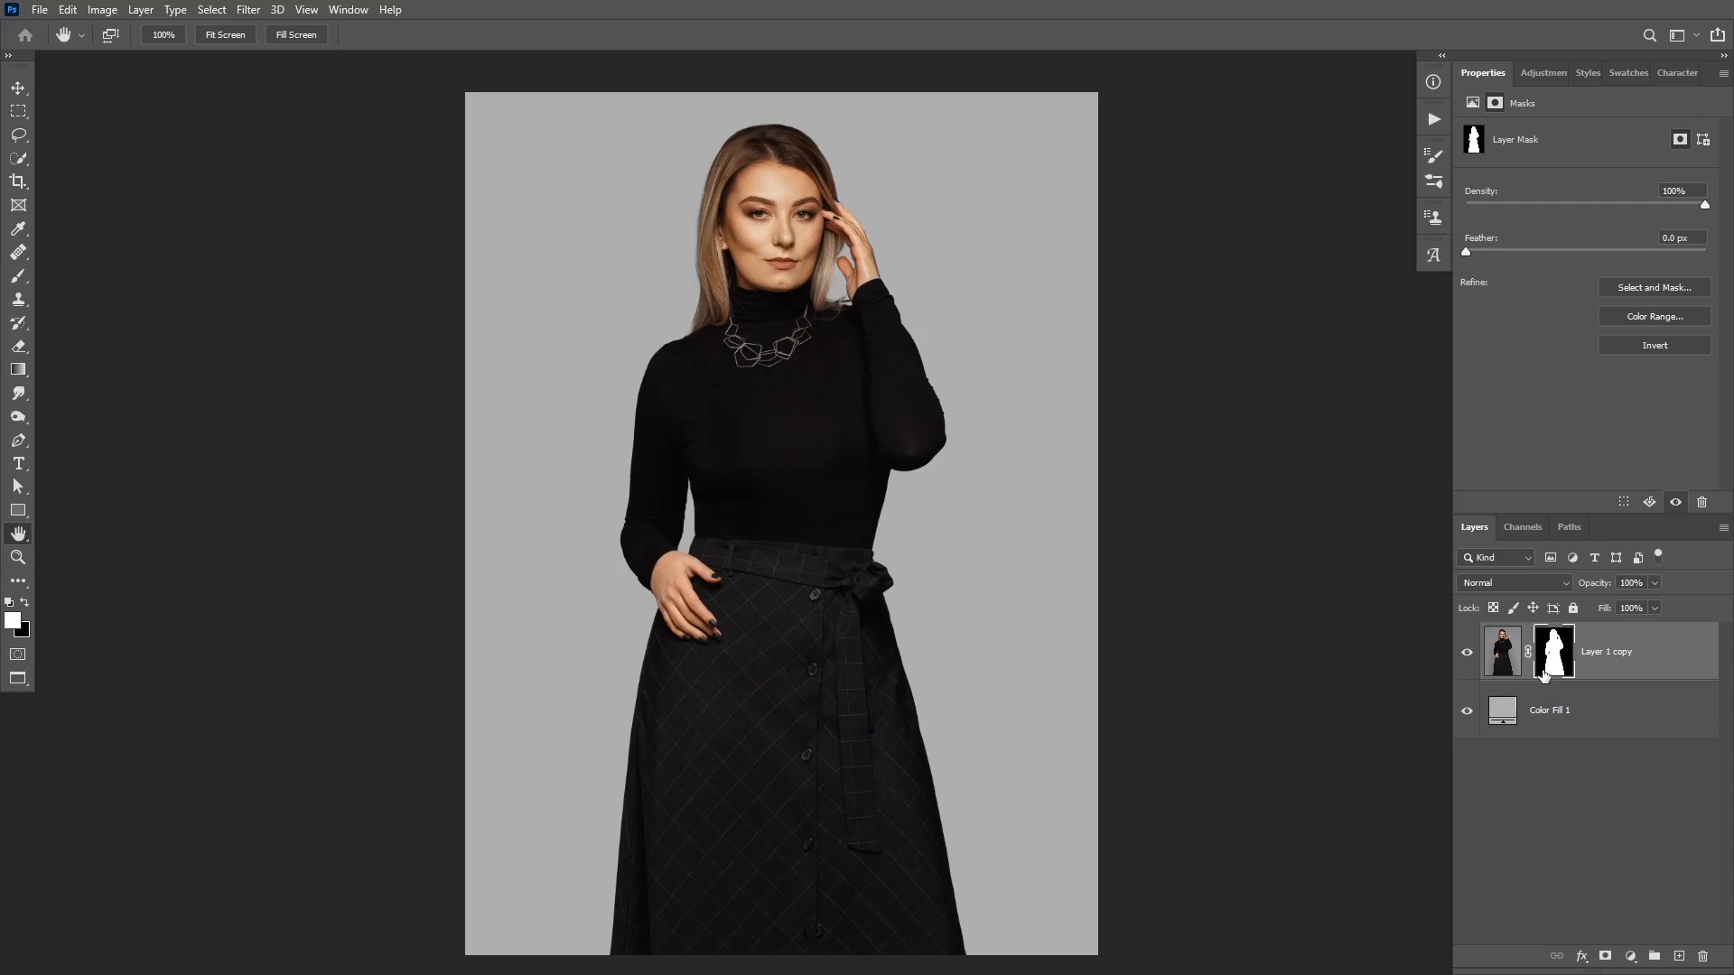
Try refining the Layer 1 copy mask in Select and Mask, previewing on black and setting Shift Edge to -100%
click(12, 163)
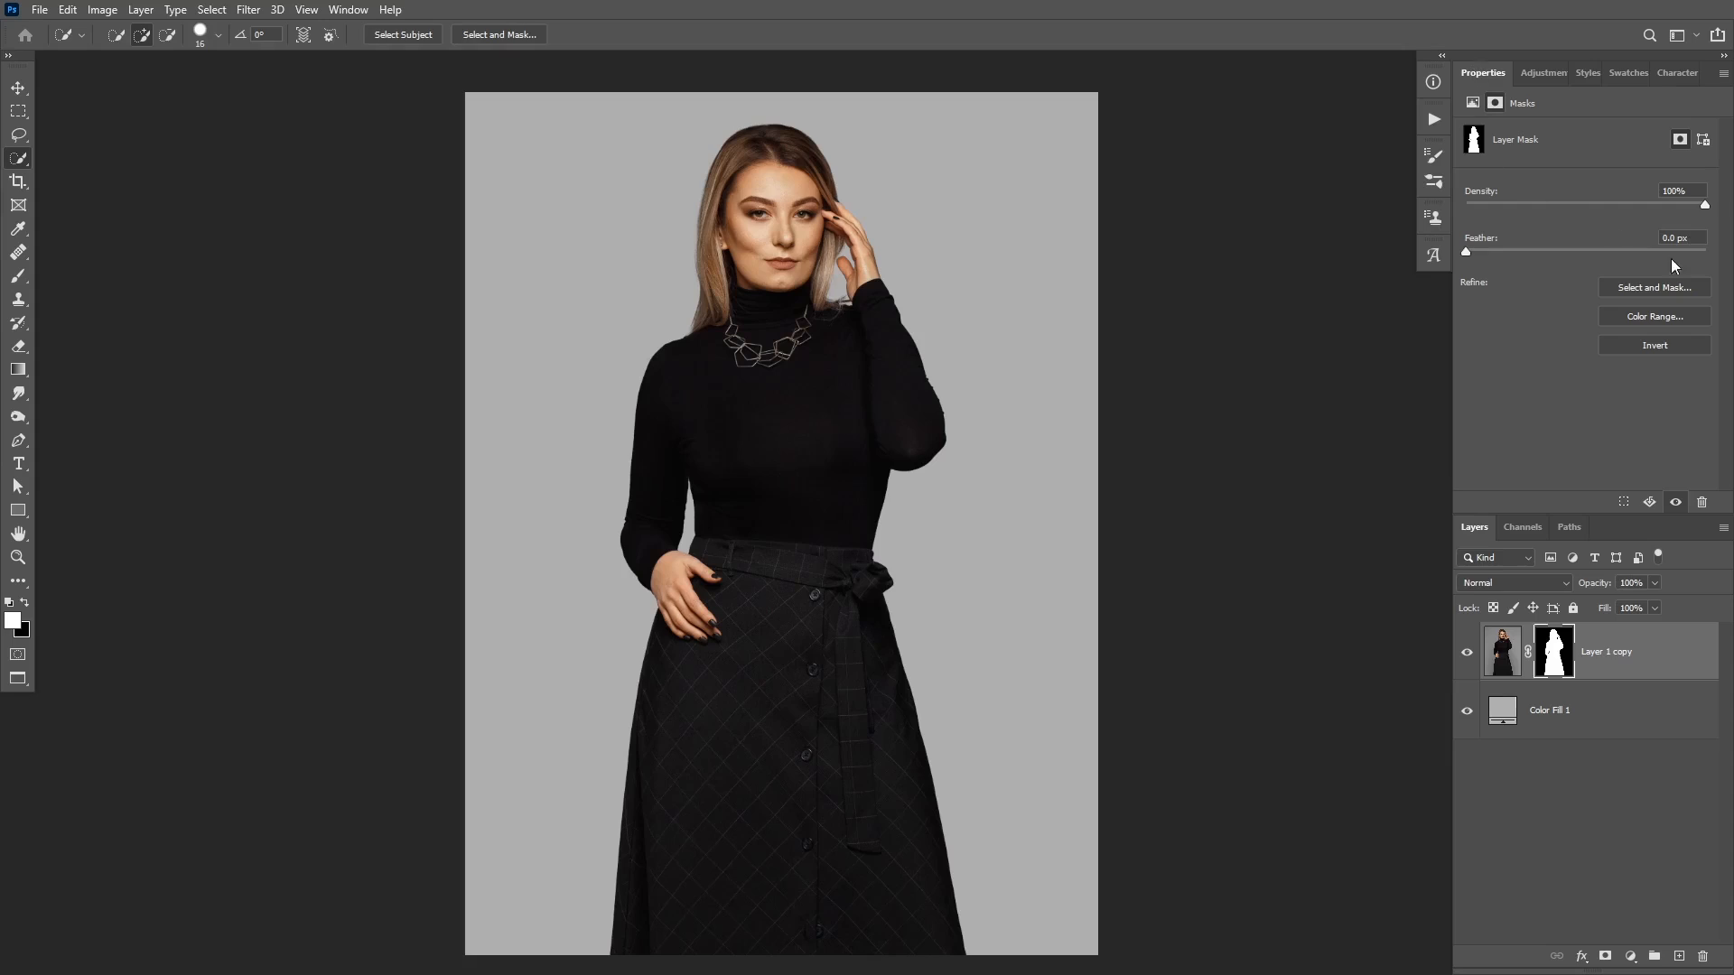
click(1638, 289)
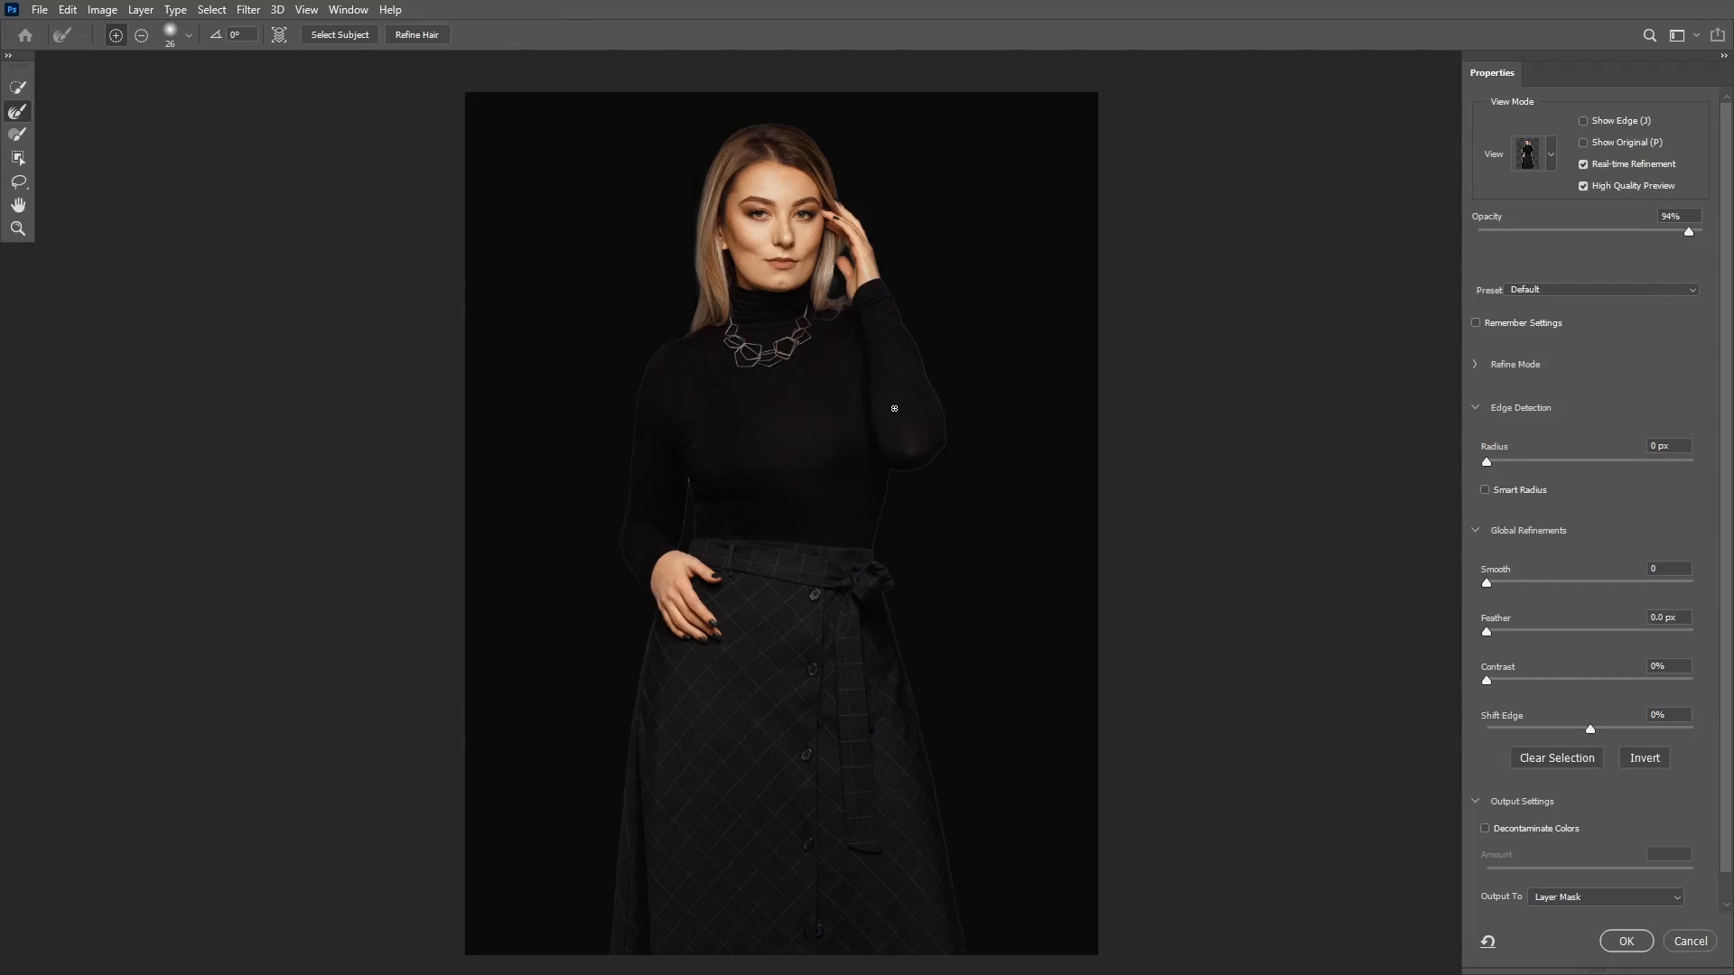
drag(885, 395, 949, 457)
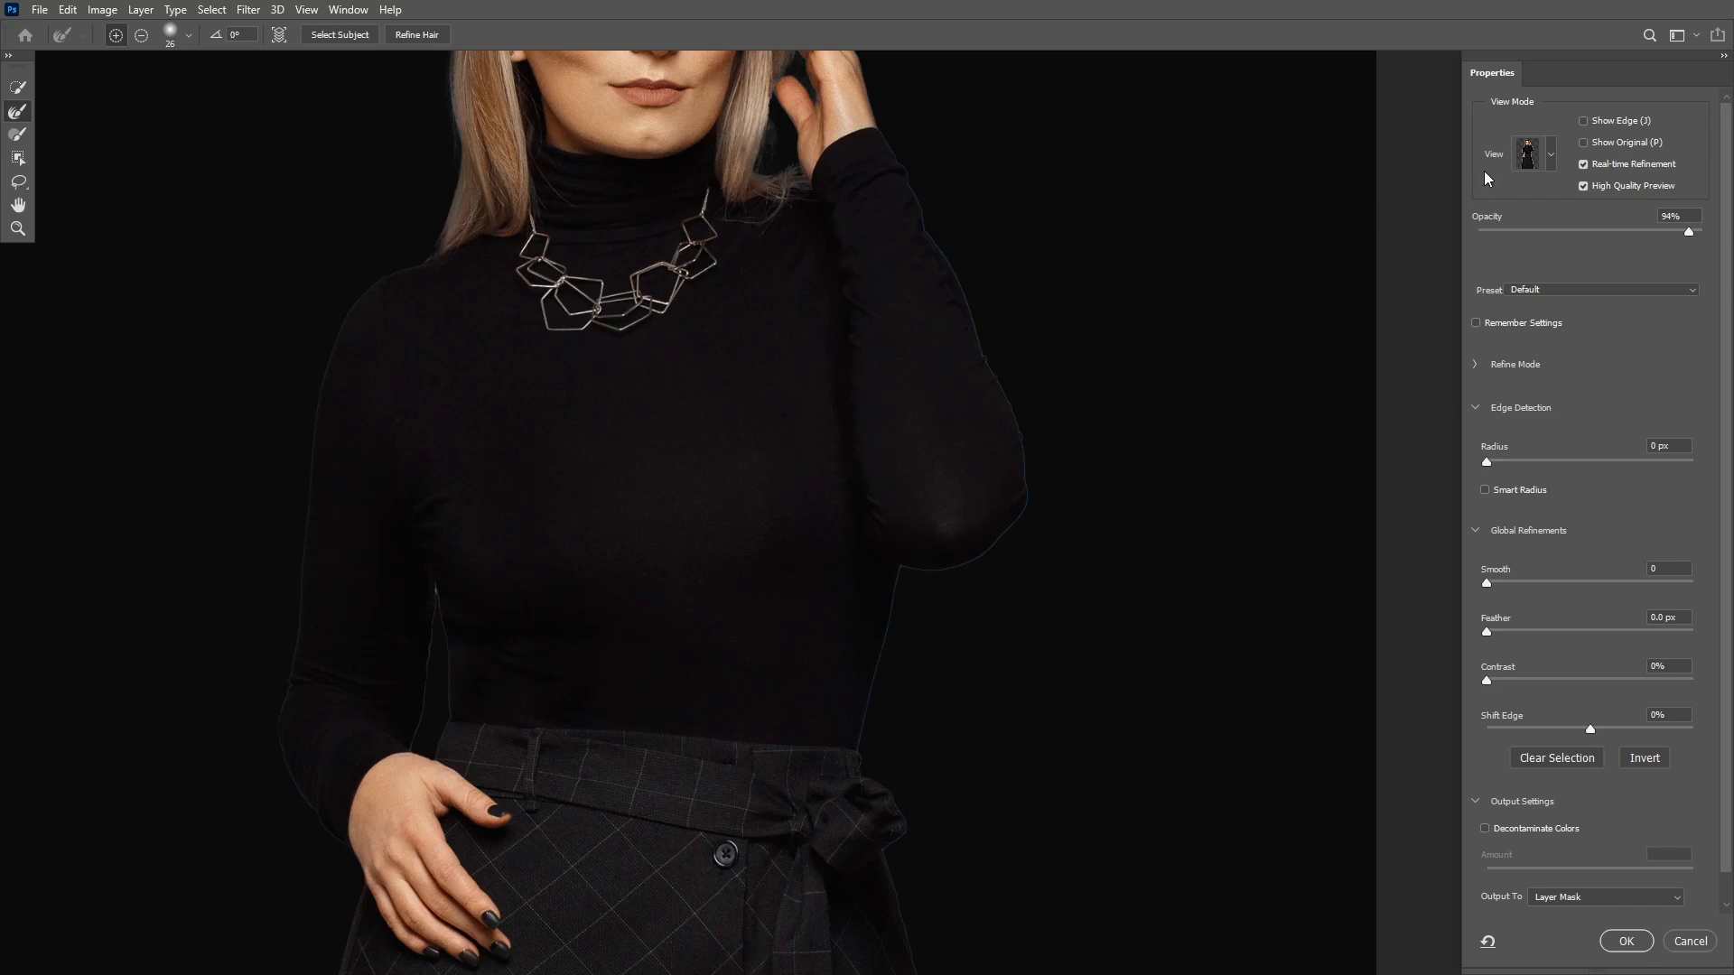
click(1543, 156)
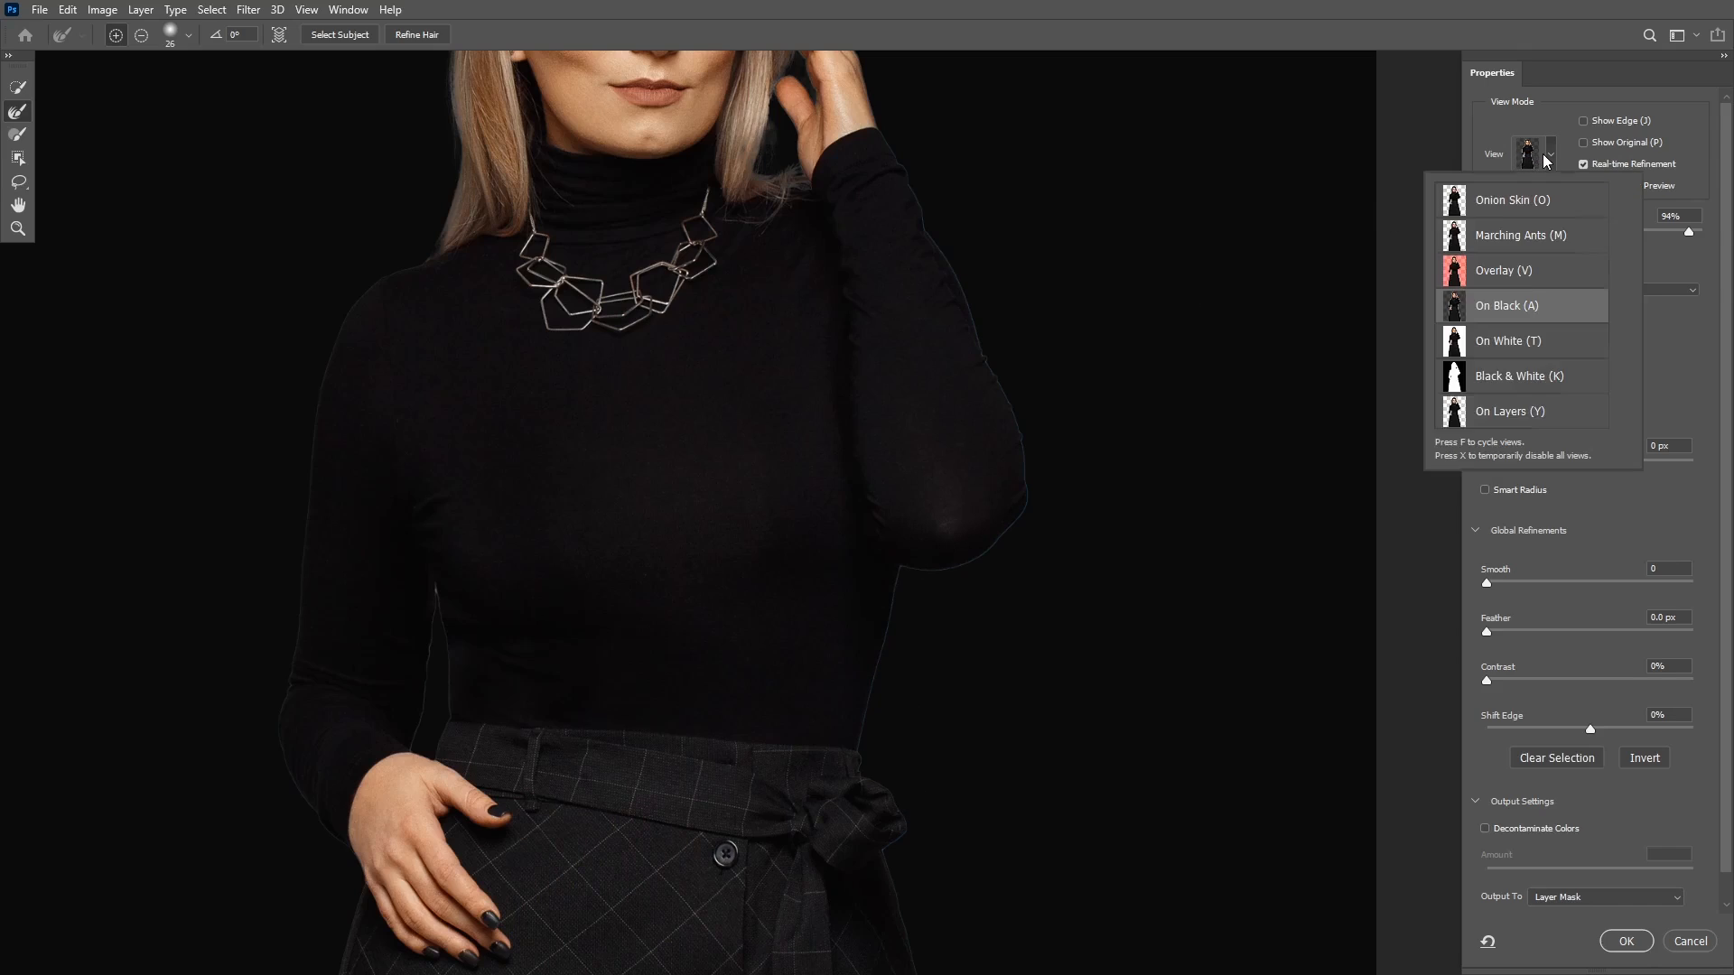
click(1489, 145)
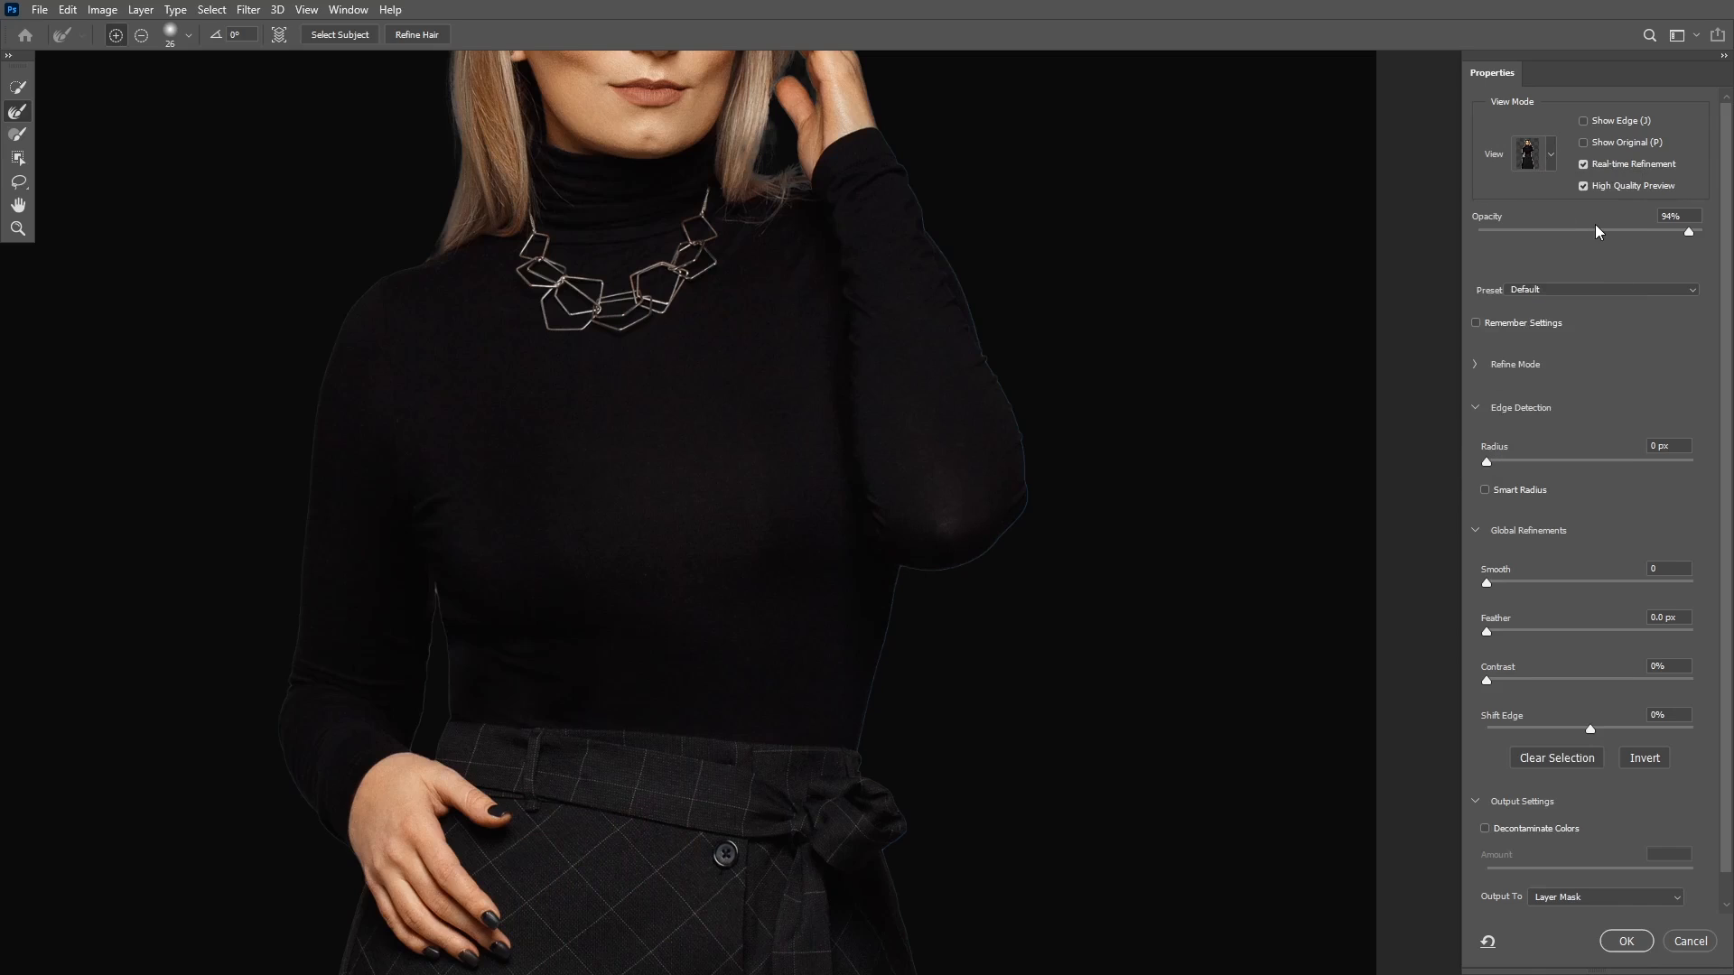
mouse_move(1682, 232)
mouse_down()
mouse_move(1613, 232)
mouse_move(1691, 238)
mouse_up()
drag(1590, 731, 1470, 723)
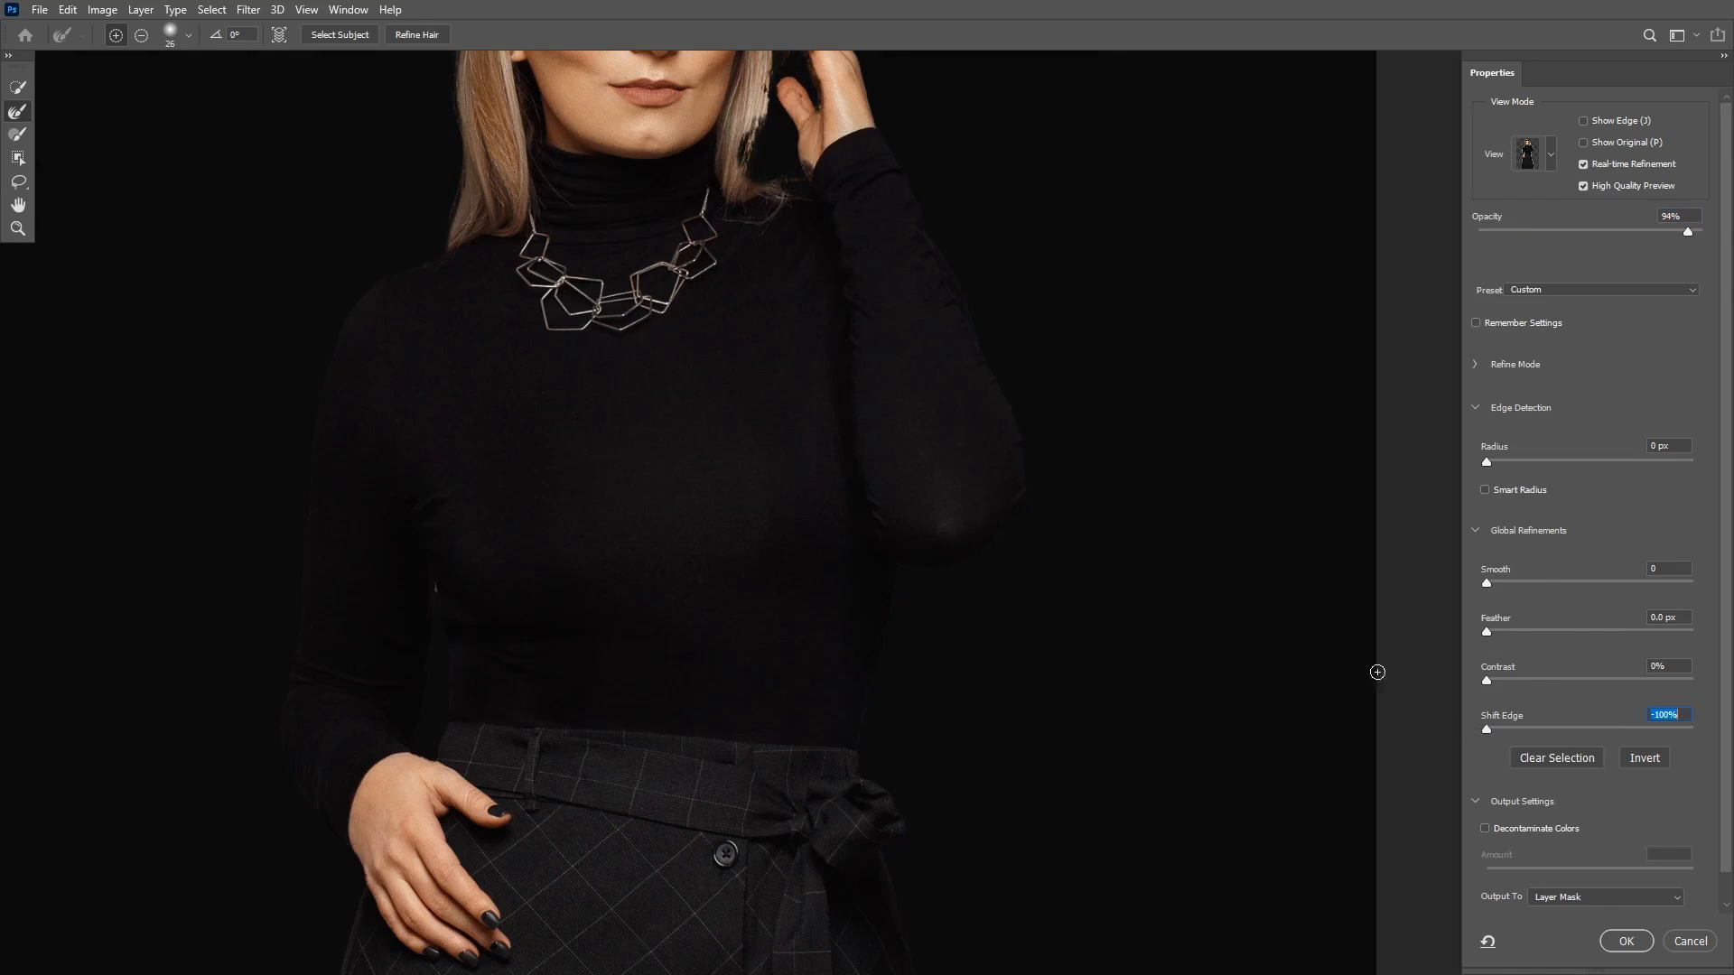
Examine the contracted mask edges along the sweater, skirt and hair, and close Select and Mask
click(979, 469)
key(space)
drag(770, 763, 1064, 70)
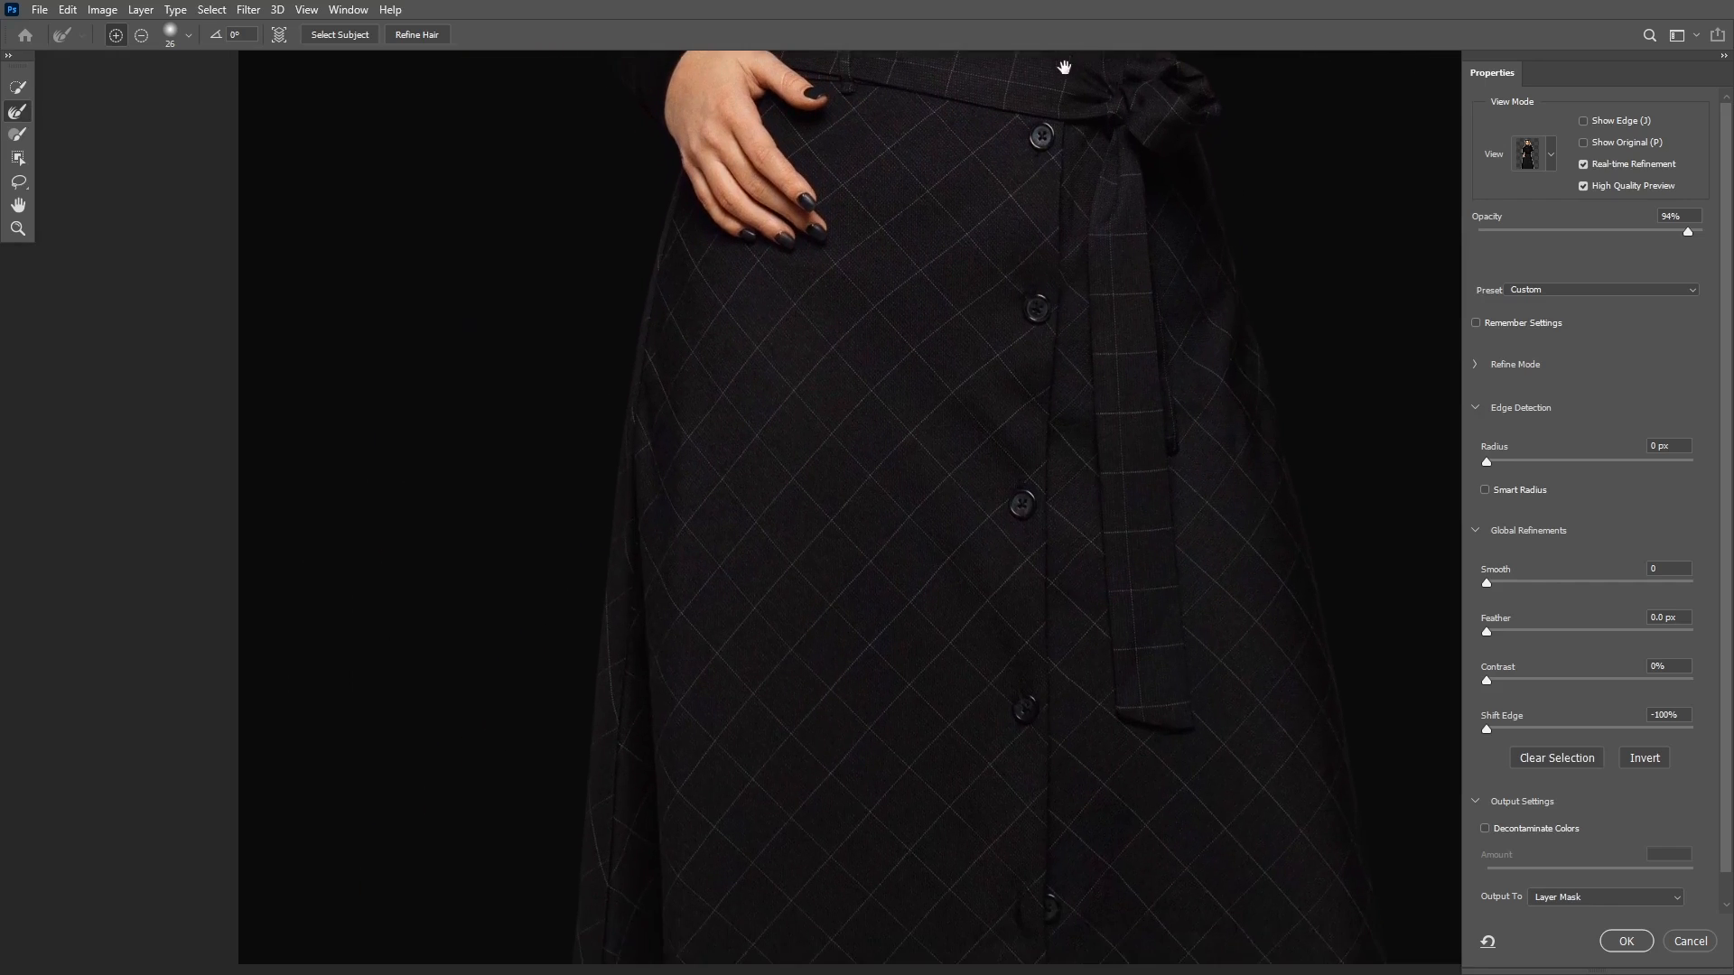
drag(1075, 283, 975, 833)
drag(995, 412, 972, 588)
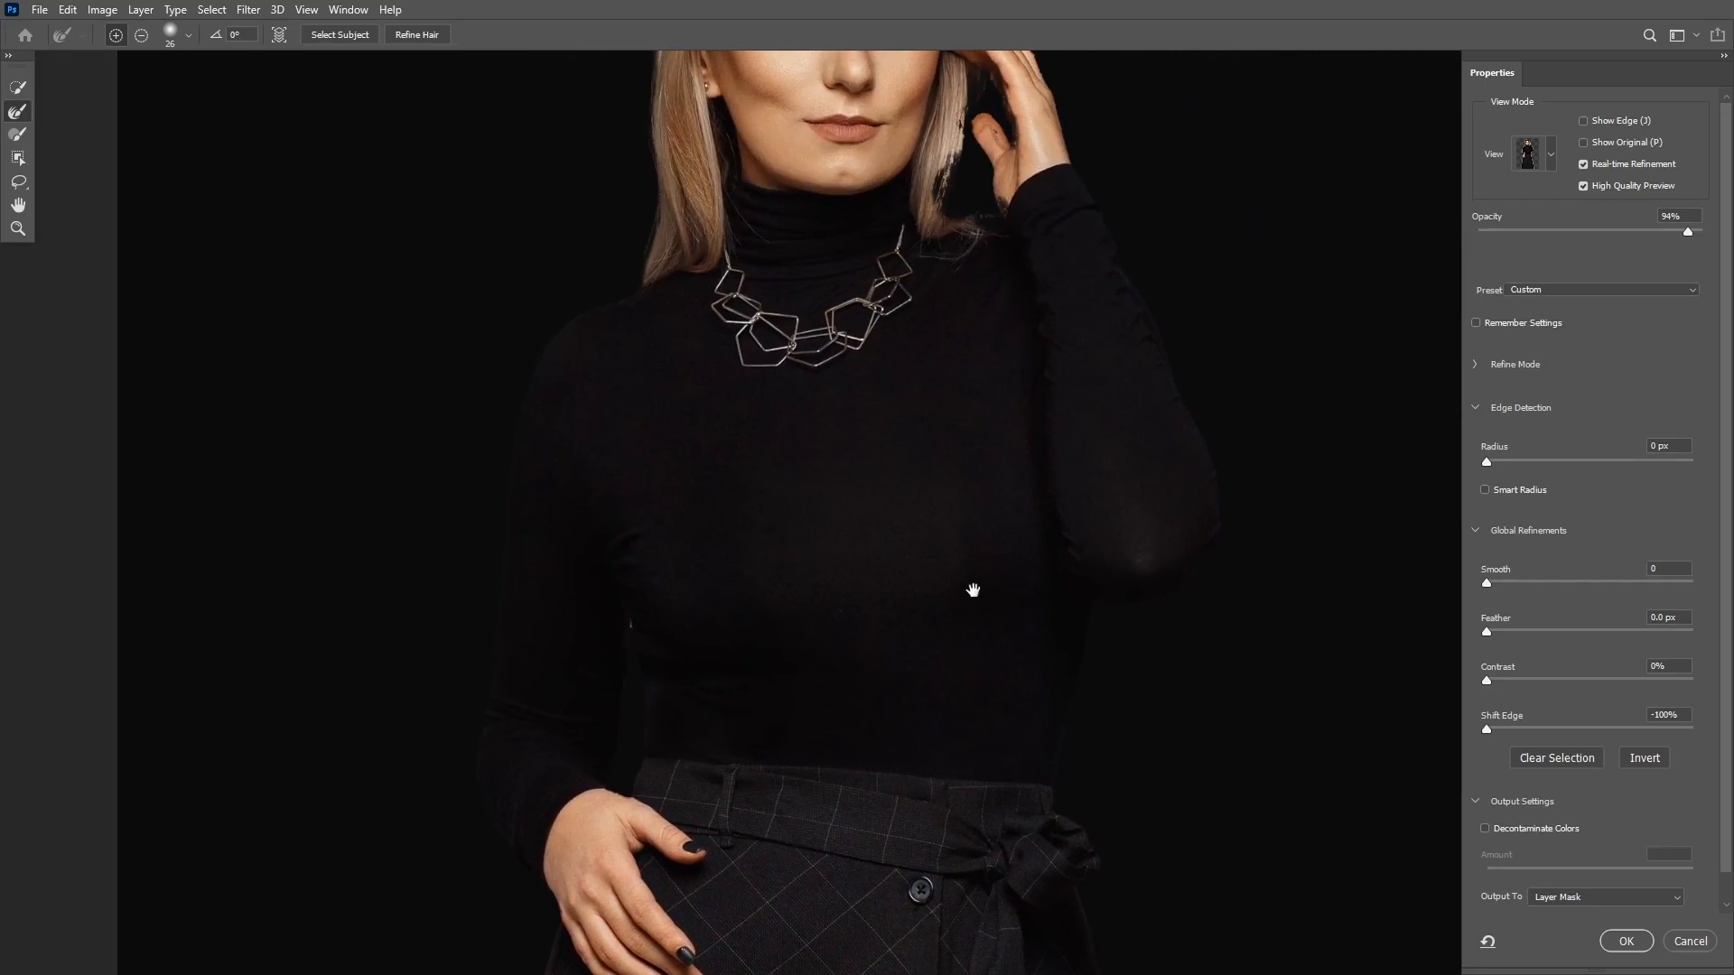
drag(894, 279, 875, 607)
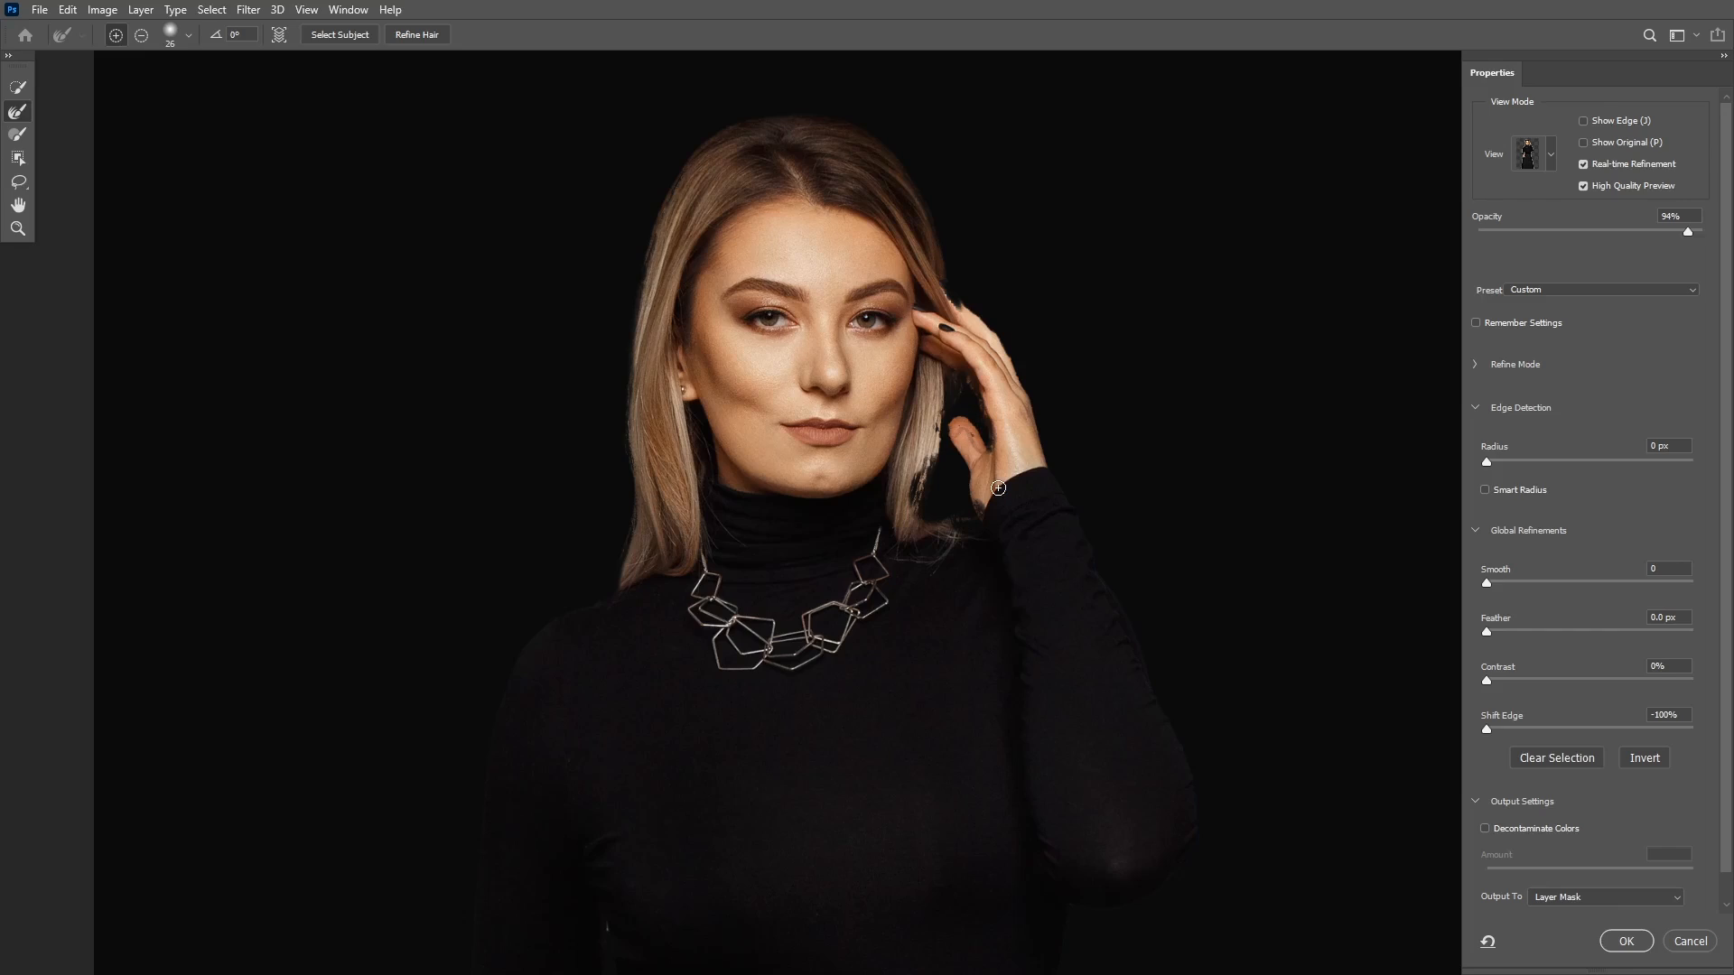
click(1626, 941)
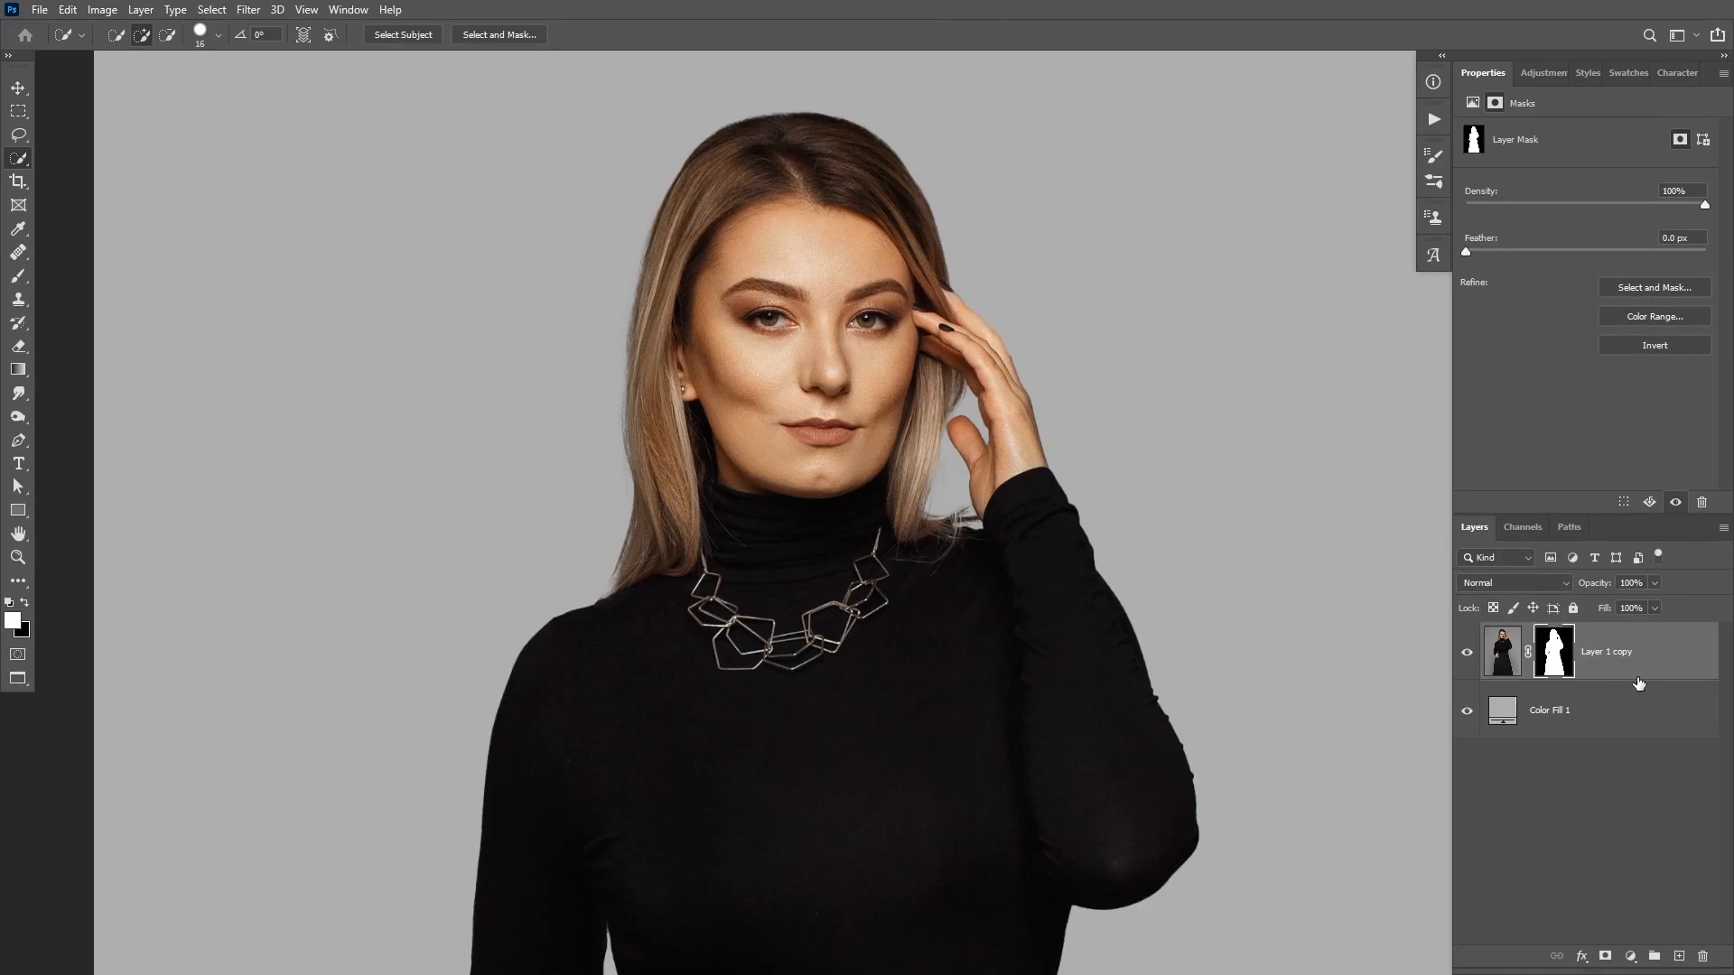
Duplicate the masked Layer 1 copy layer and hide the original beneath it
key(ctrl+j)
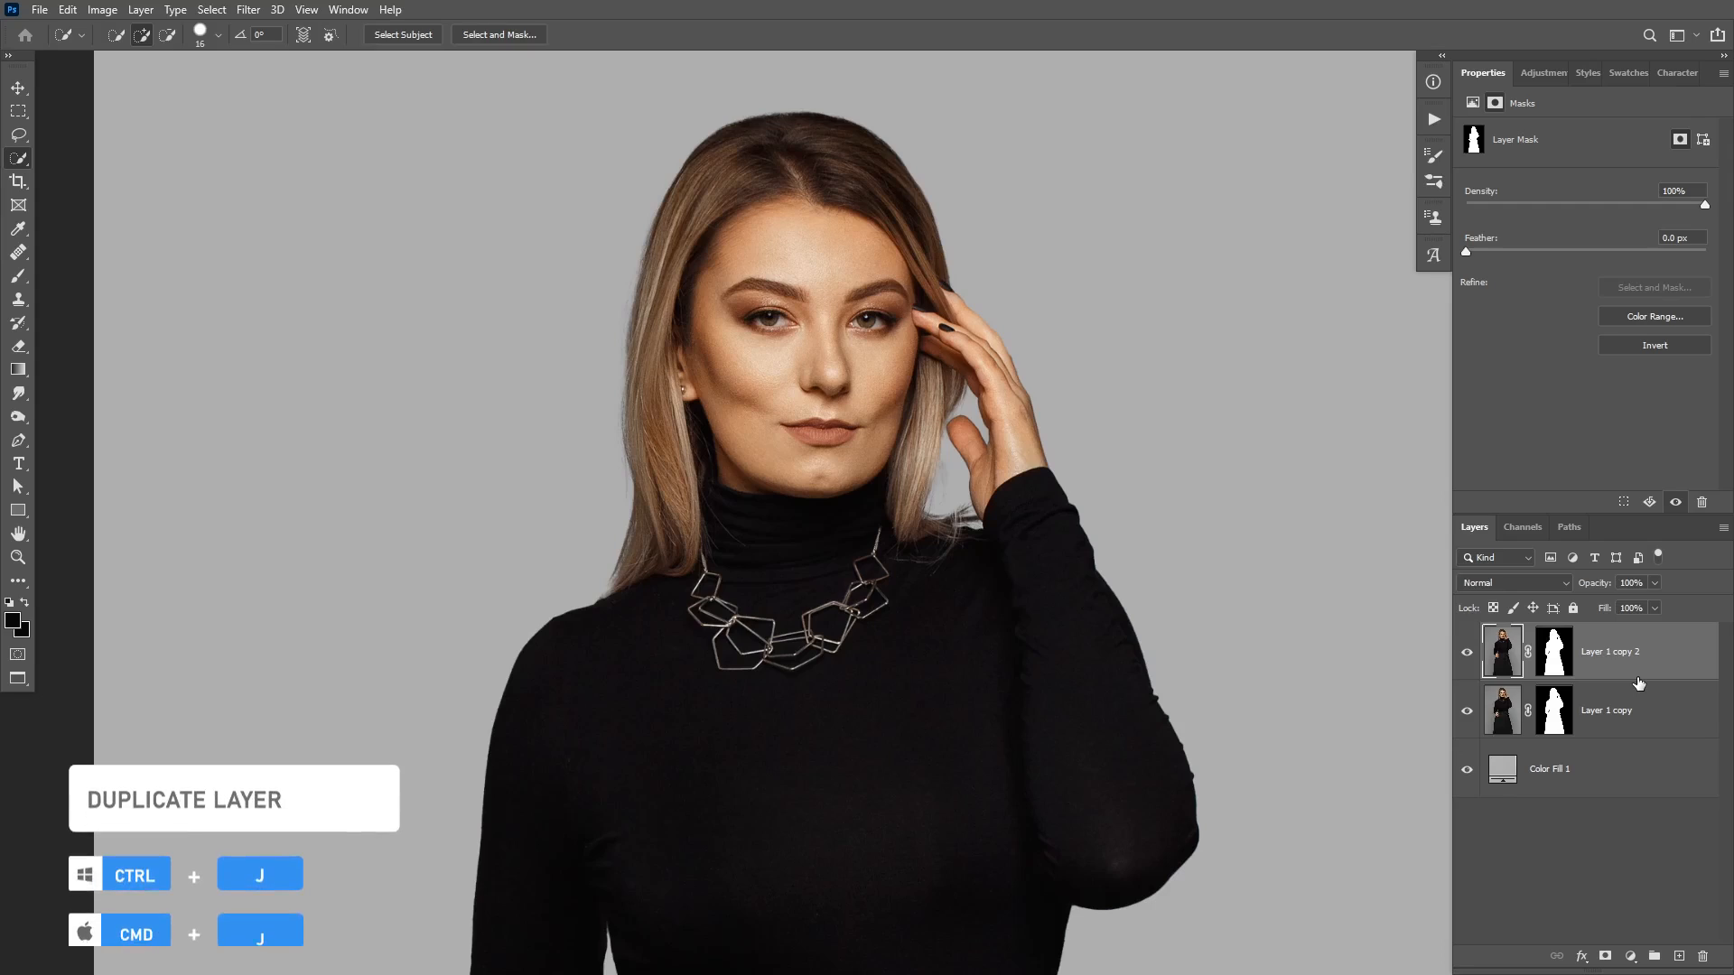
click(1467, 711)
Refine the Layer 1 copy 2 mask with Select and Mask, setting Shift Edge to -100% and outputting to a layer mask
click(1552, 658)
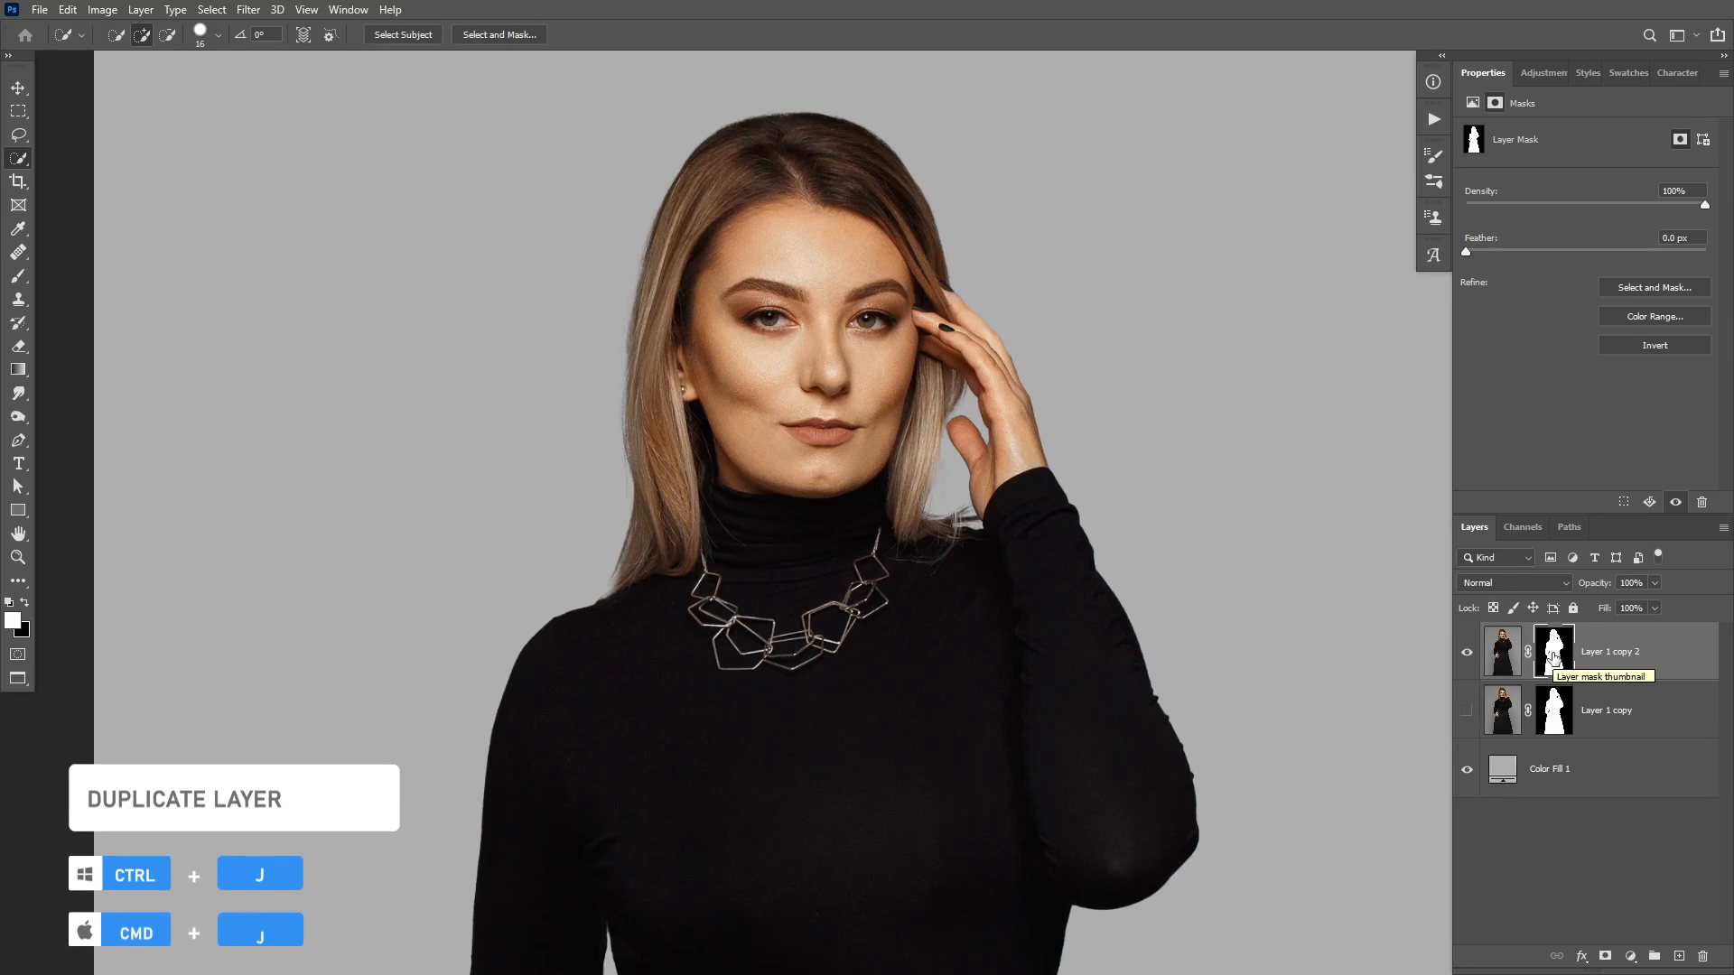
click(1640, 287)
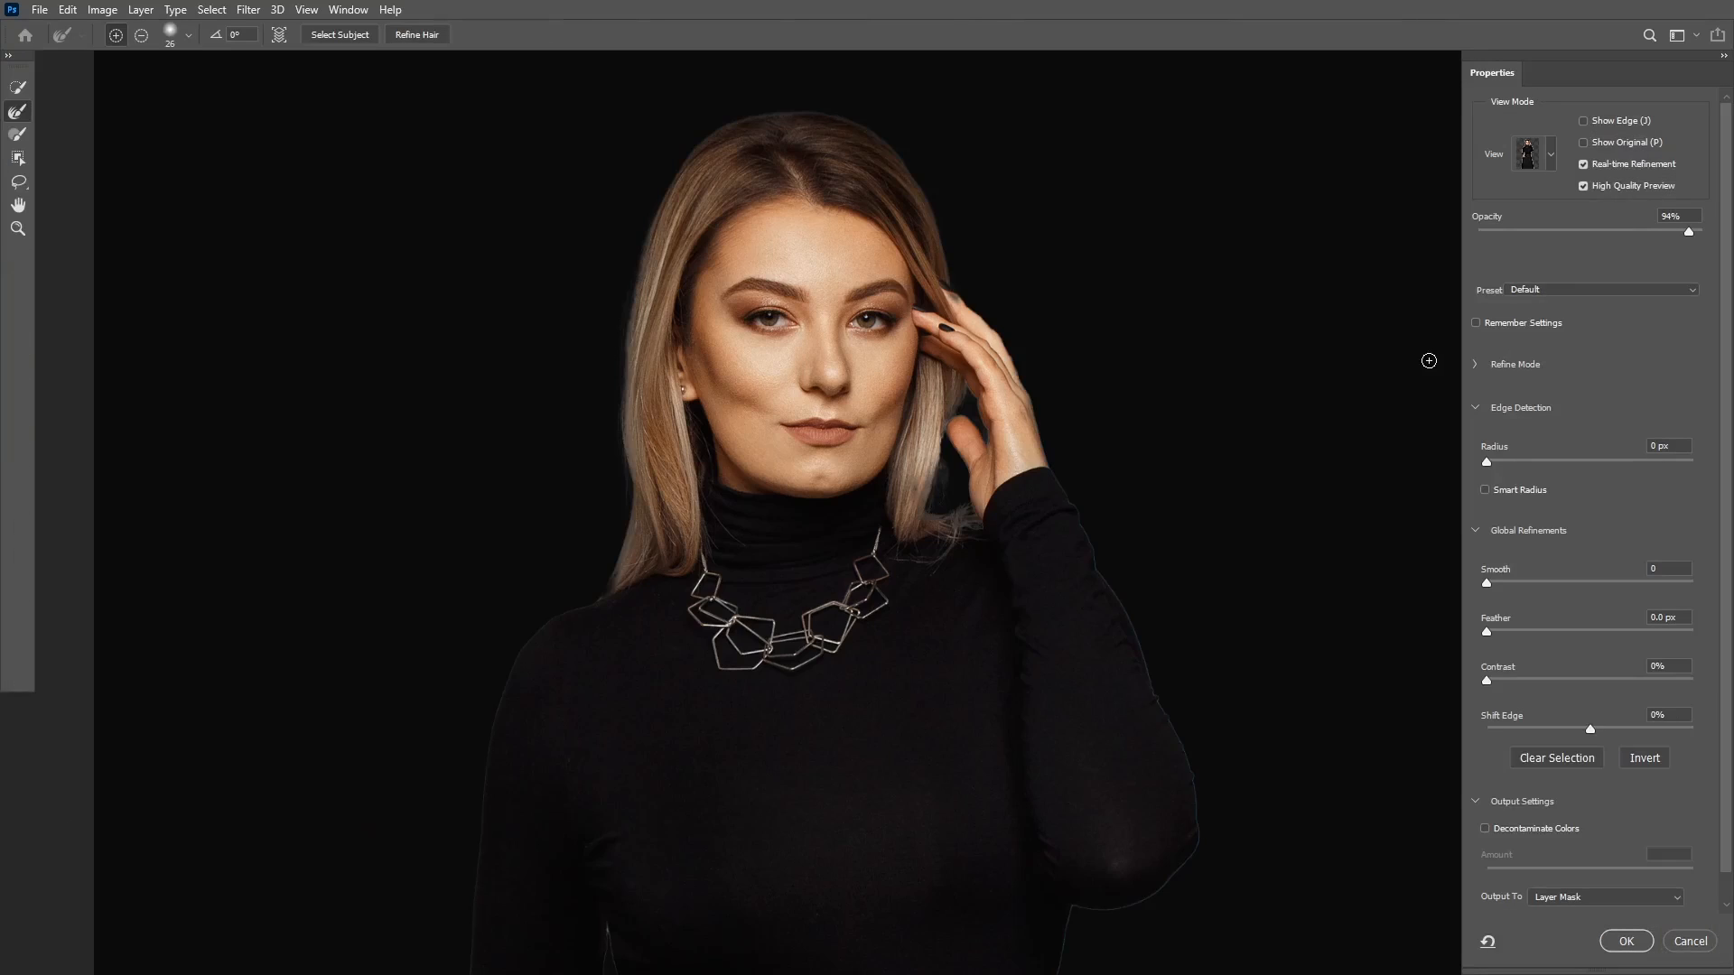
drag(1011, 708, 1011, 392)
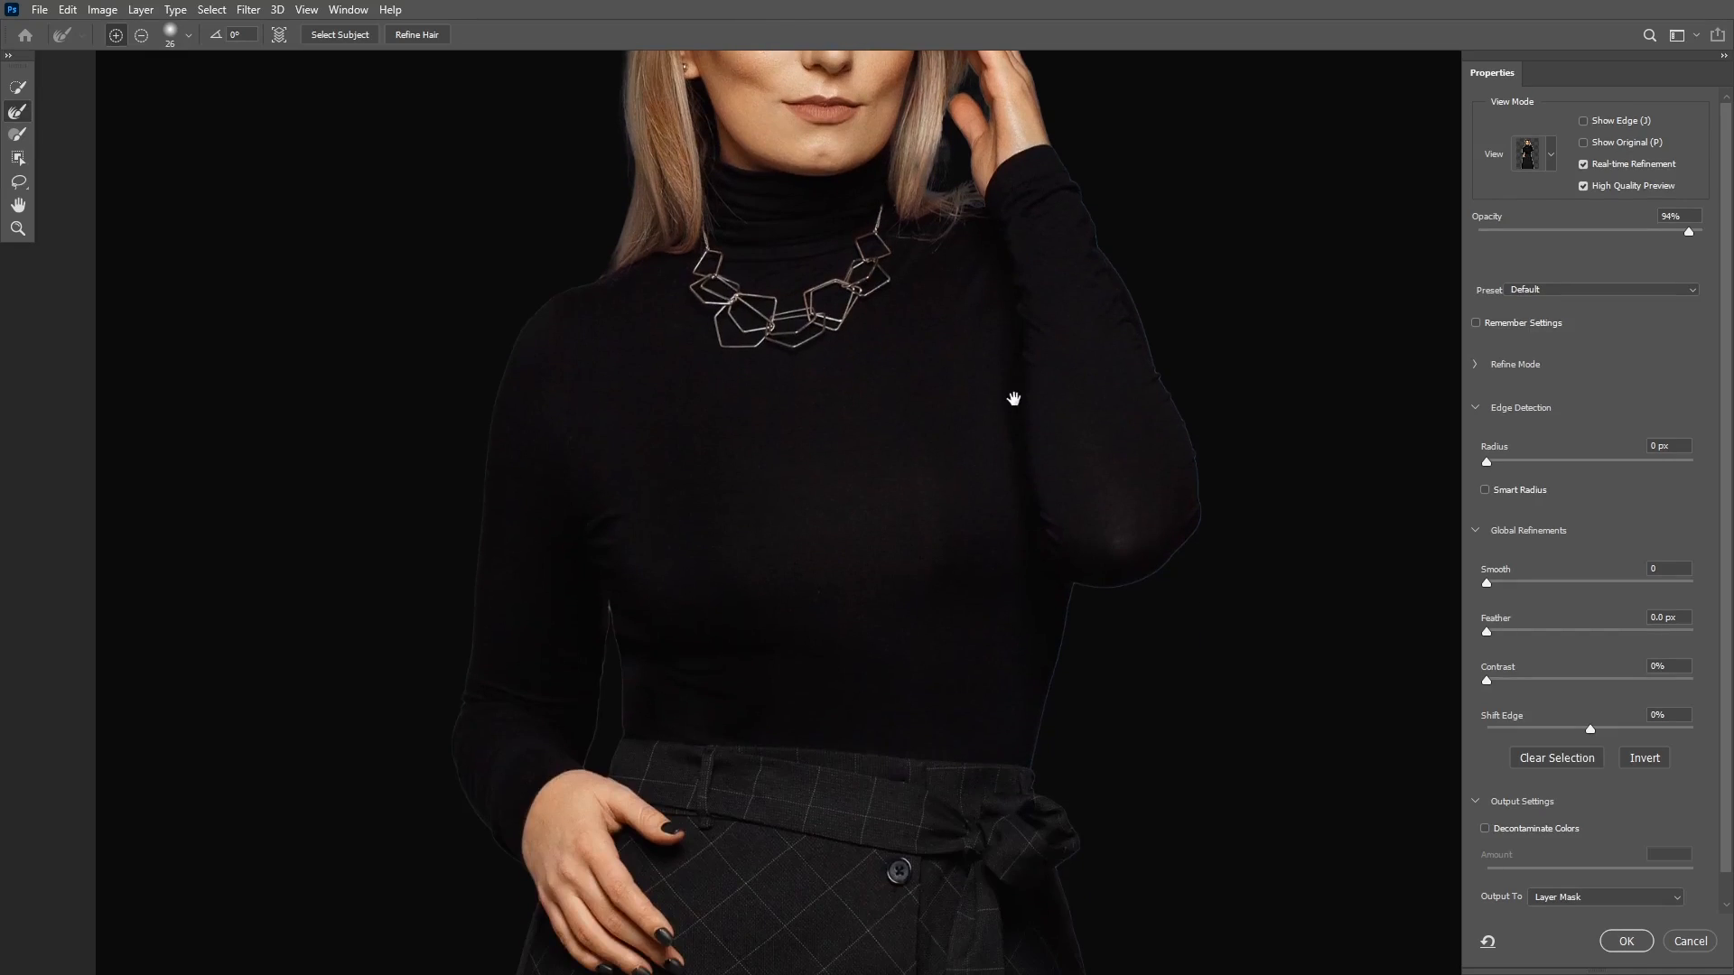
drag(1592, 733, 1487, 730)
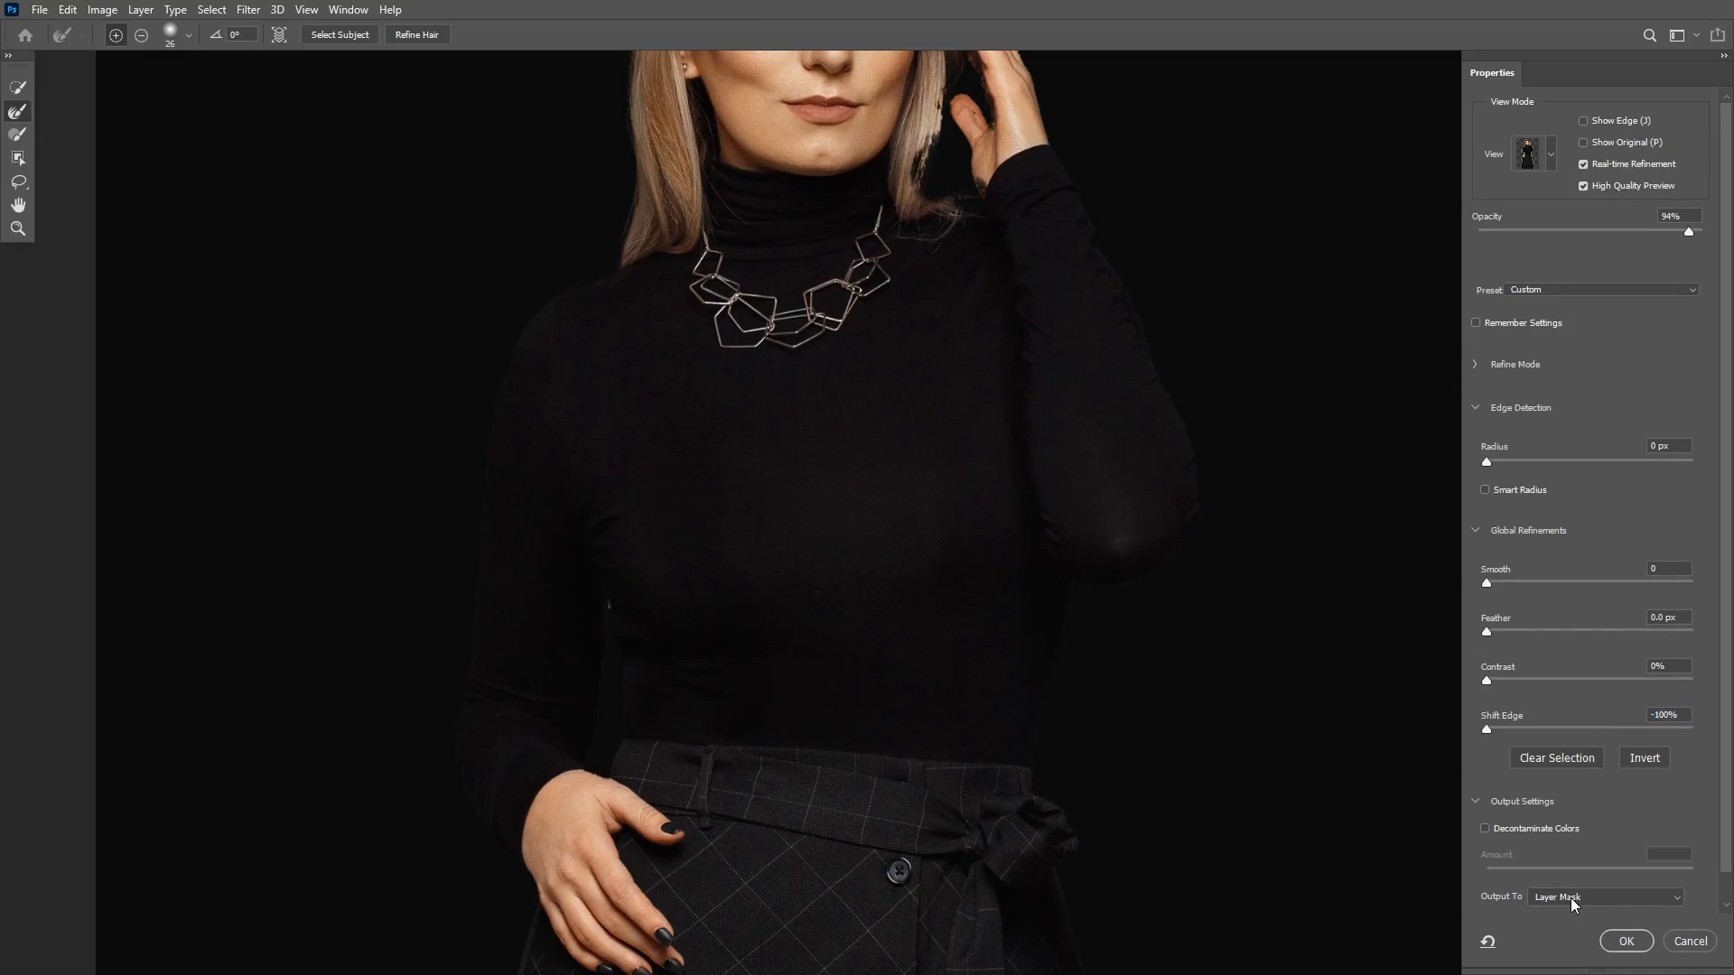
click(1626, 941)
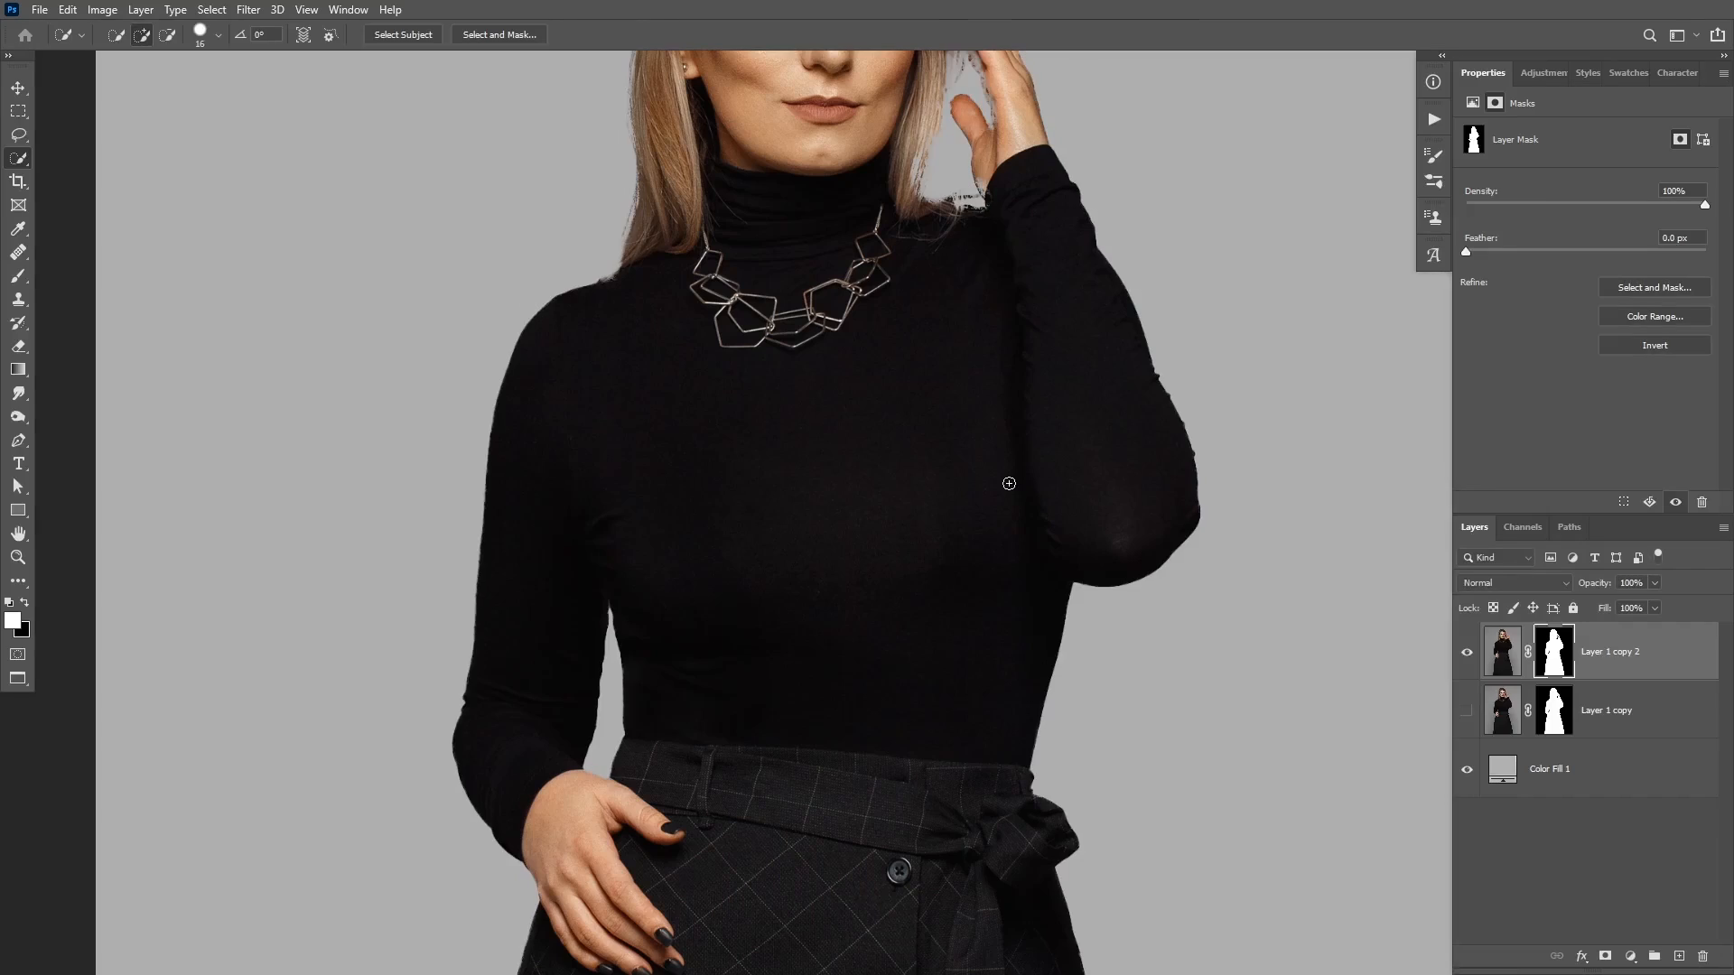
Change the Color Fill 1 background colour to near-black #101010
click(1512, 769)
double_click(1512, 768)
drag(1271, 424, 1235, 476)
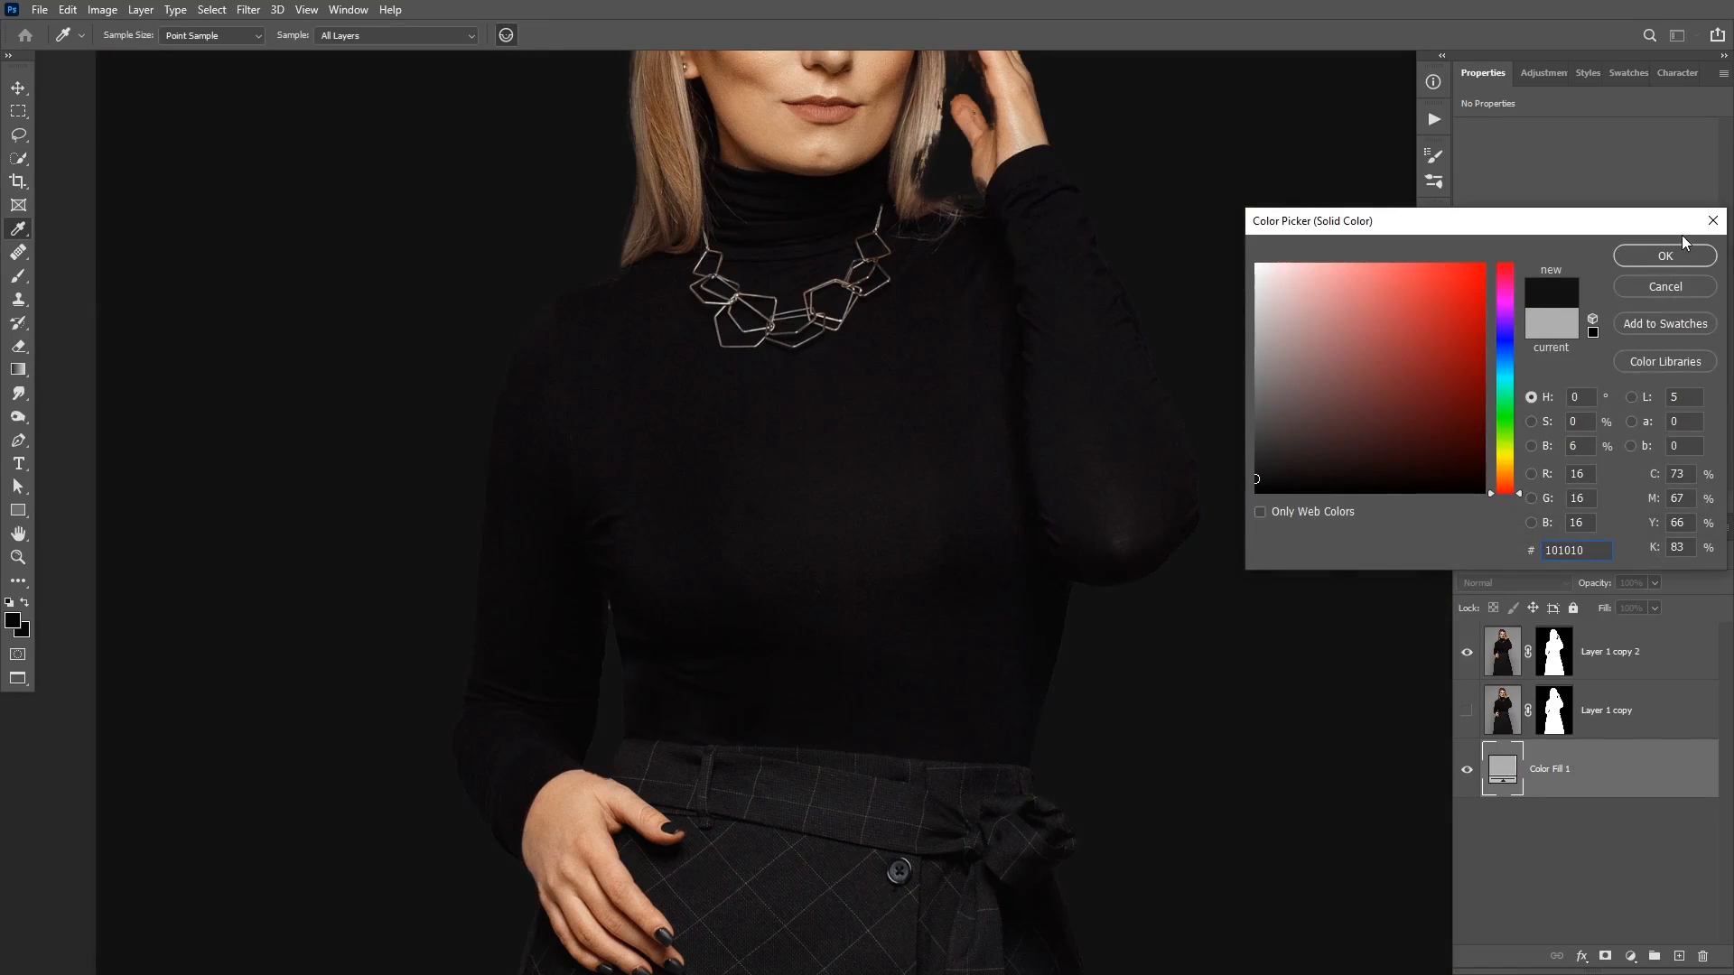
click(1649, 251)
key(w)
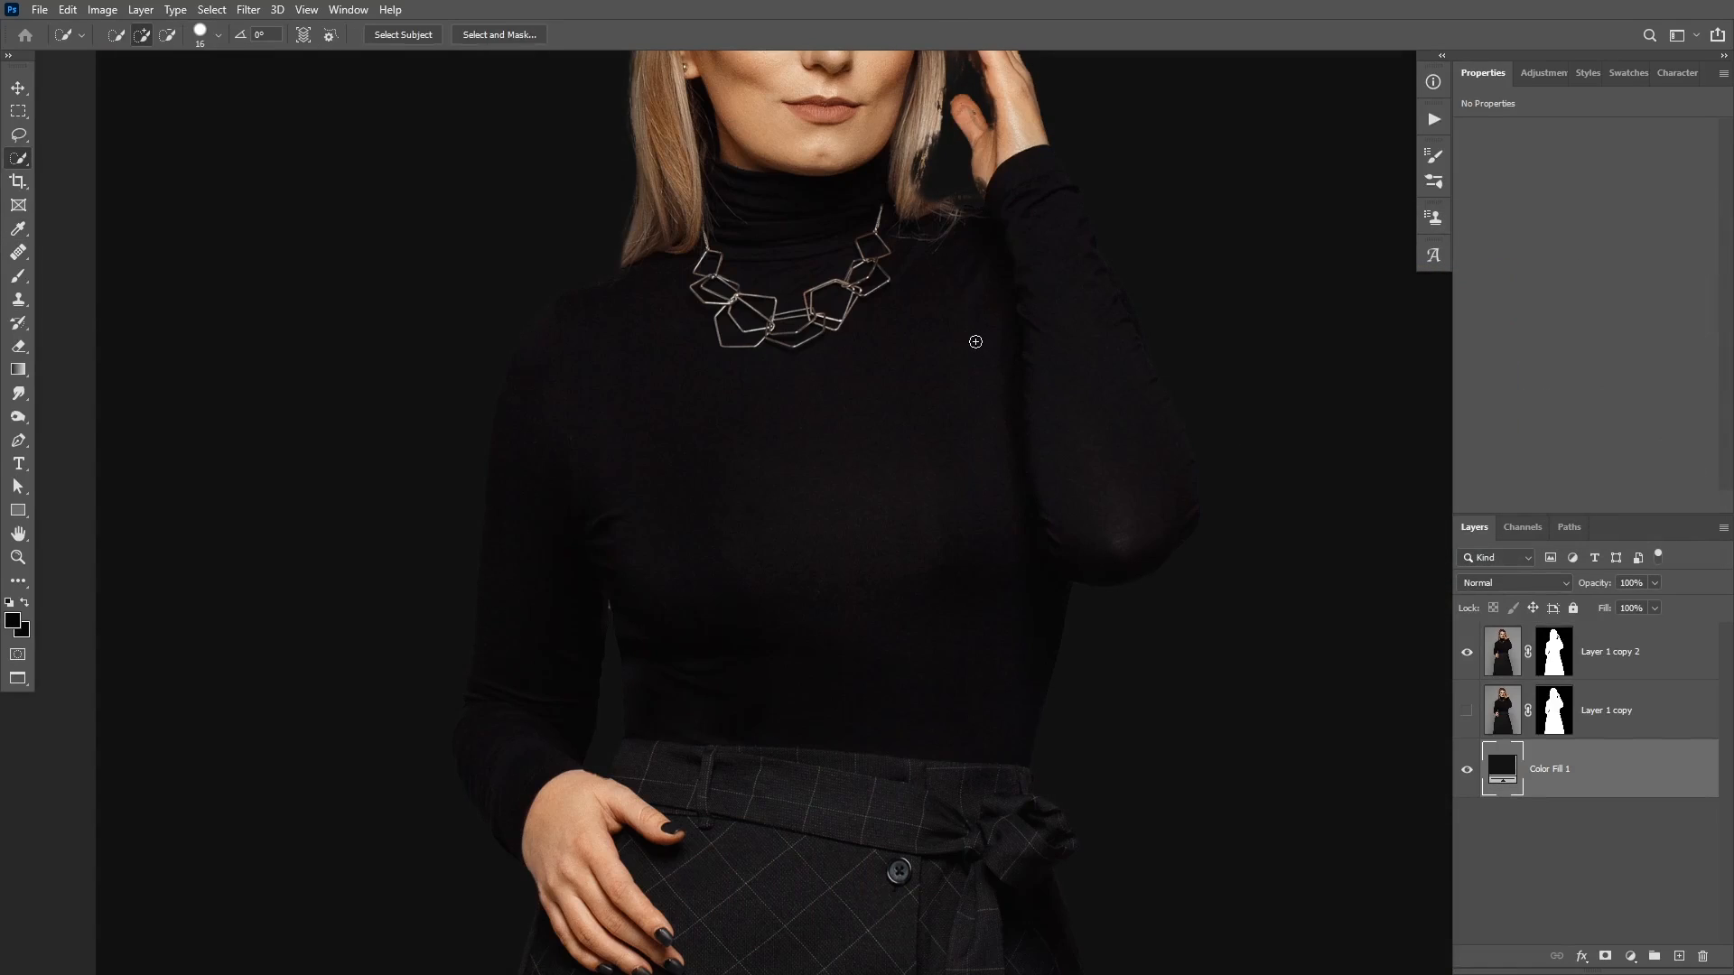
Make the Layer 1 copy layer visible again and check the woman's hair and edges against the dark background
key(space)
drag(967, 340, 952, 582)
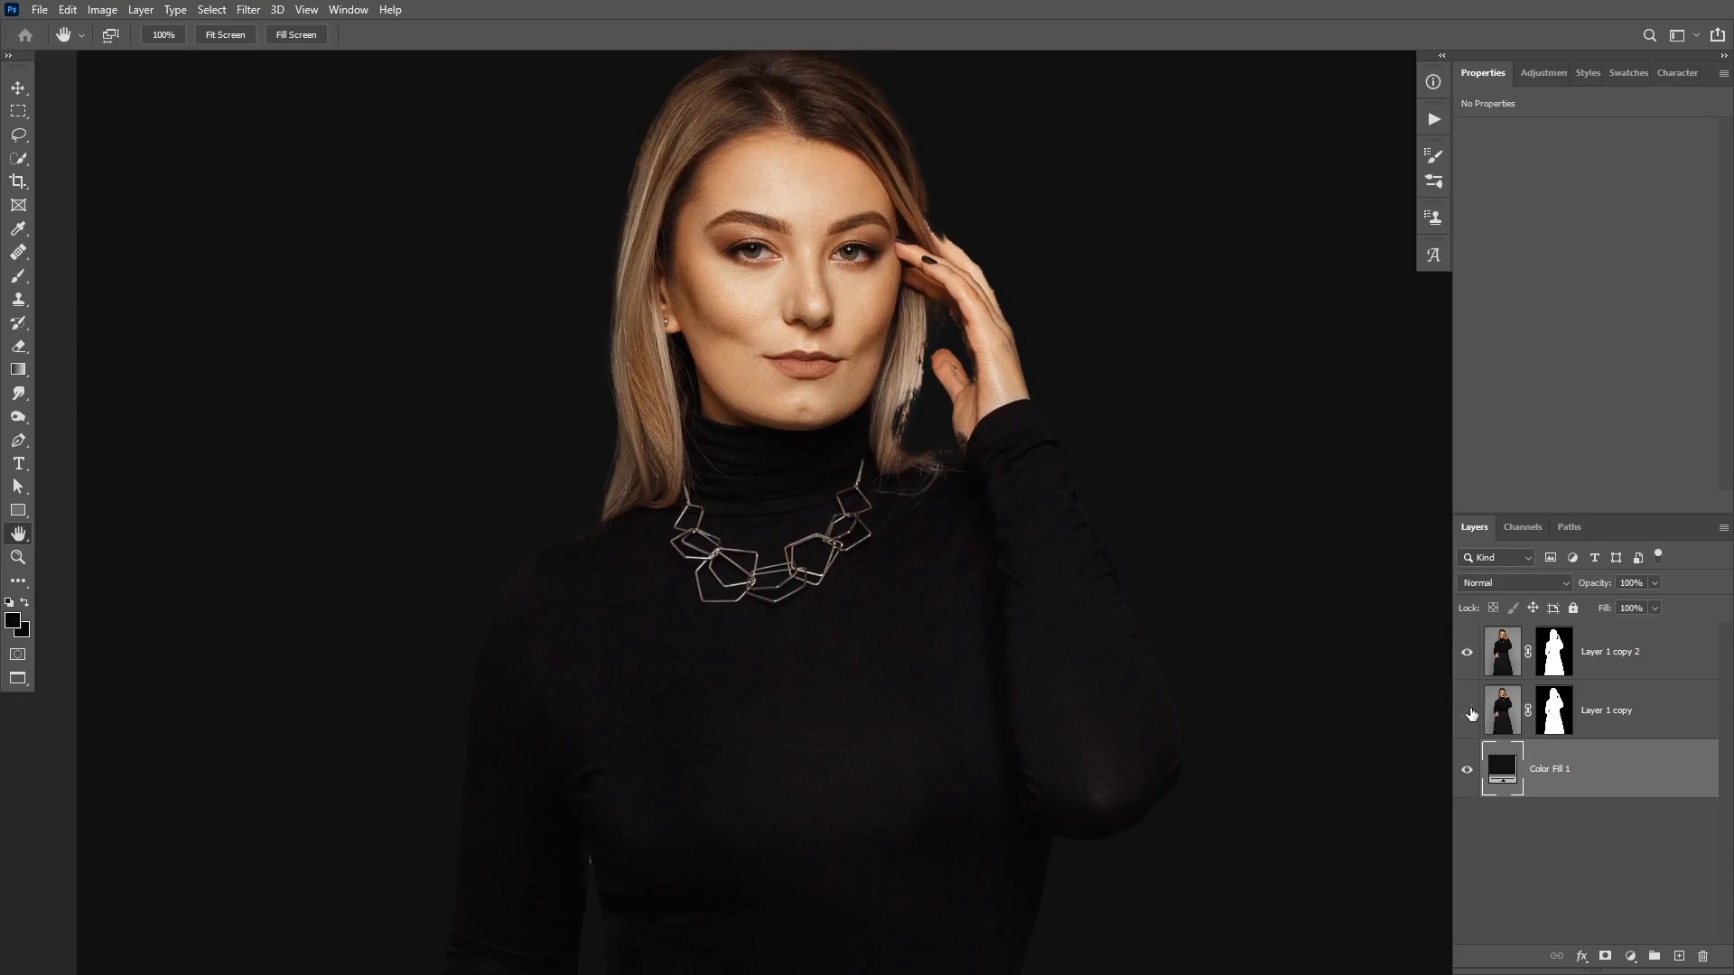
click(1468, 711)
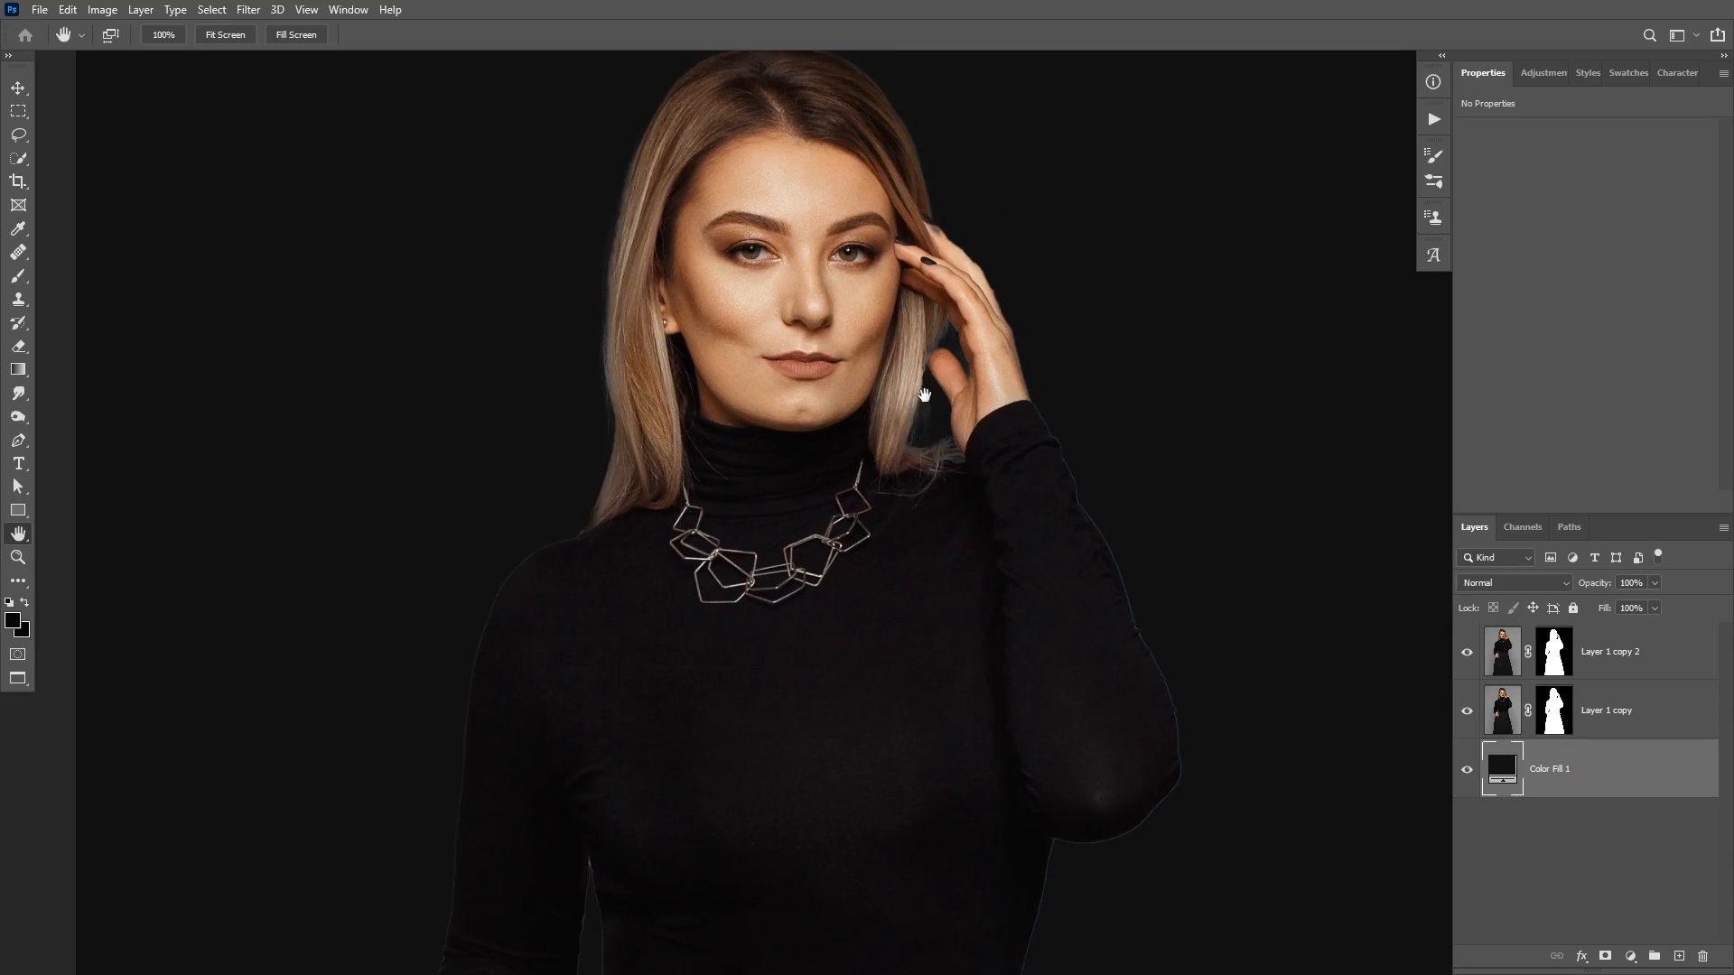
drag(923, 395, 921, 415)
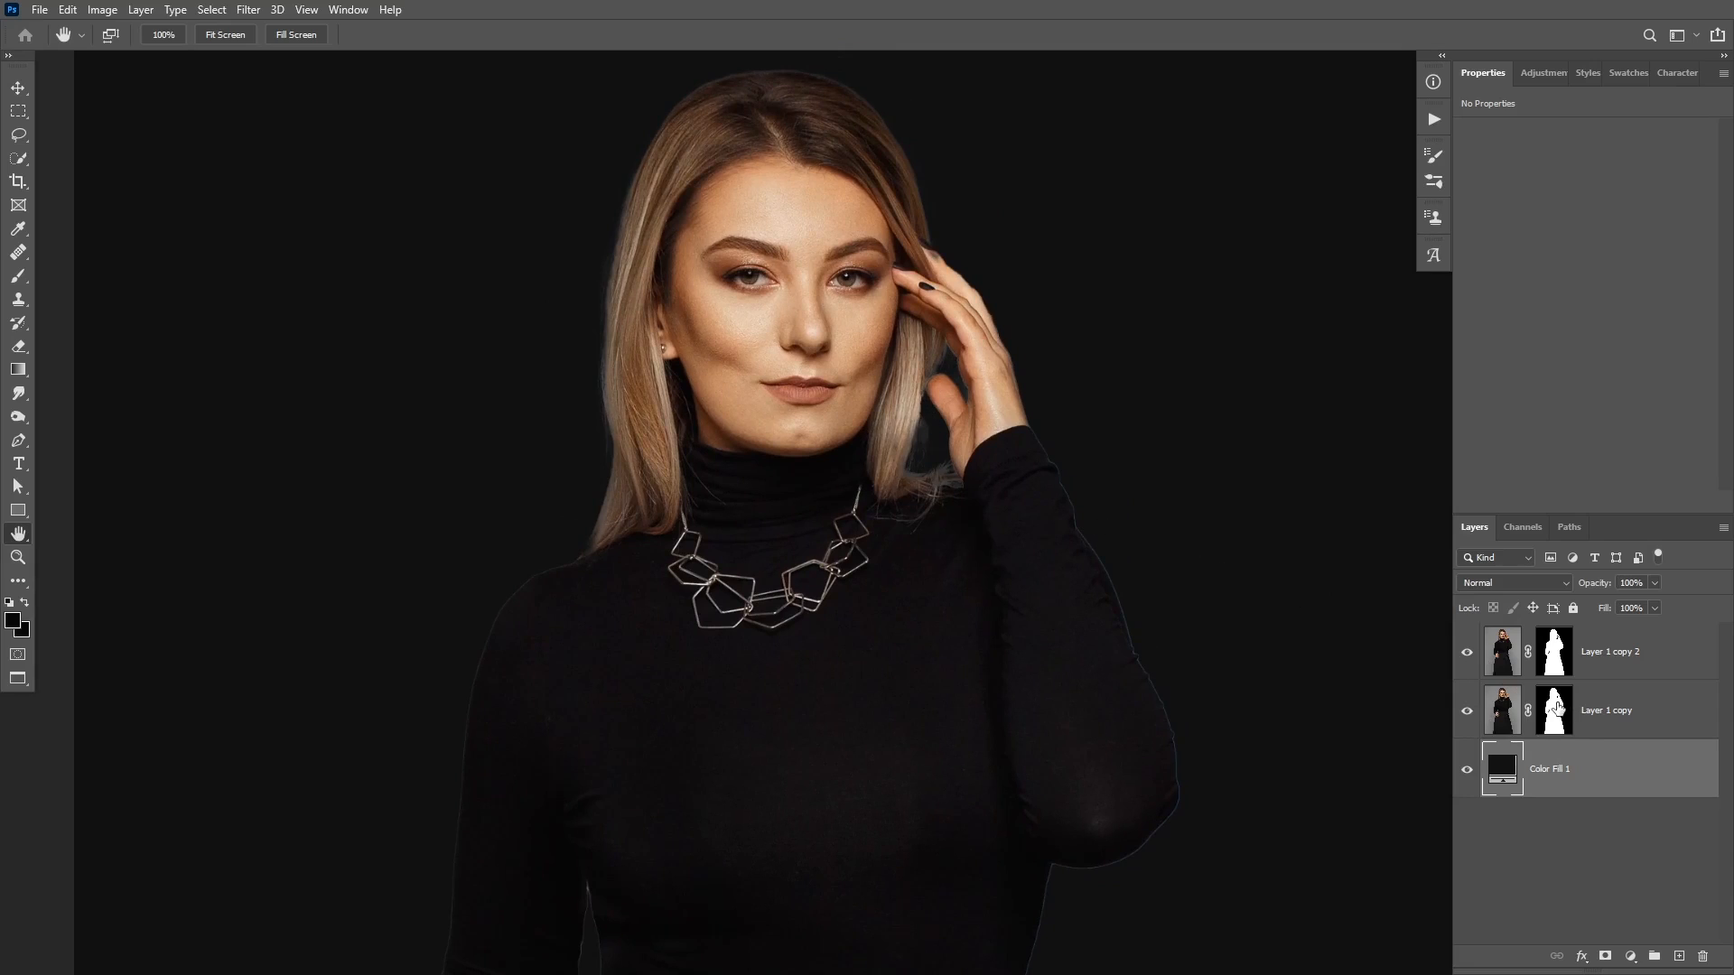
On the Layer 1 copy mask, lasso around the head and hair, invert the selection, fill it with black and deselect
click(1556, 706)
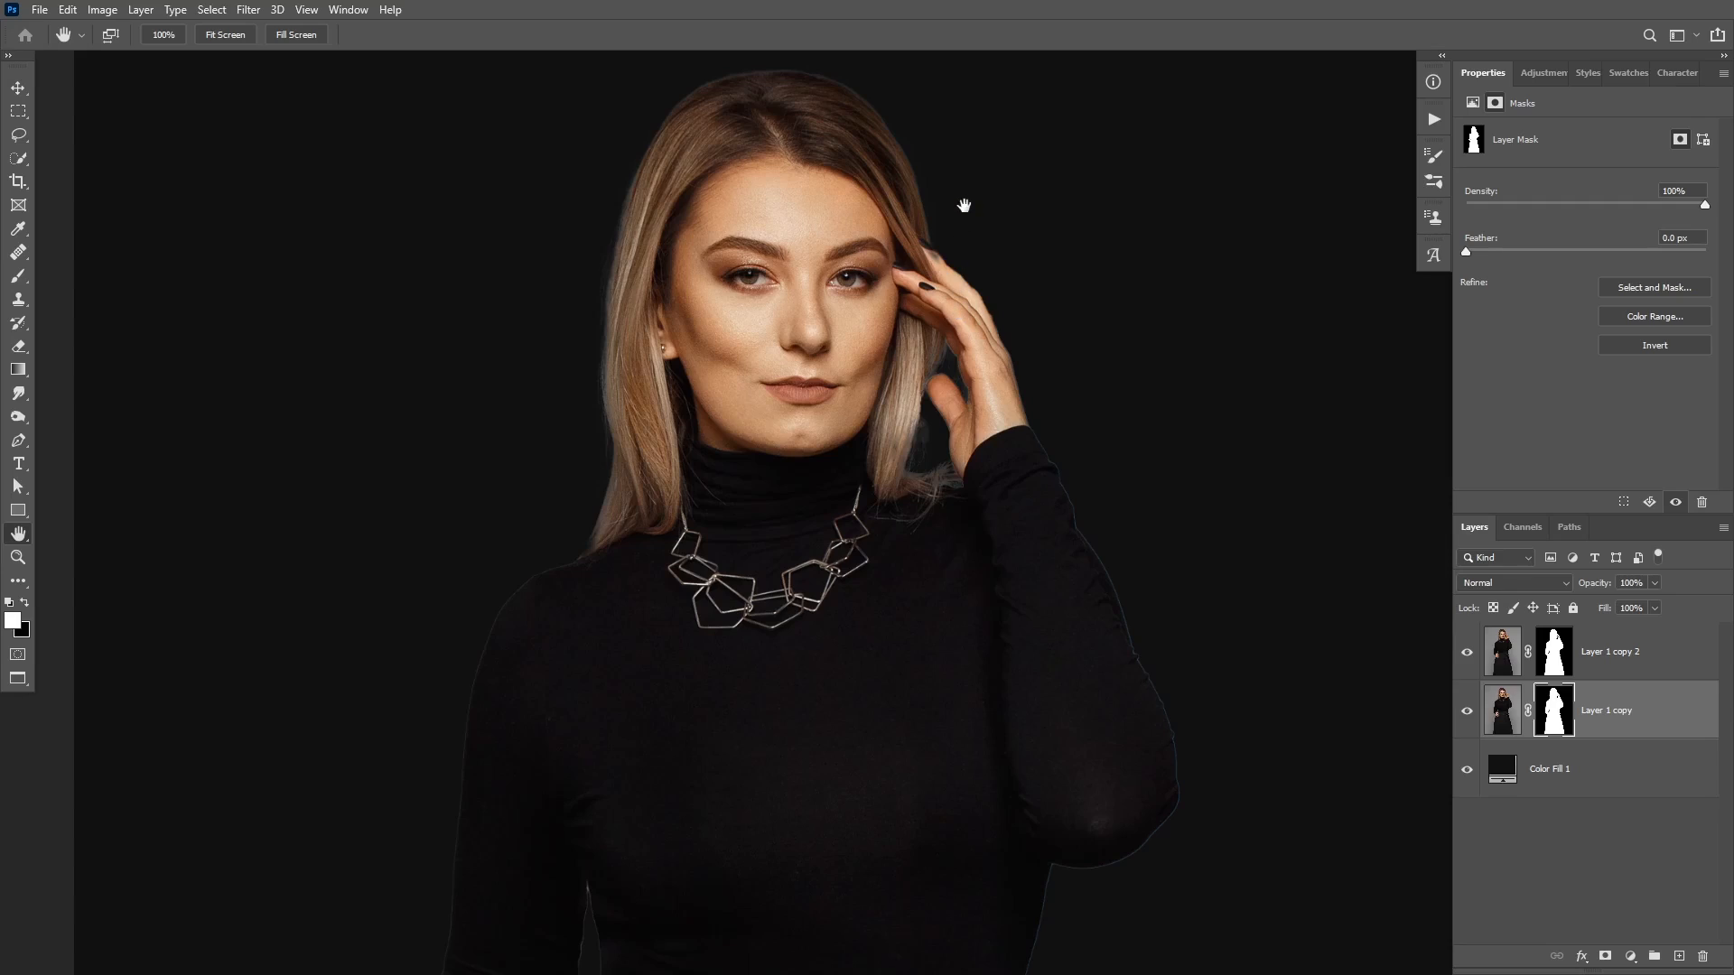
key(l)
mouse_move(901, 86)
mouse_down()
mouse_move(980, 193)
mouse_move(1002, 355)
mouse_move(974, 482)
mouse_move(923, 513)
mouse_move(608, 552)
mouse_move(523, 496)
mouse_move(472, 309)
mouse_move(577, 107)
mouse_move(684, 26)
mouse_move(819, 16)
mouse_move(910, 94)
mouse_up()
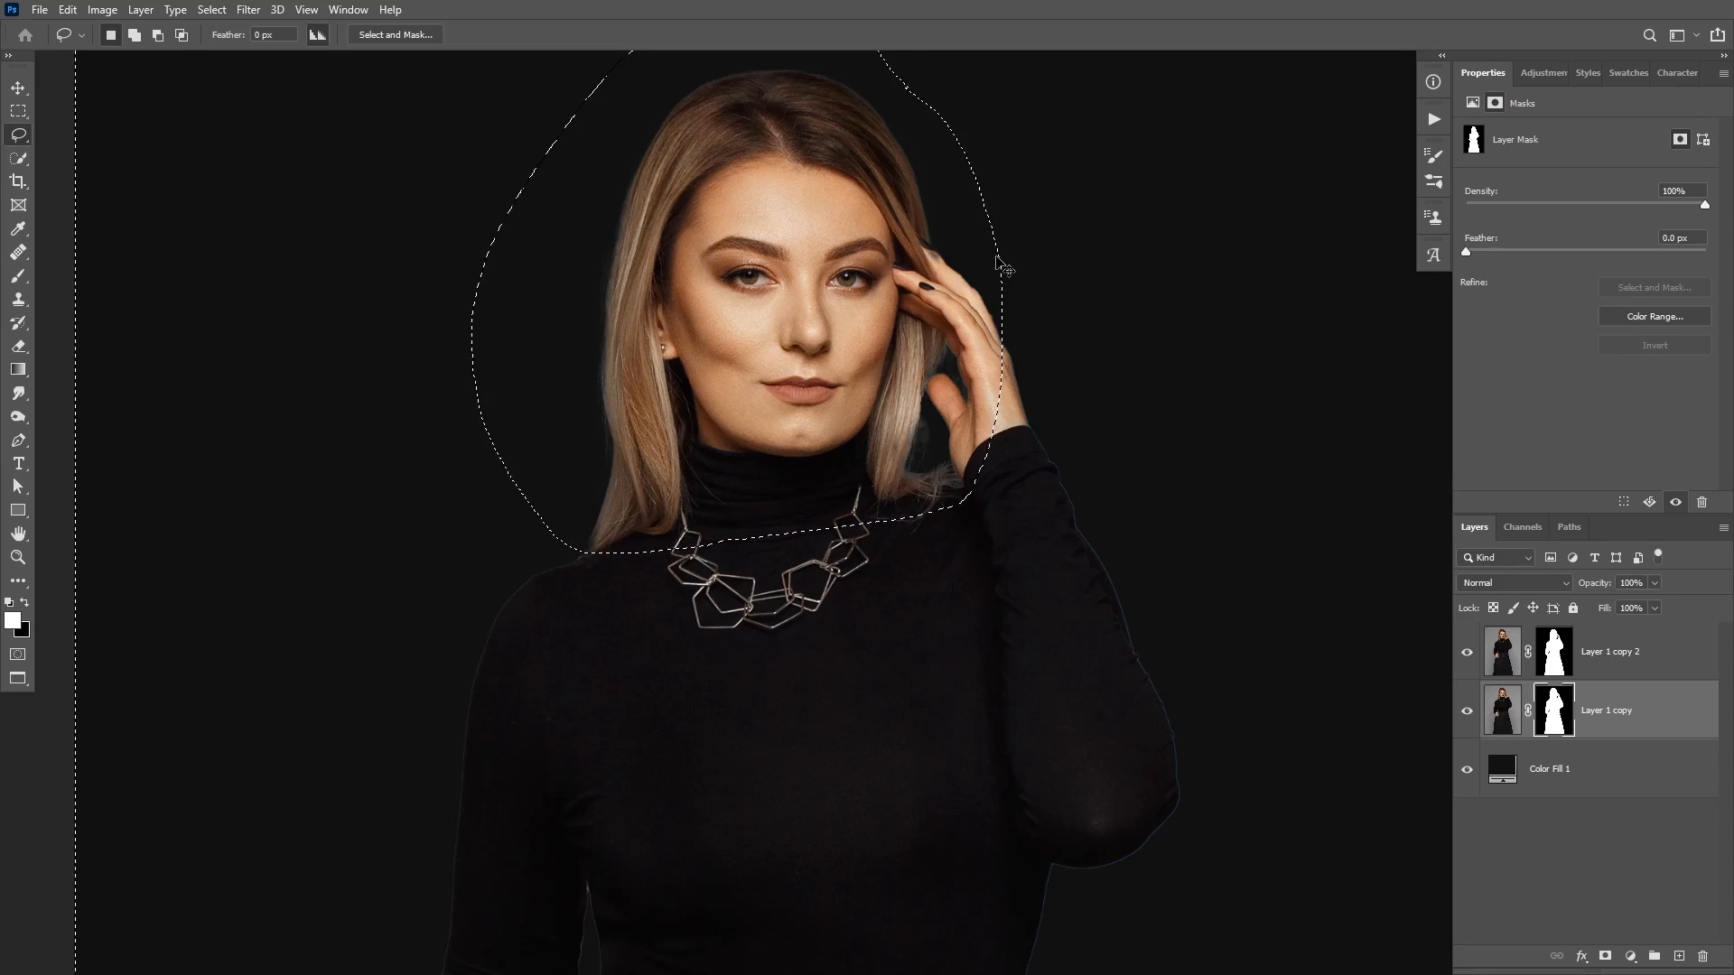
key(ctrl+shift+i)
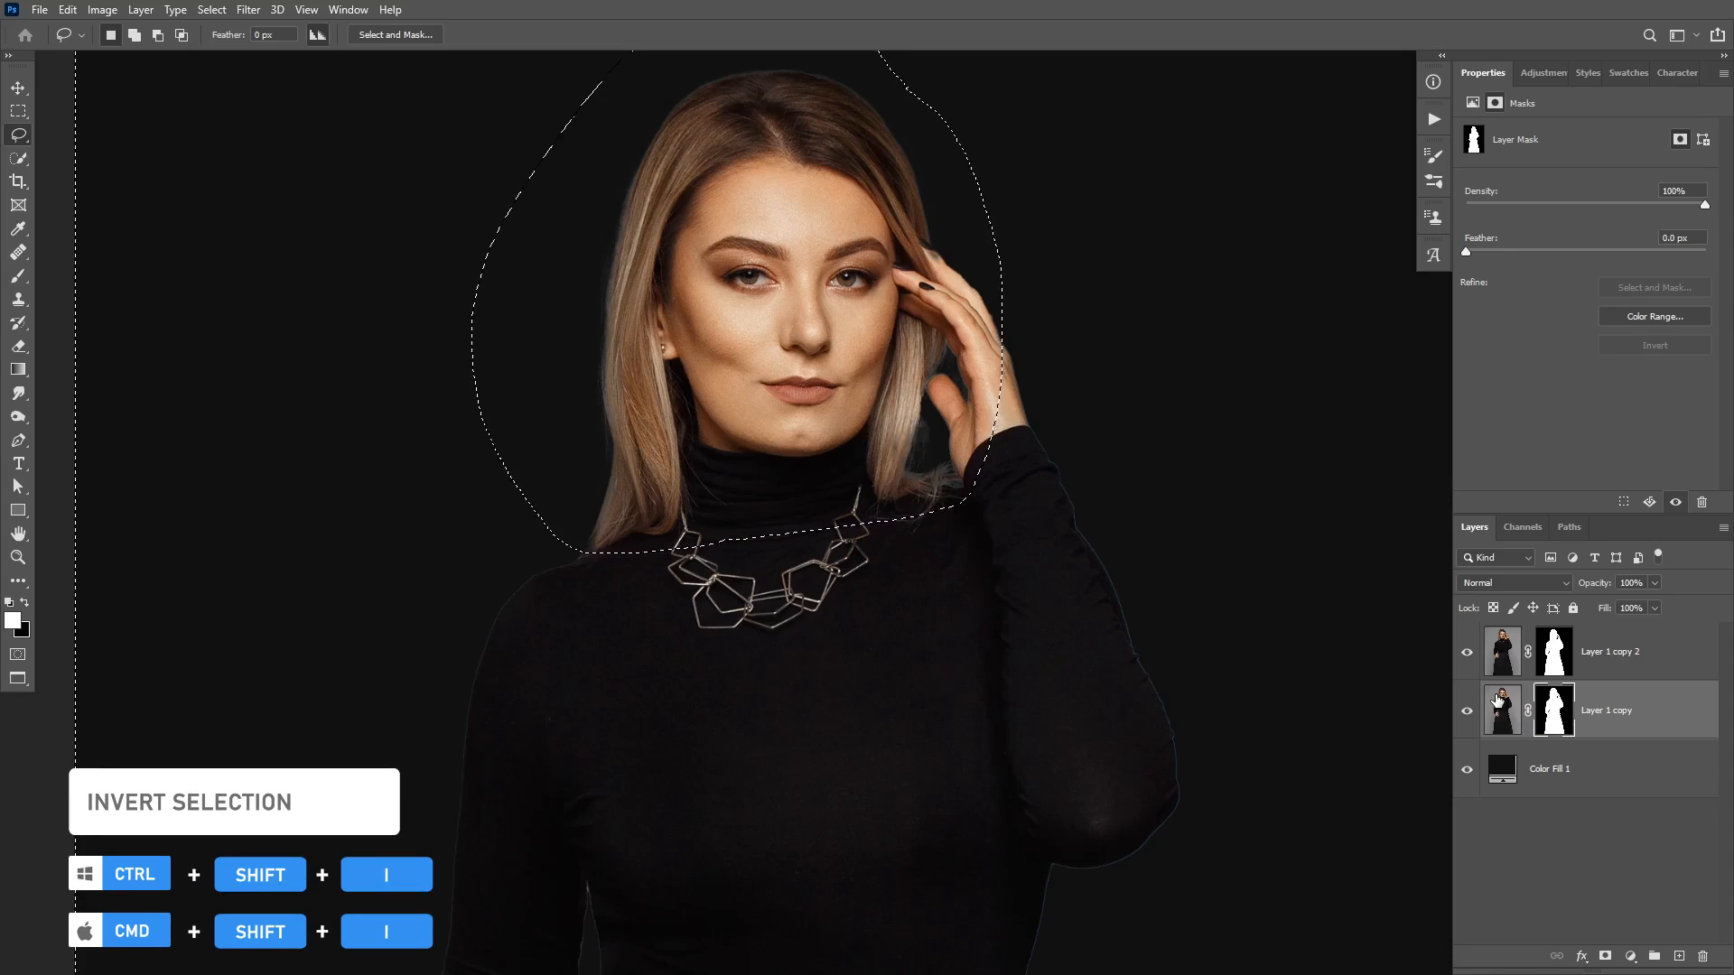
key(ctrl+BackSpace)
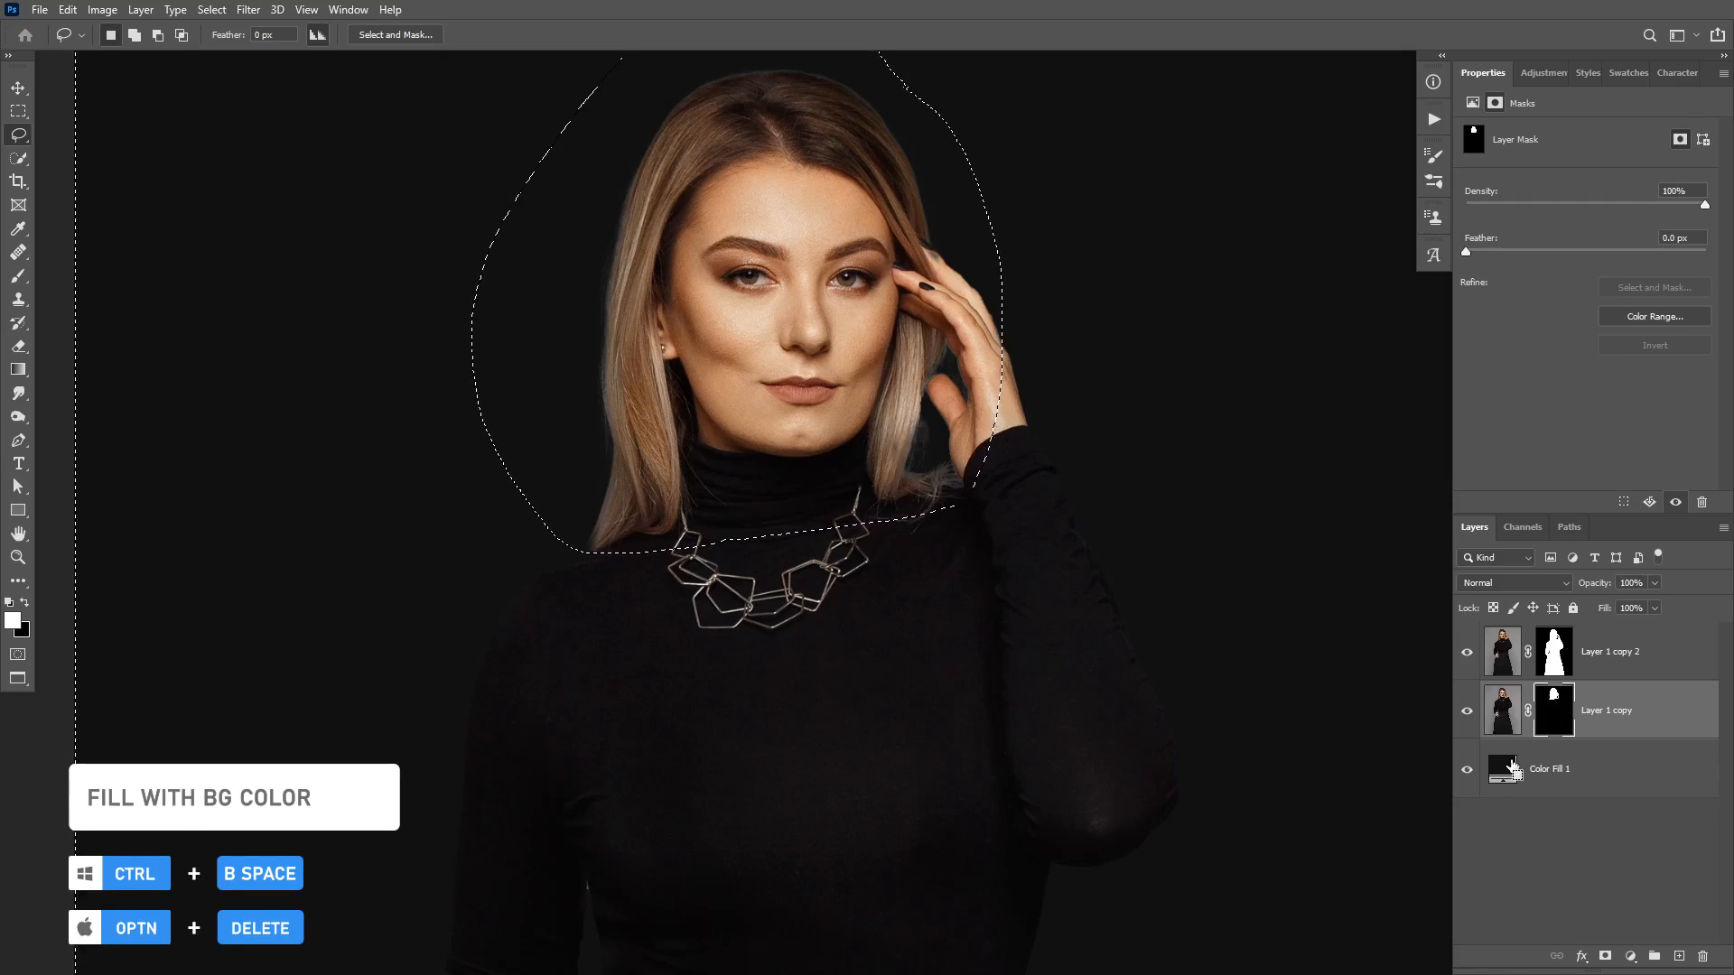
key(ctrl+d)
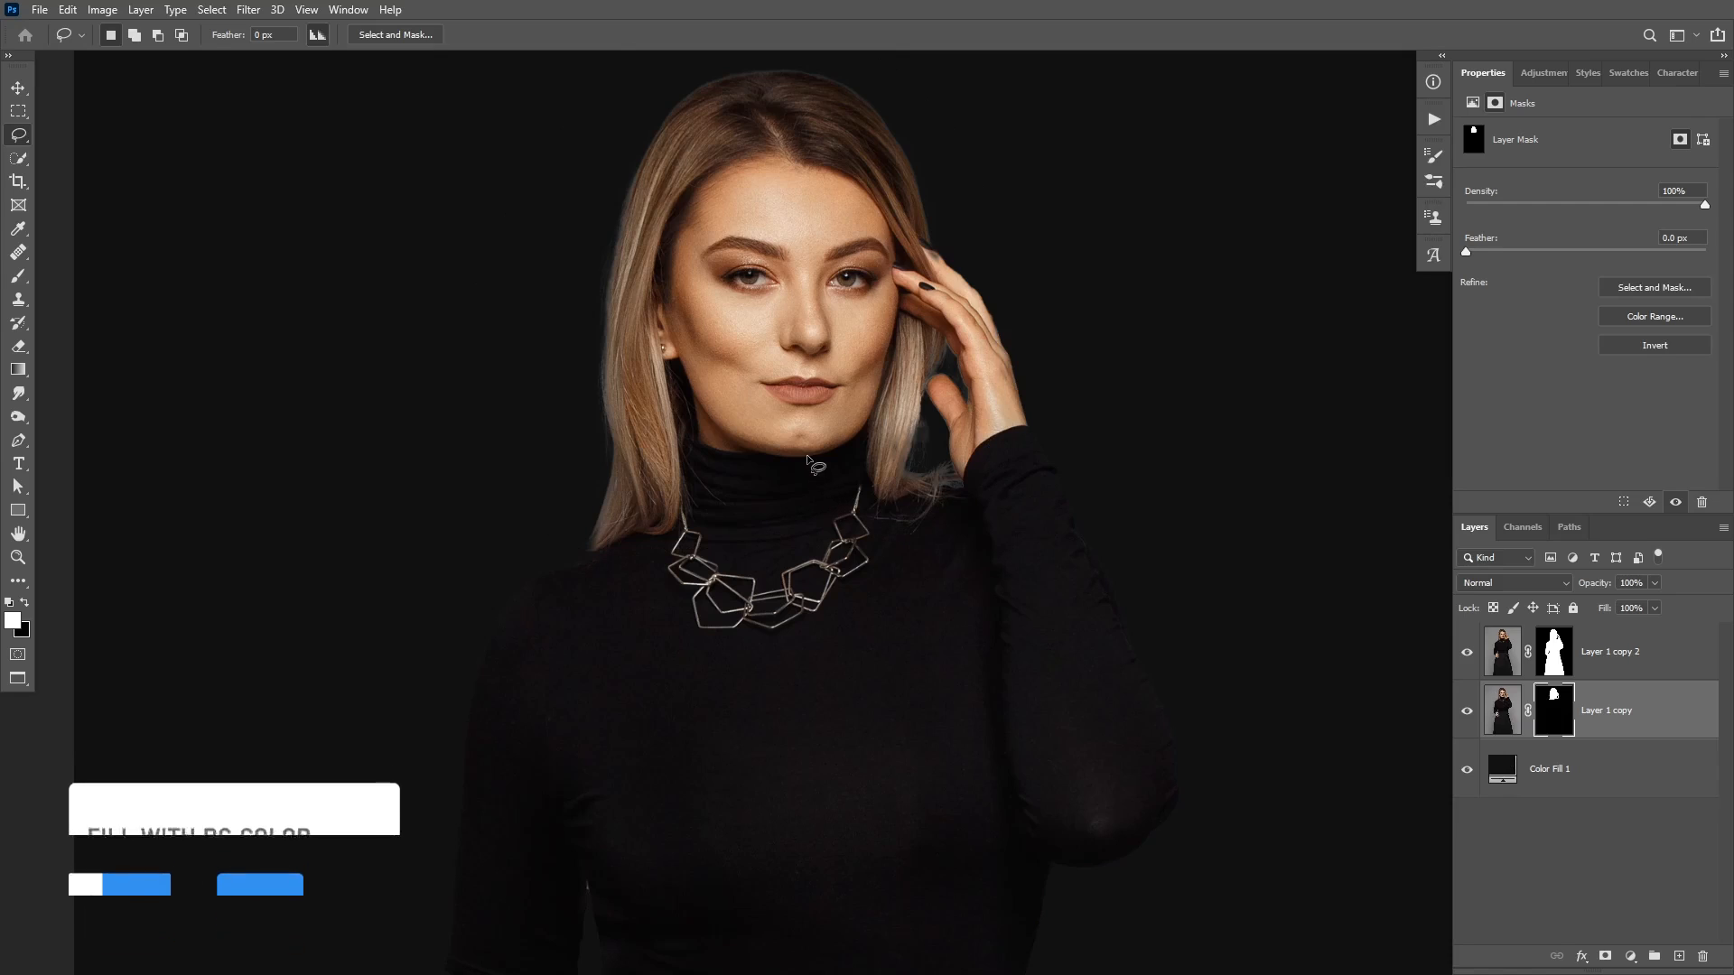
Examine the combined cutout's edges from the head down to the skirt for remaining fringes
key(h)
scroll(799, 451, down, 3)
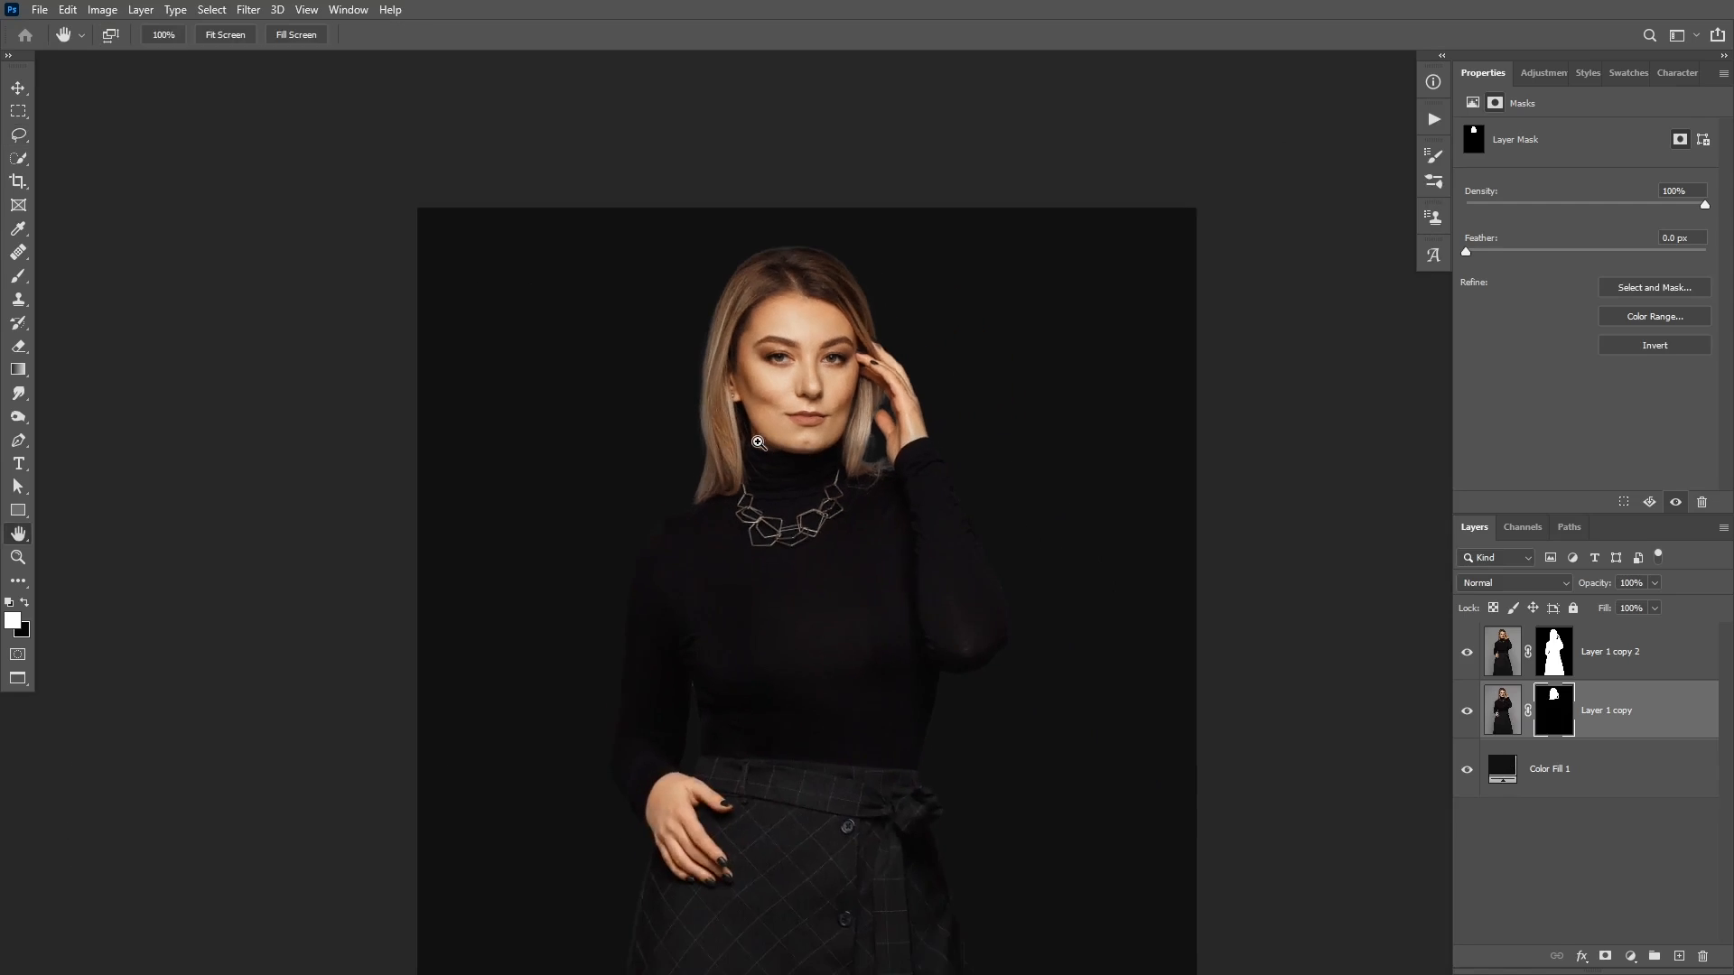
drag(761, 569, 773, 467)
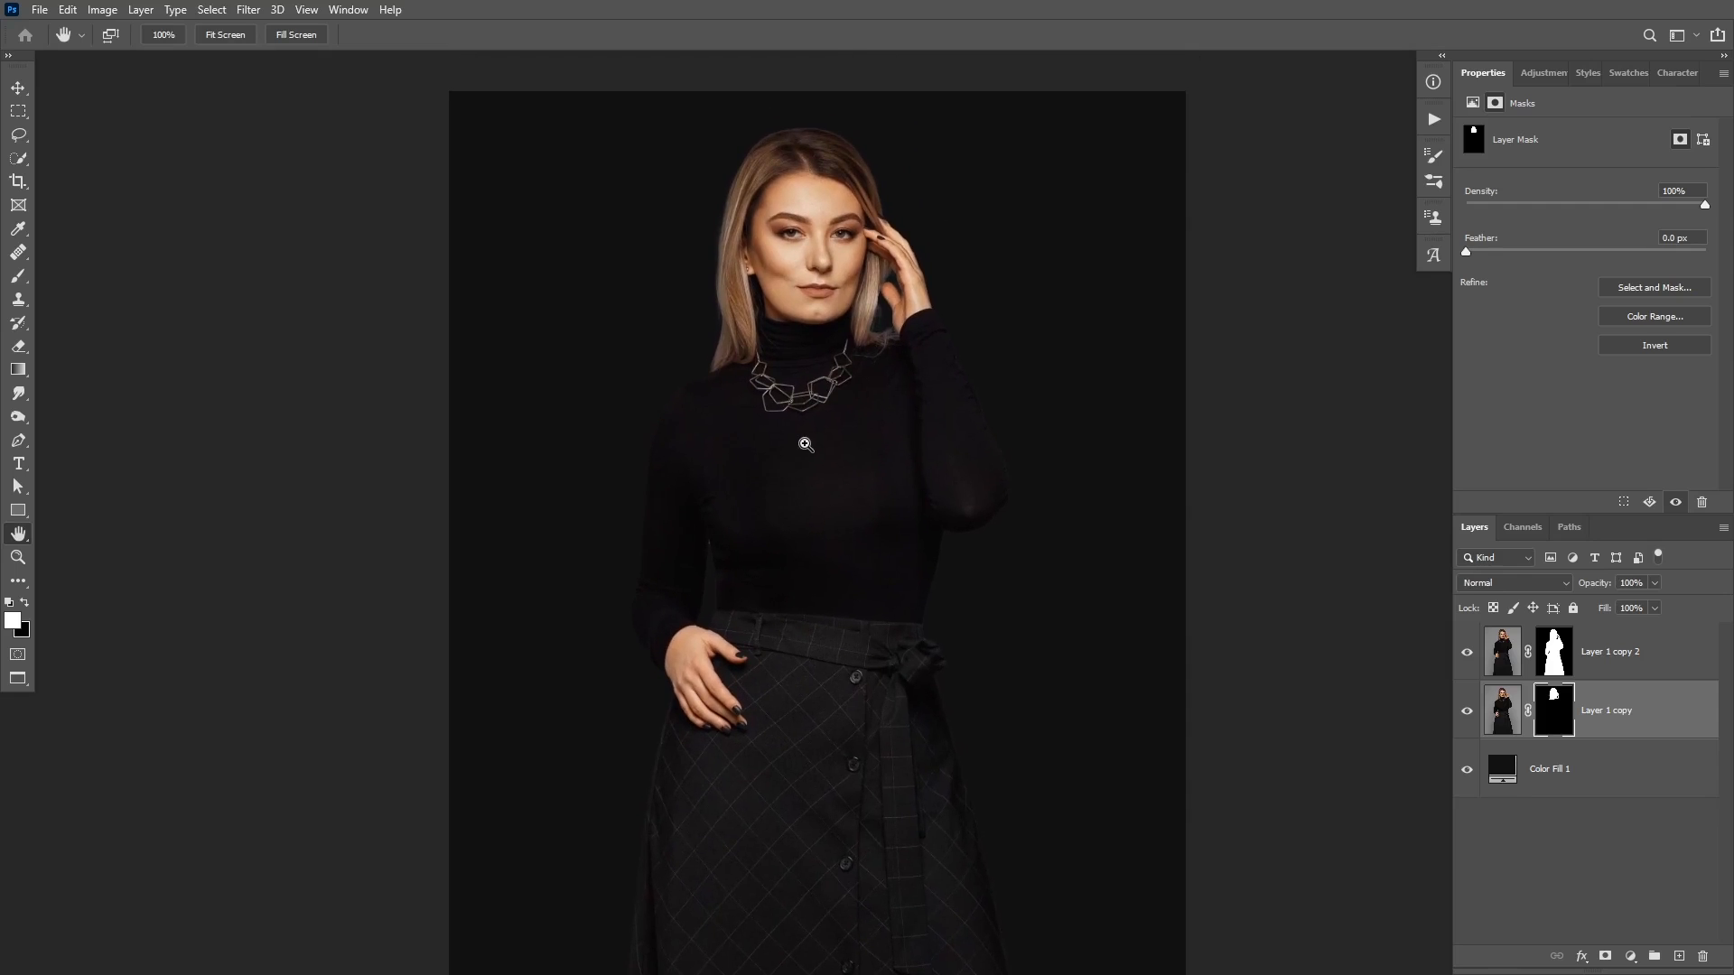
scroll(806, 445, up, 2)
drag(831, 659, 852, 459)
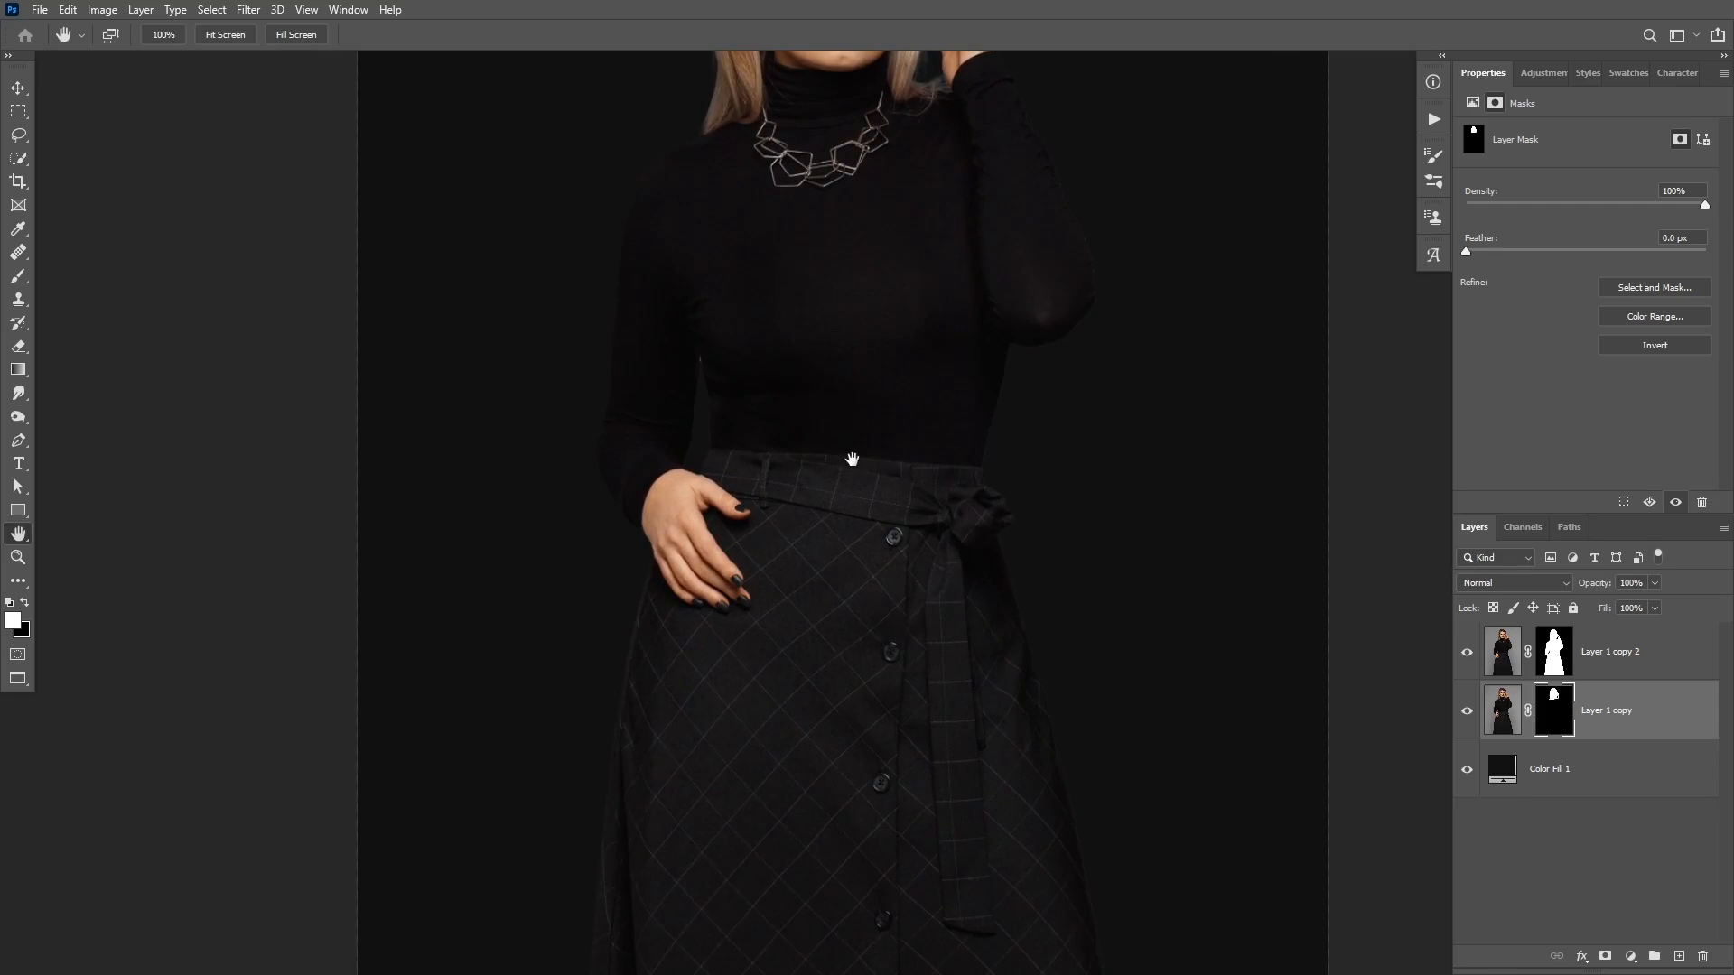
drag(924, 301, 908, 542)
drag(853, 252, 851, 307)
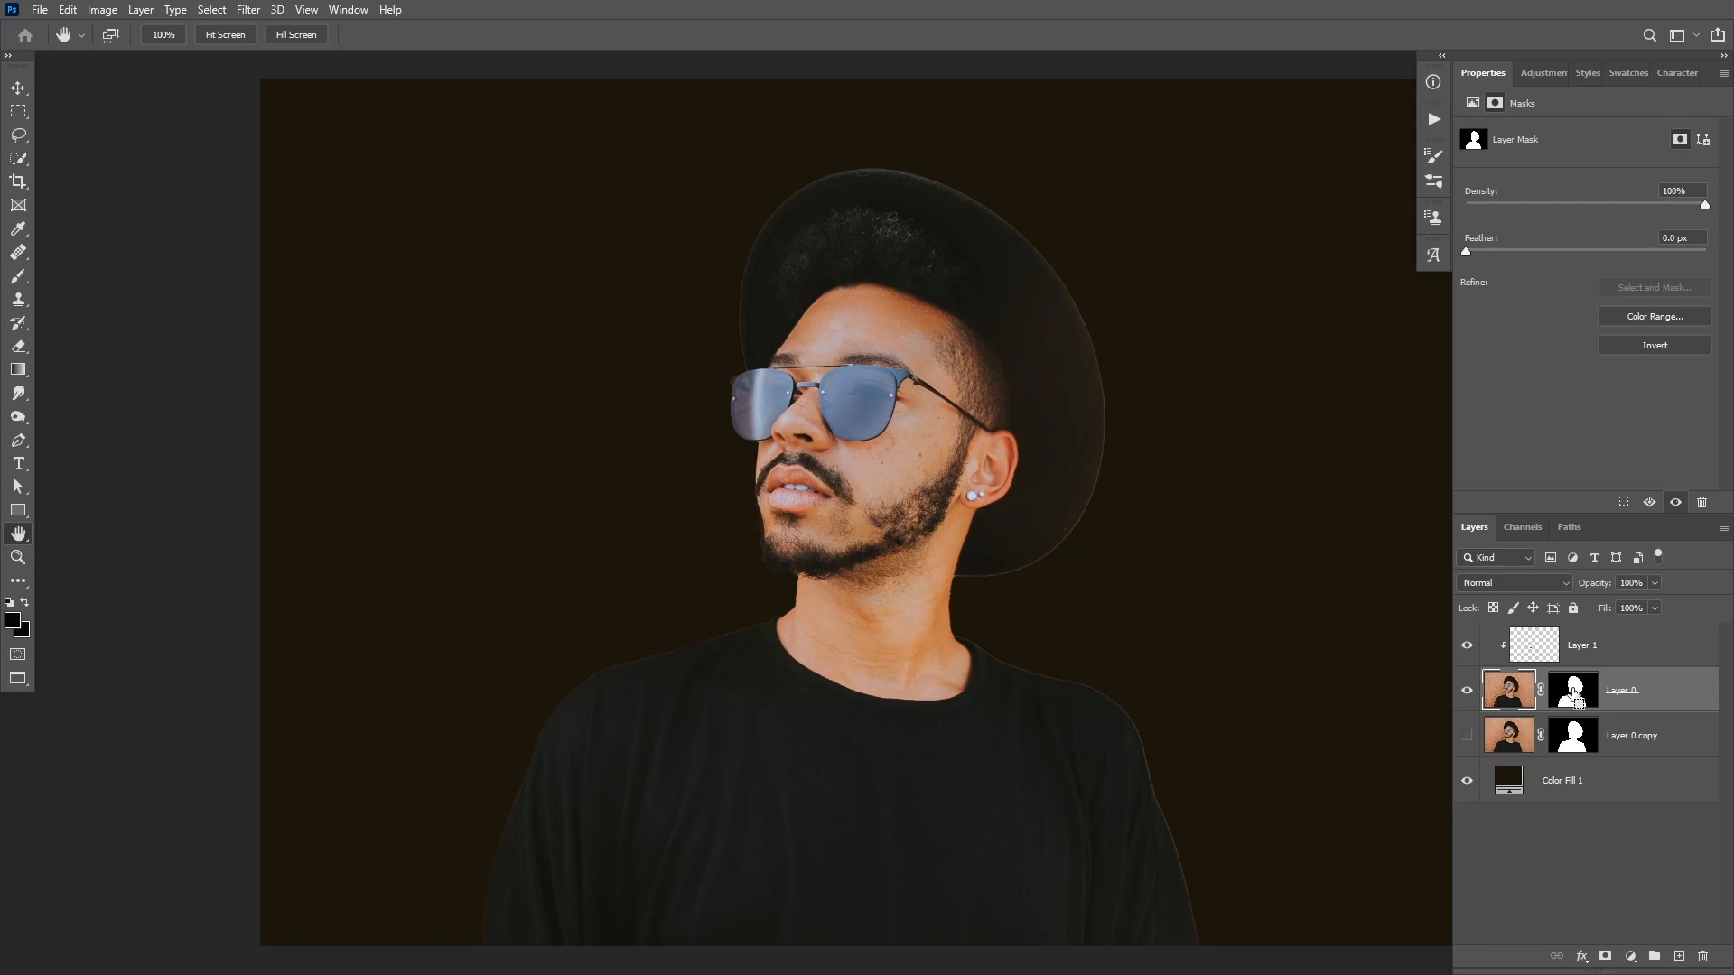
In the portrait of the man with the hat, load the Layer 0 mask as a selection and contract it by 2 pixels
ctrl+click(1572, 692)
click(203, 11)
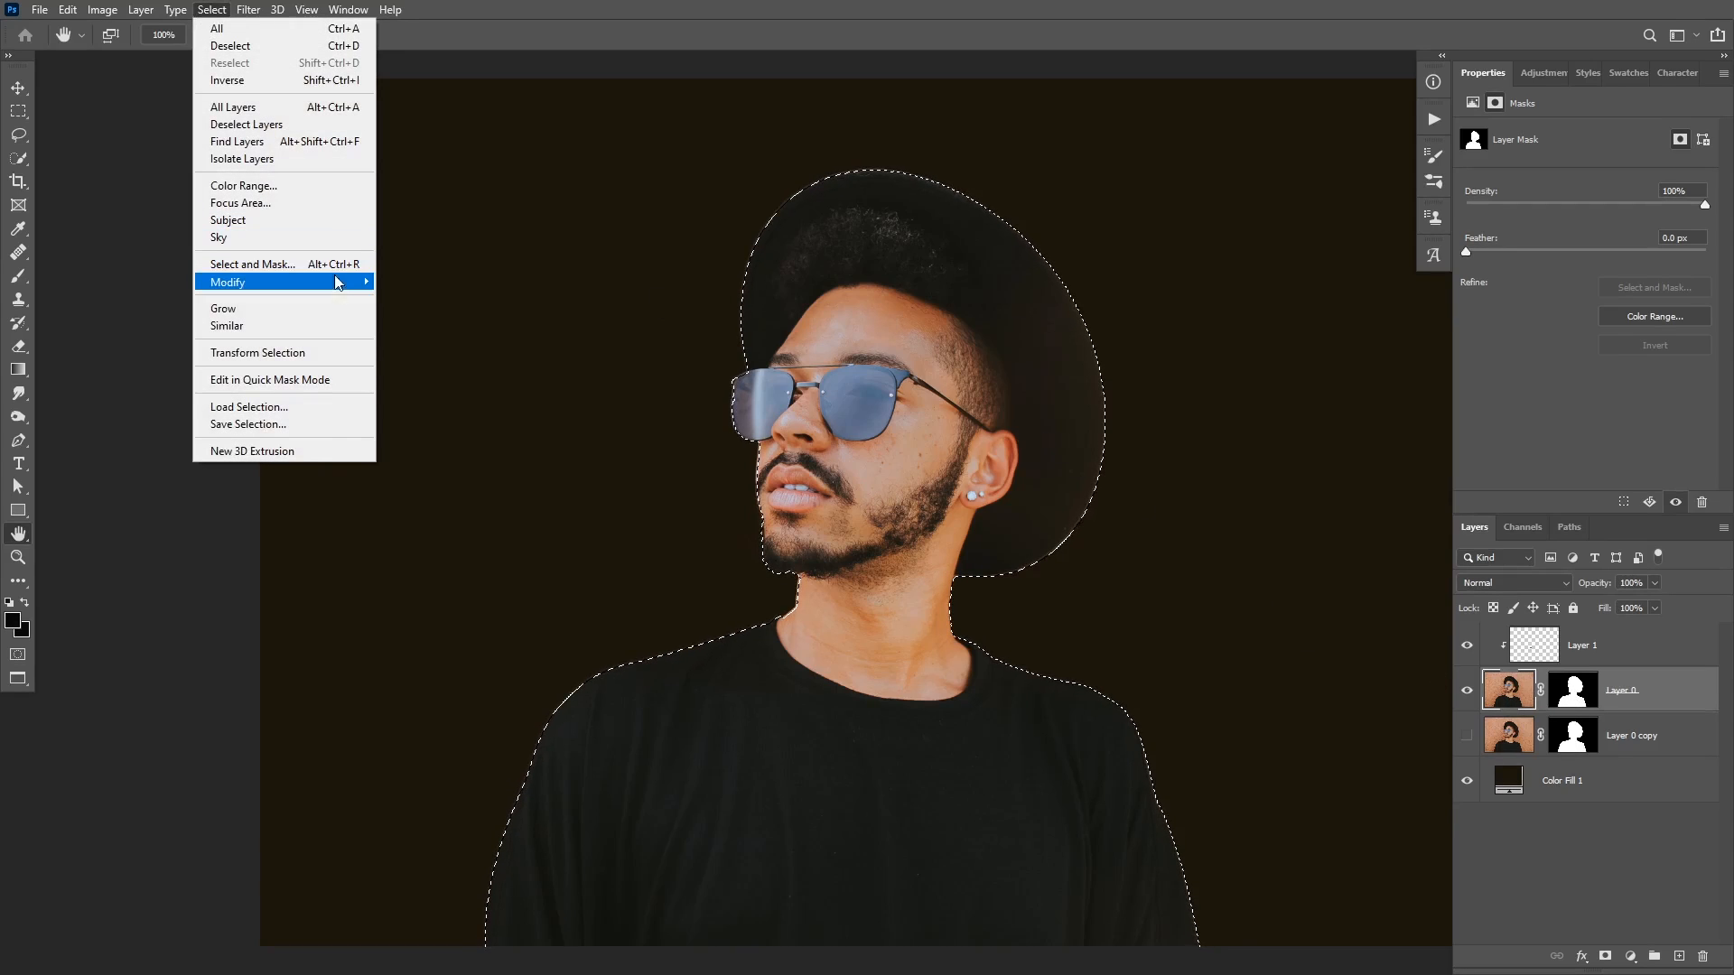
mouse_move(337, 282)
click(423, 331)
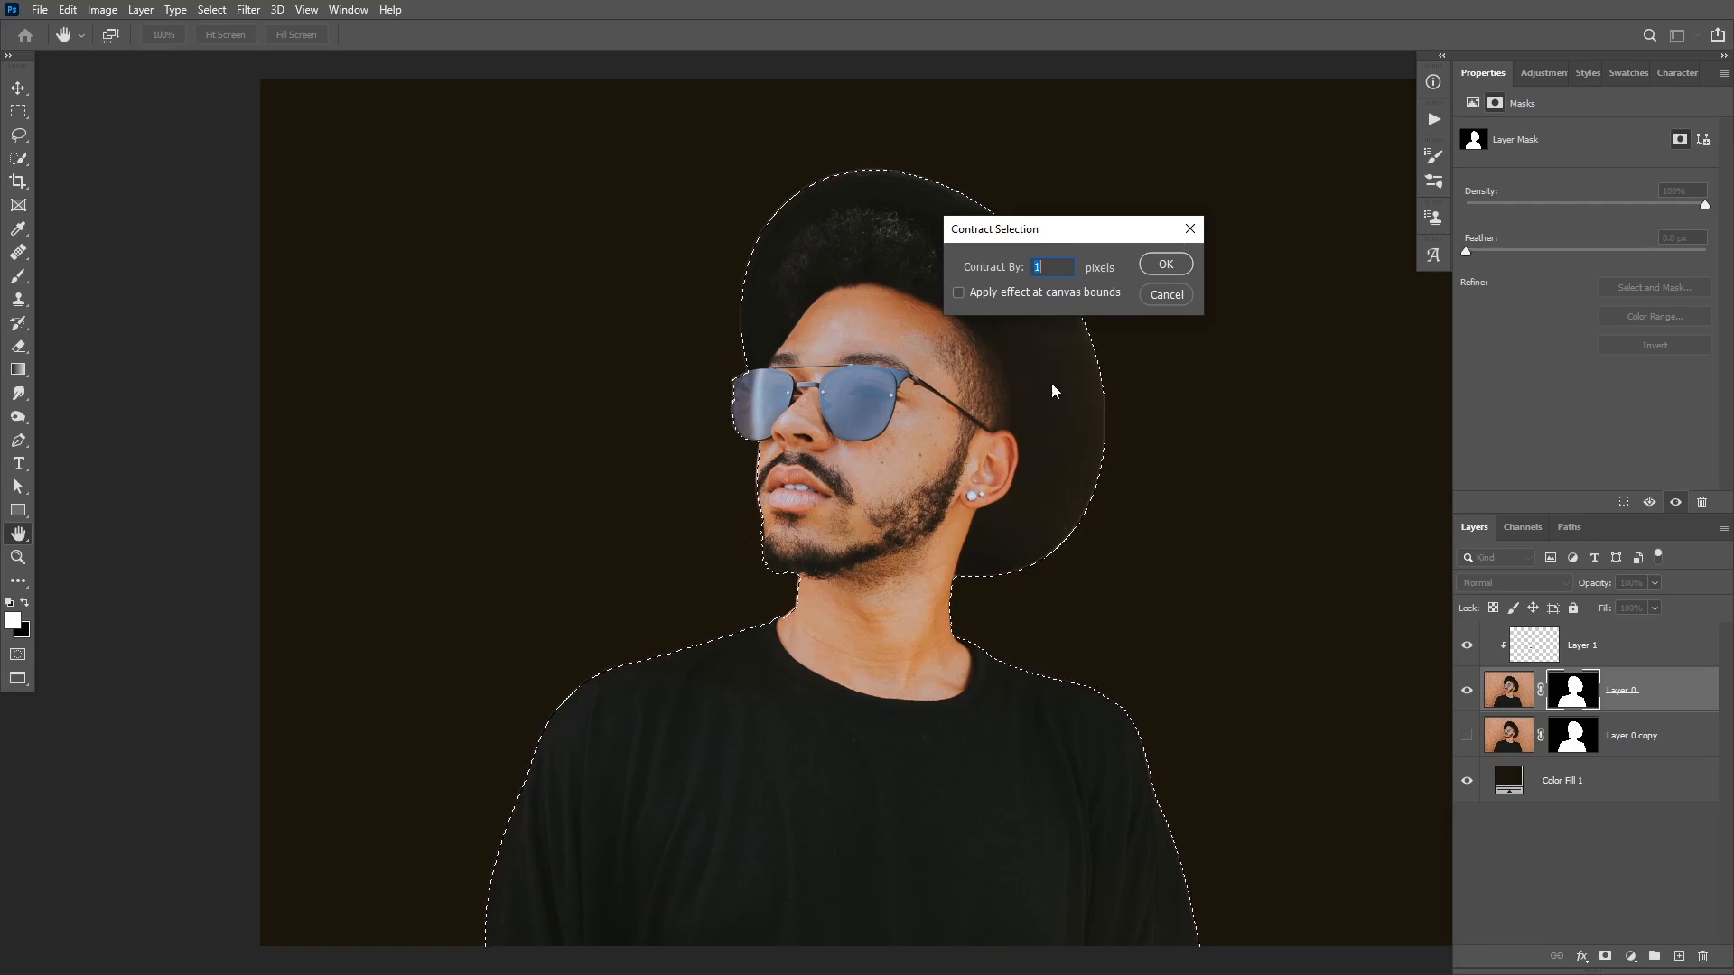
key(Up)
click(1160, 263)
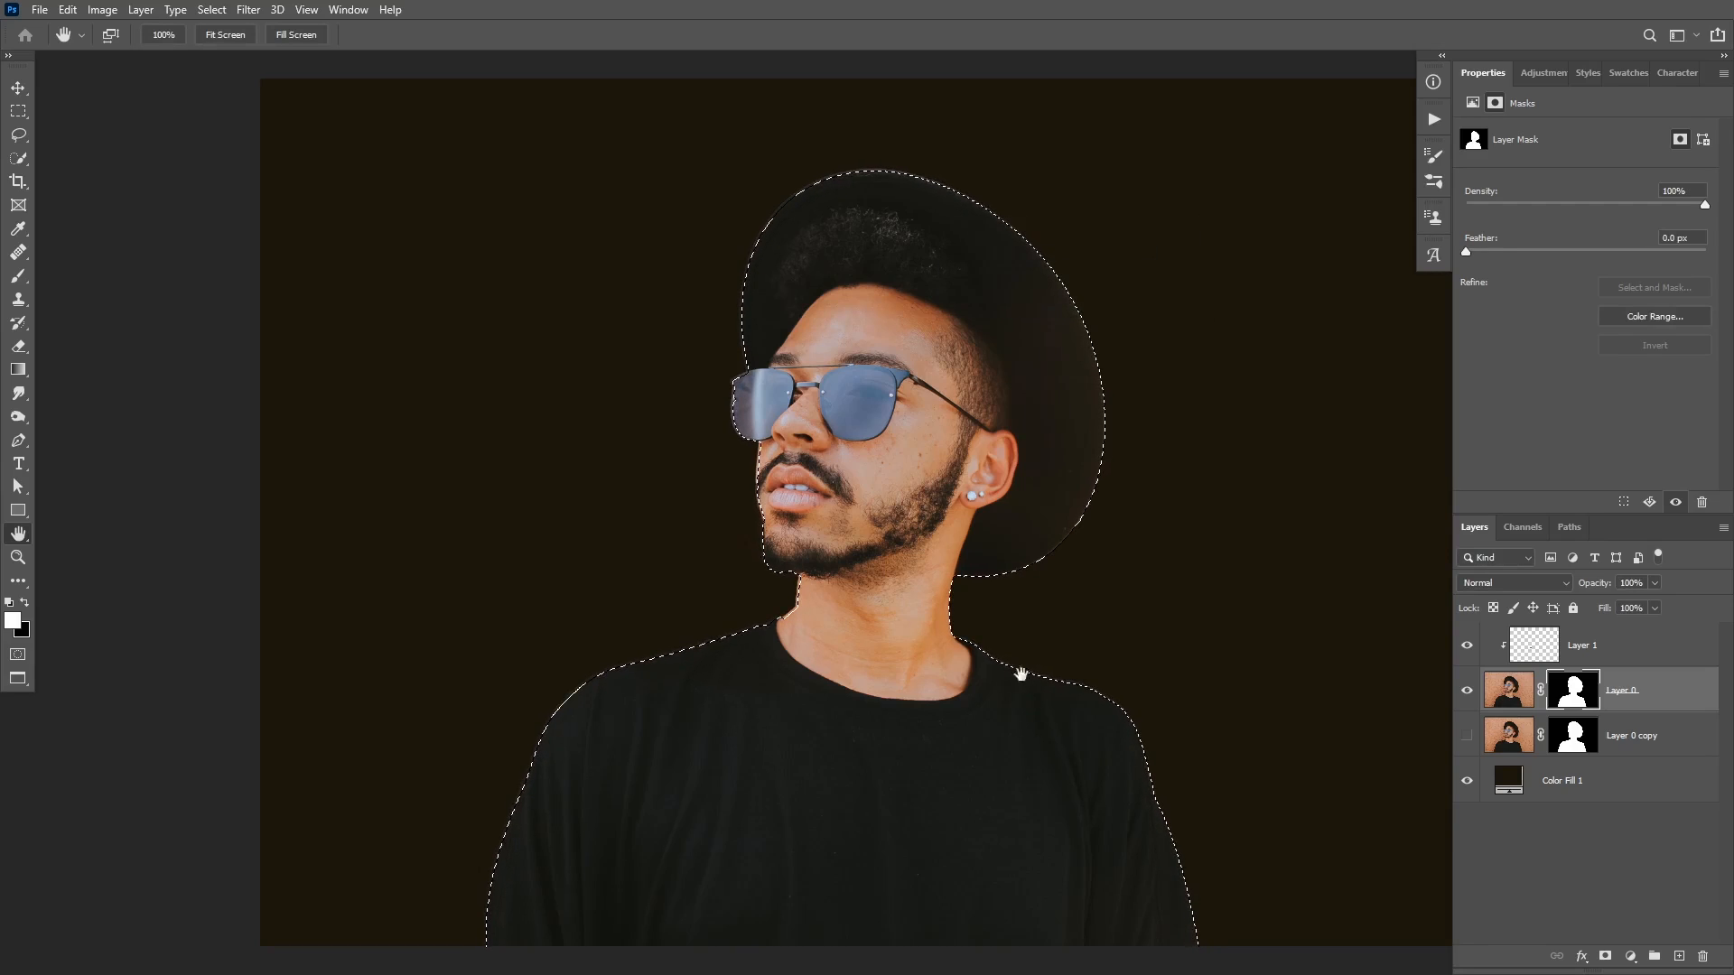
drag(1058, 540, 1173, 689)
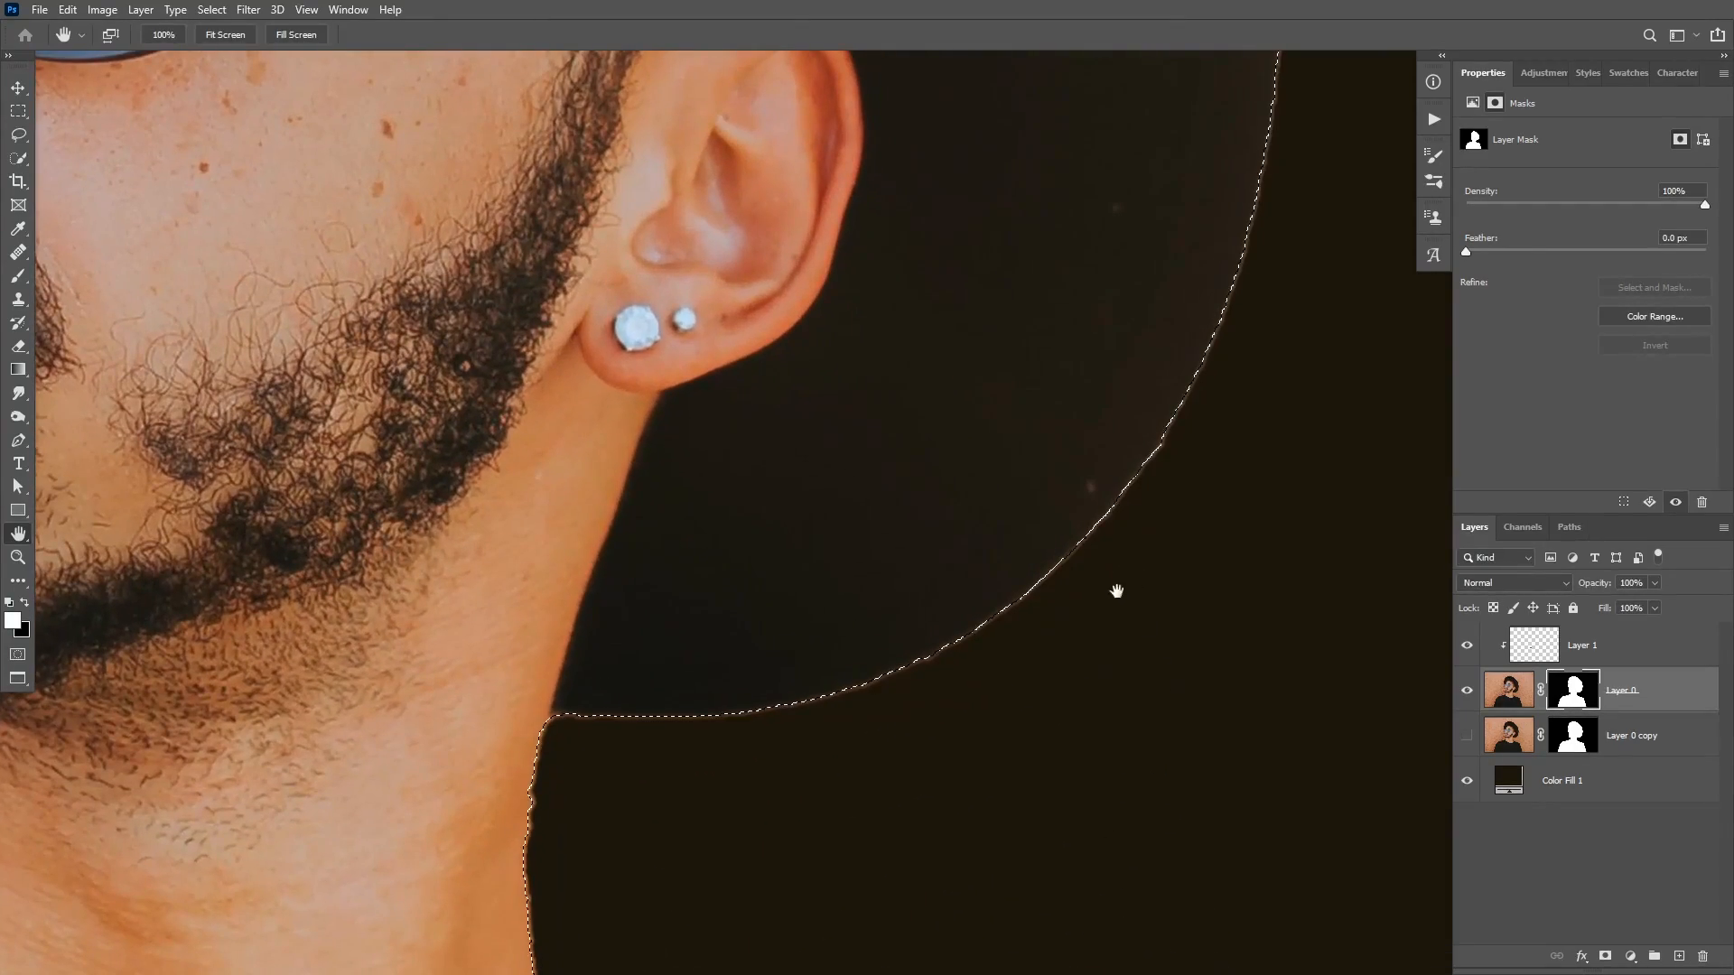
mouse_move(1106, 590)
mouse_down()
mouse_move(1188, 659)
mouse_move(1163, 647)
mouse_up()
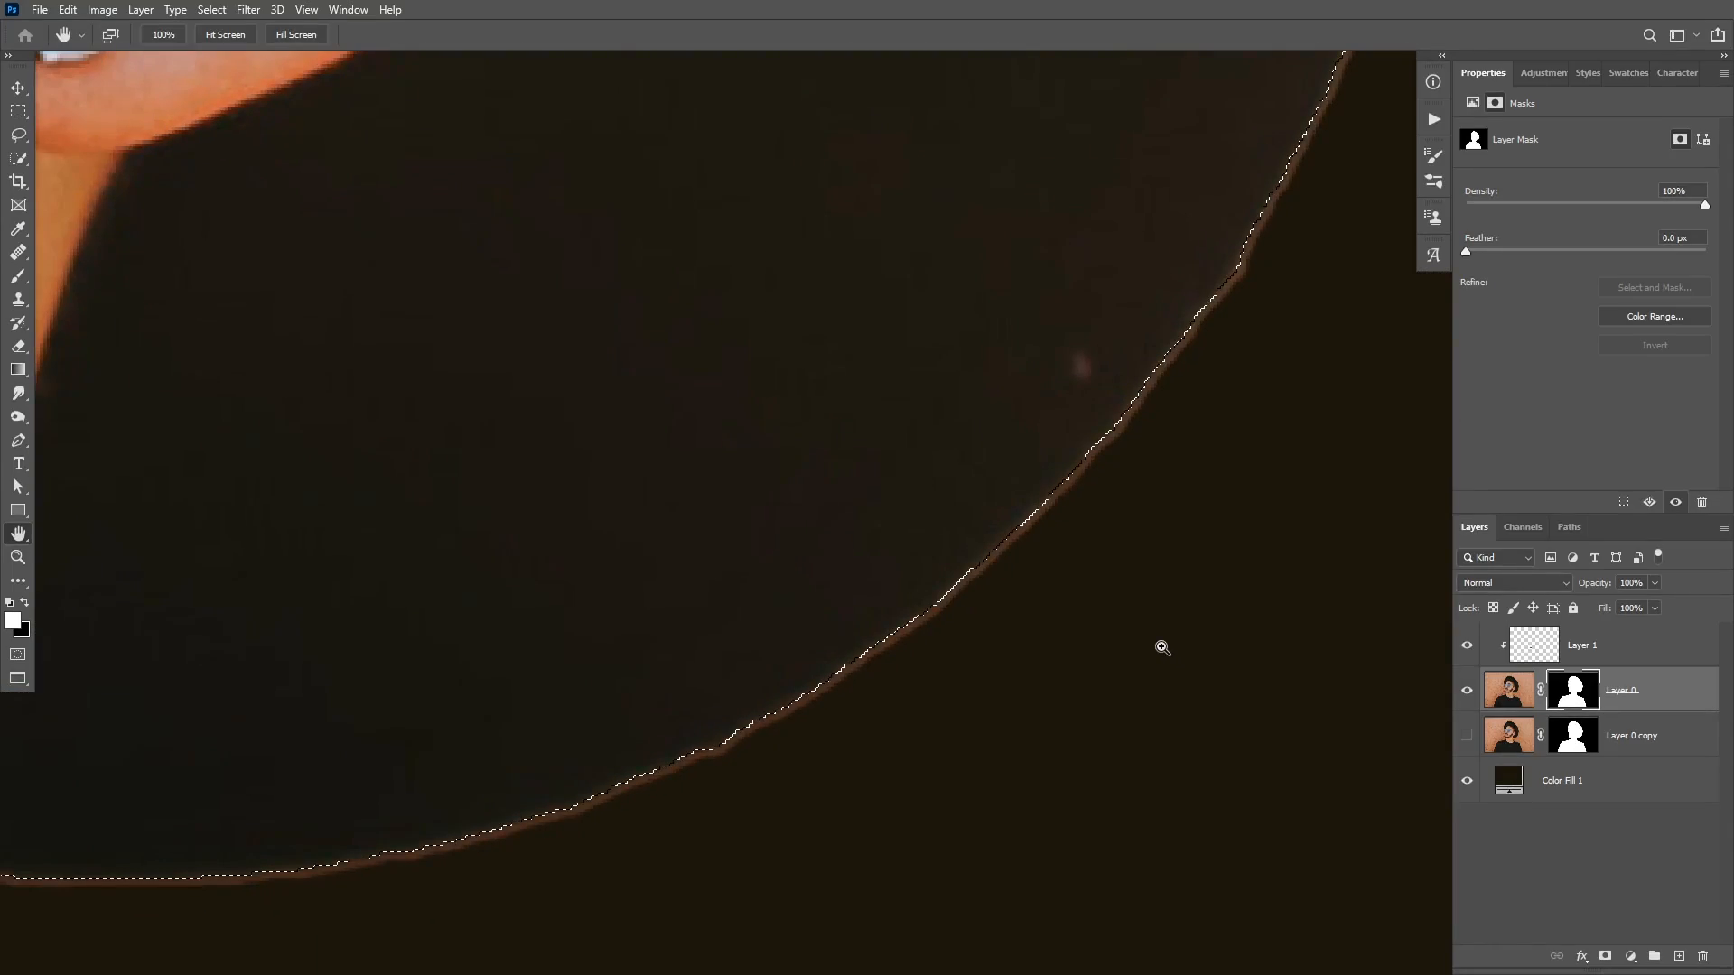
Invert the contracted selection, hide its outline and fill the Layer 0 mask with black outside the man with the hat
drag(1160, 647, 1158, 646)
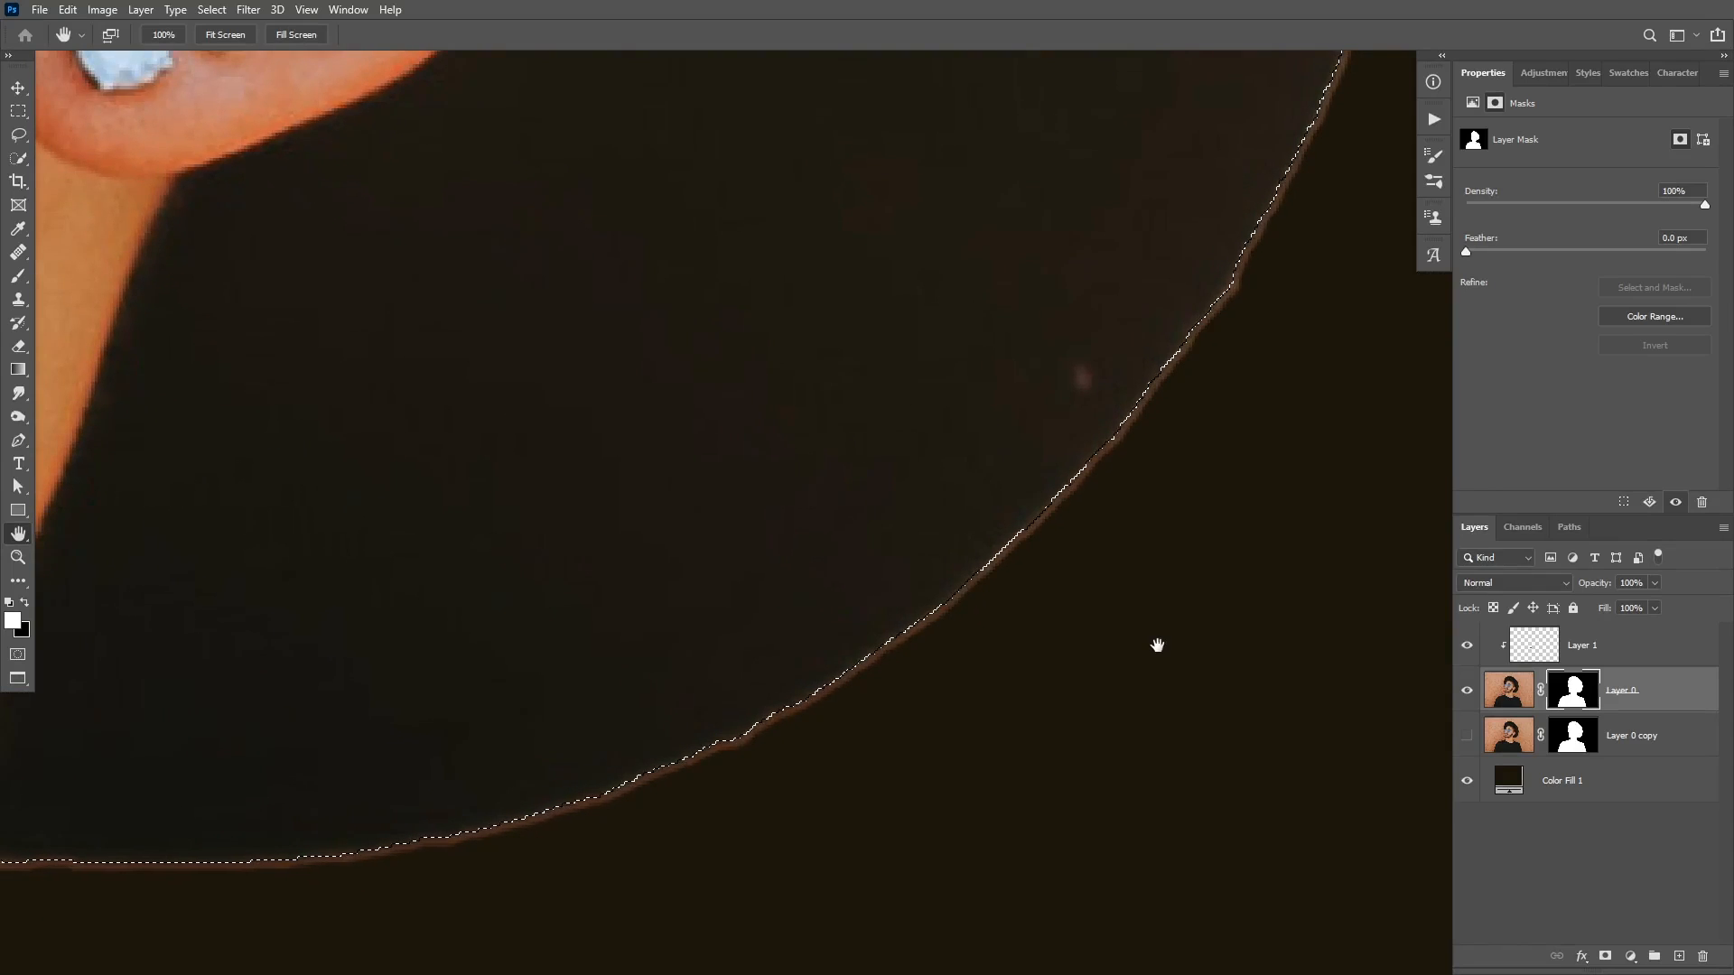
drag(1117, 567, 842, 548)
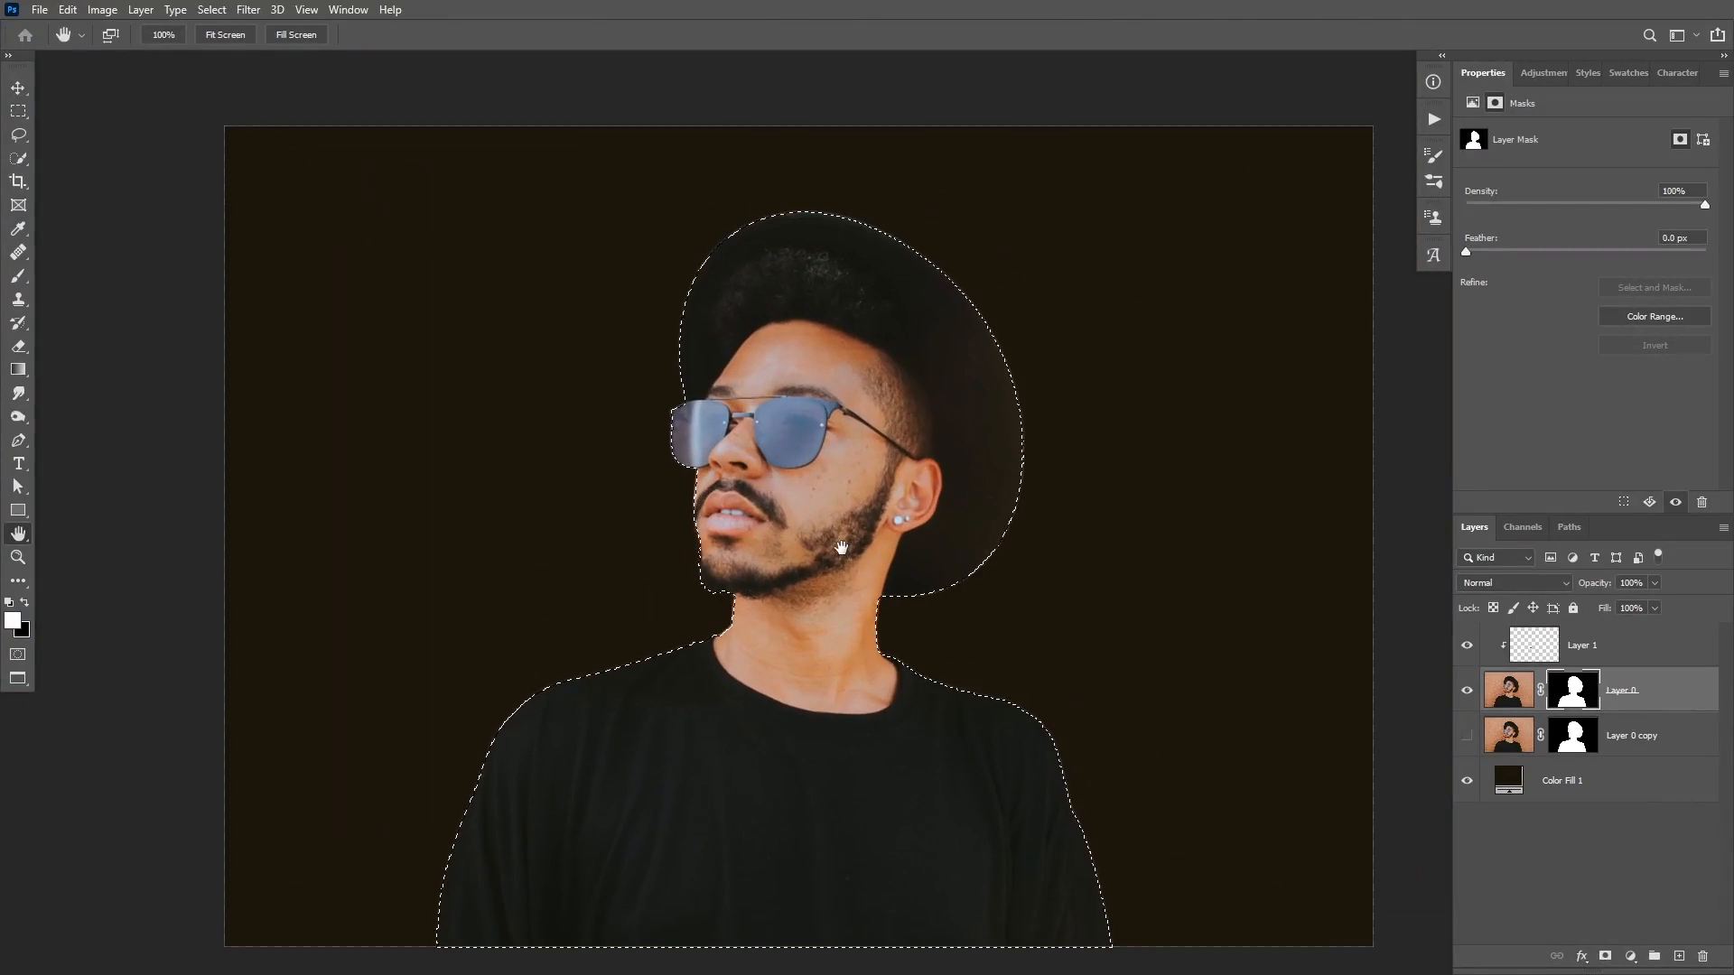
key(ctrl+shift+i)
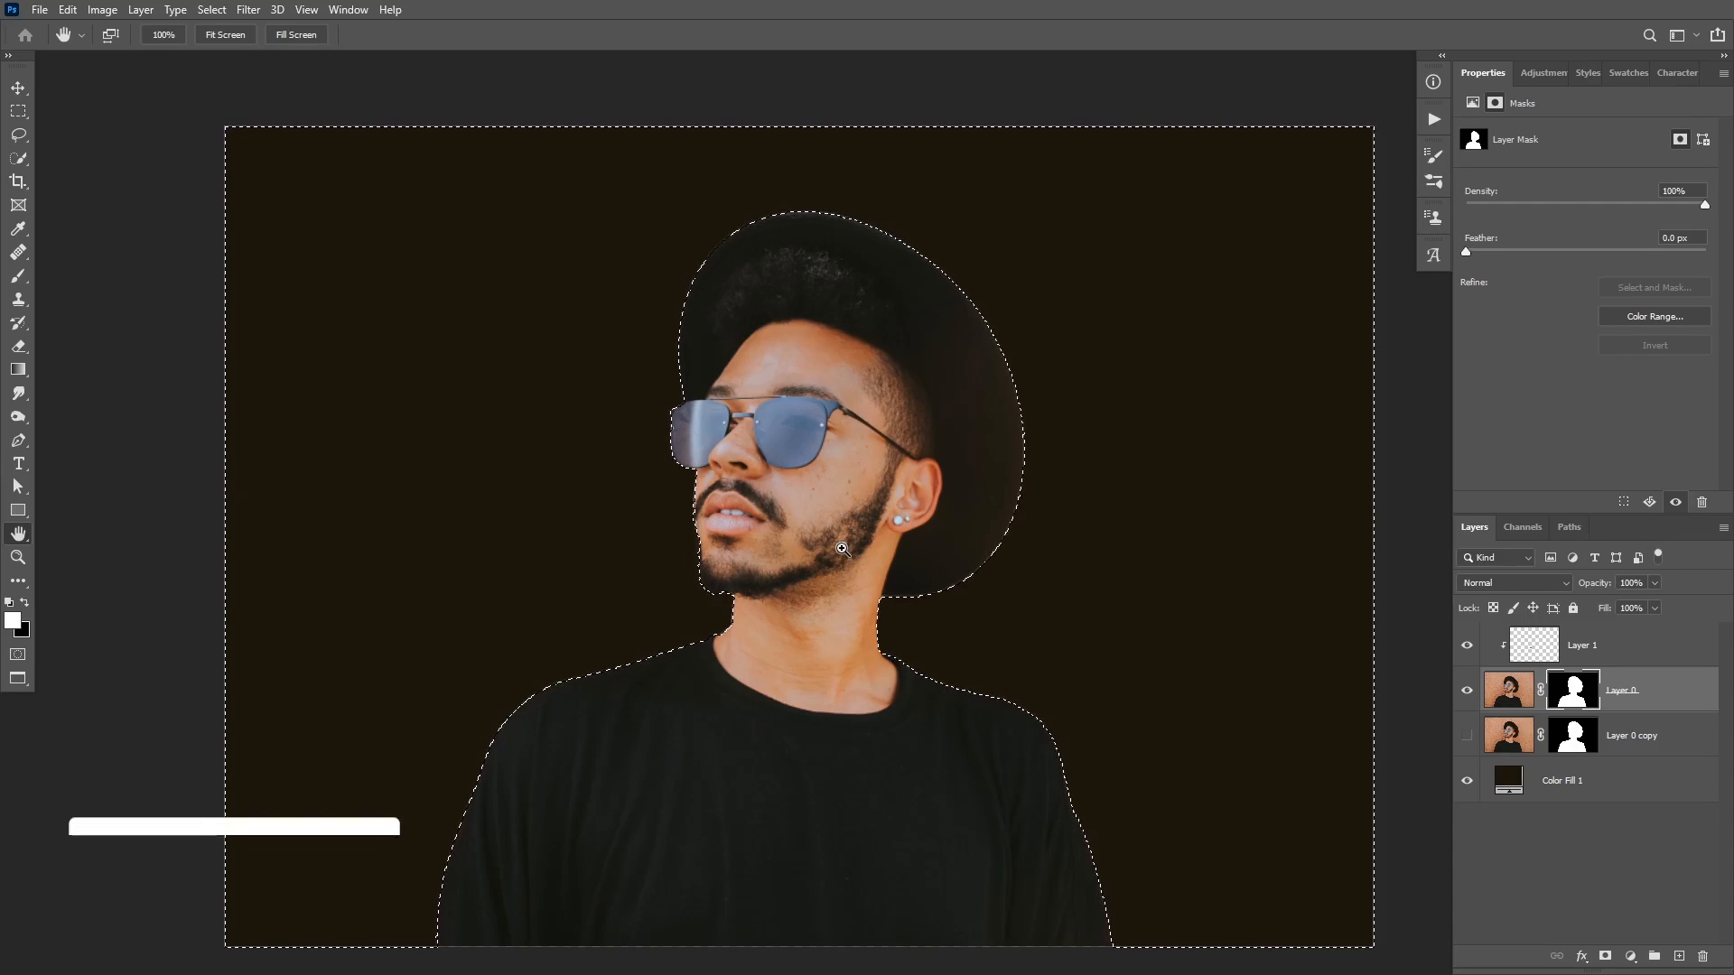
key(ctrl+h)
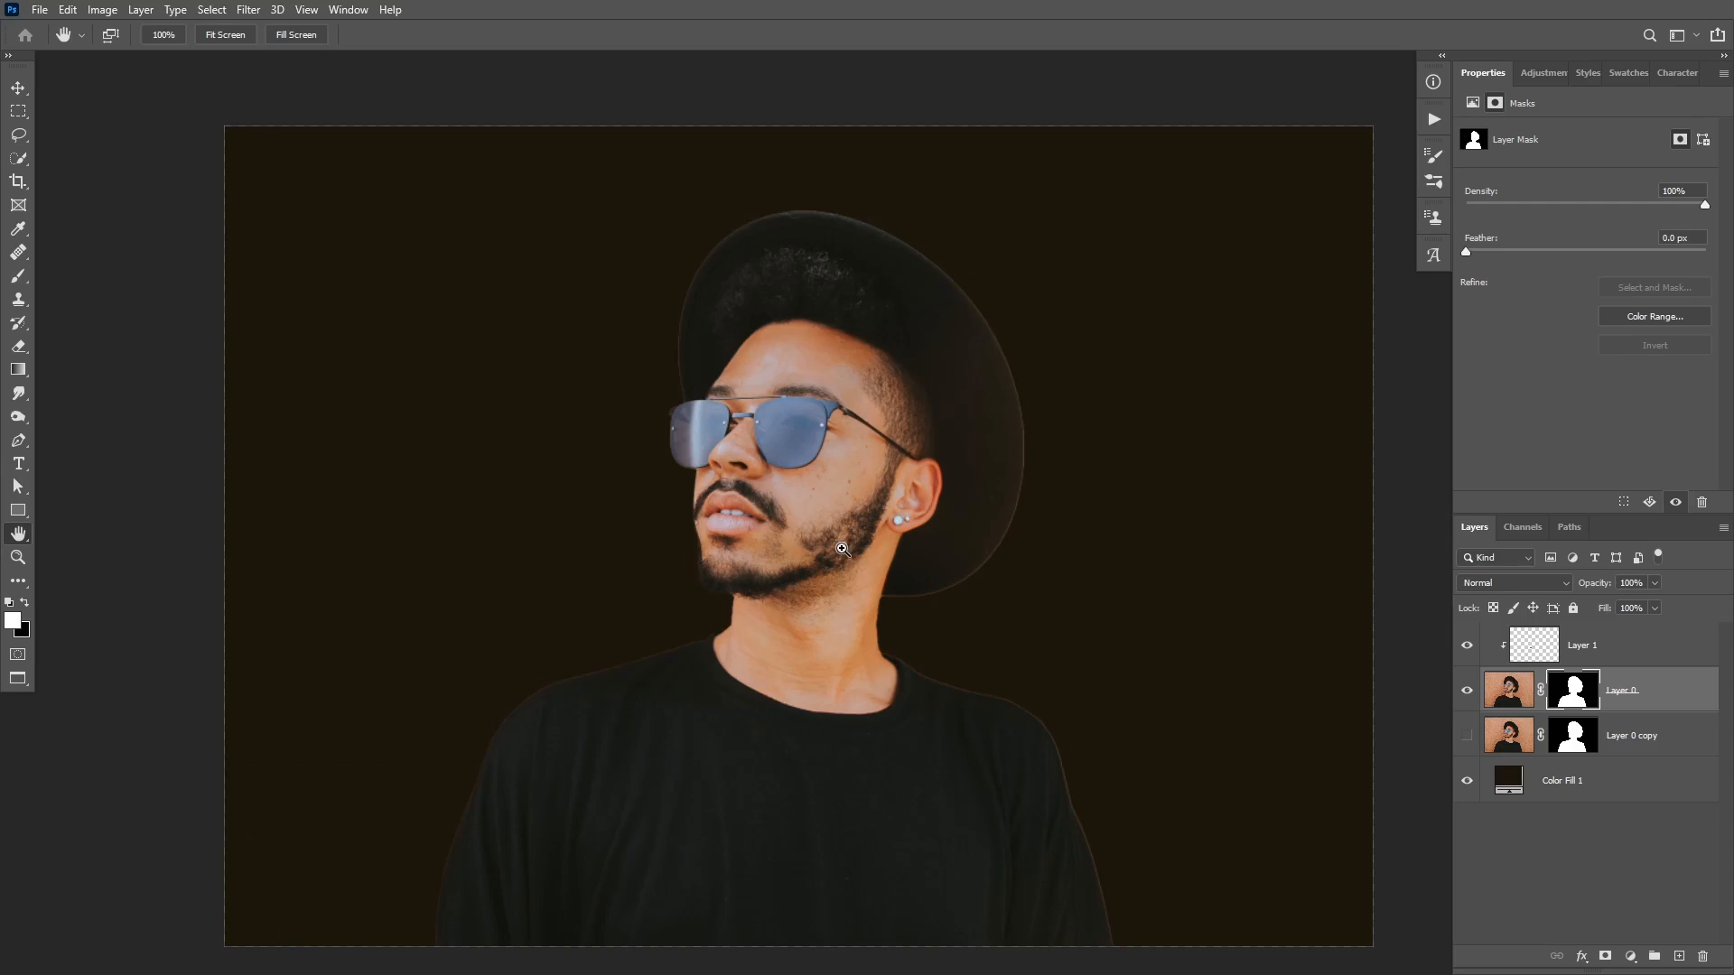
key(ctrl+BackSpace)
drag(892, 602, 960, 654)
drag(842, 702, 828, 735)
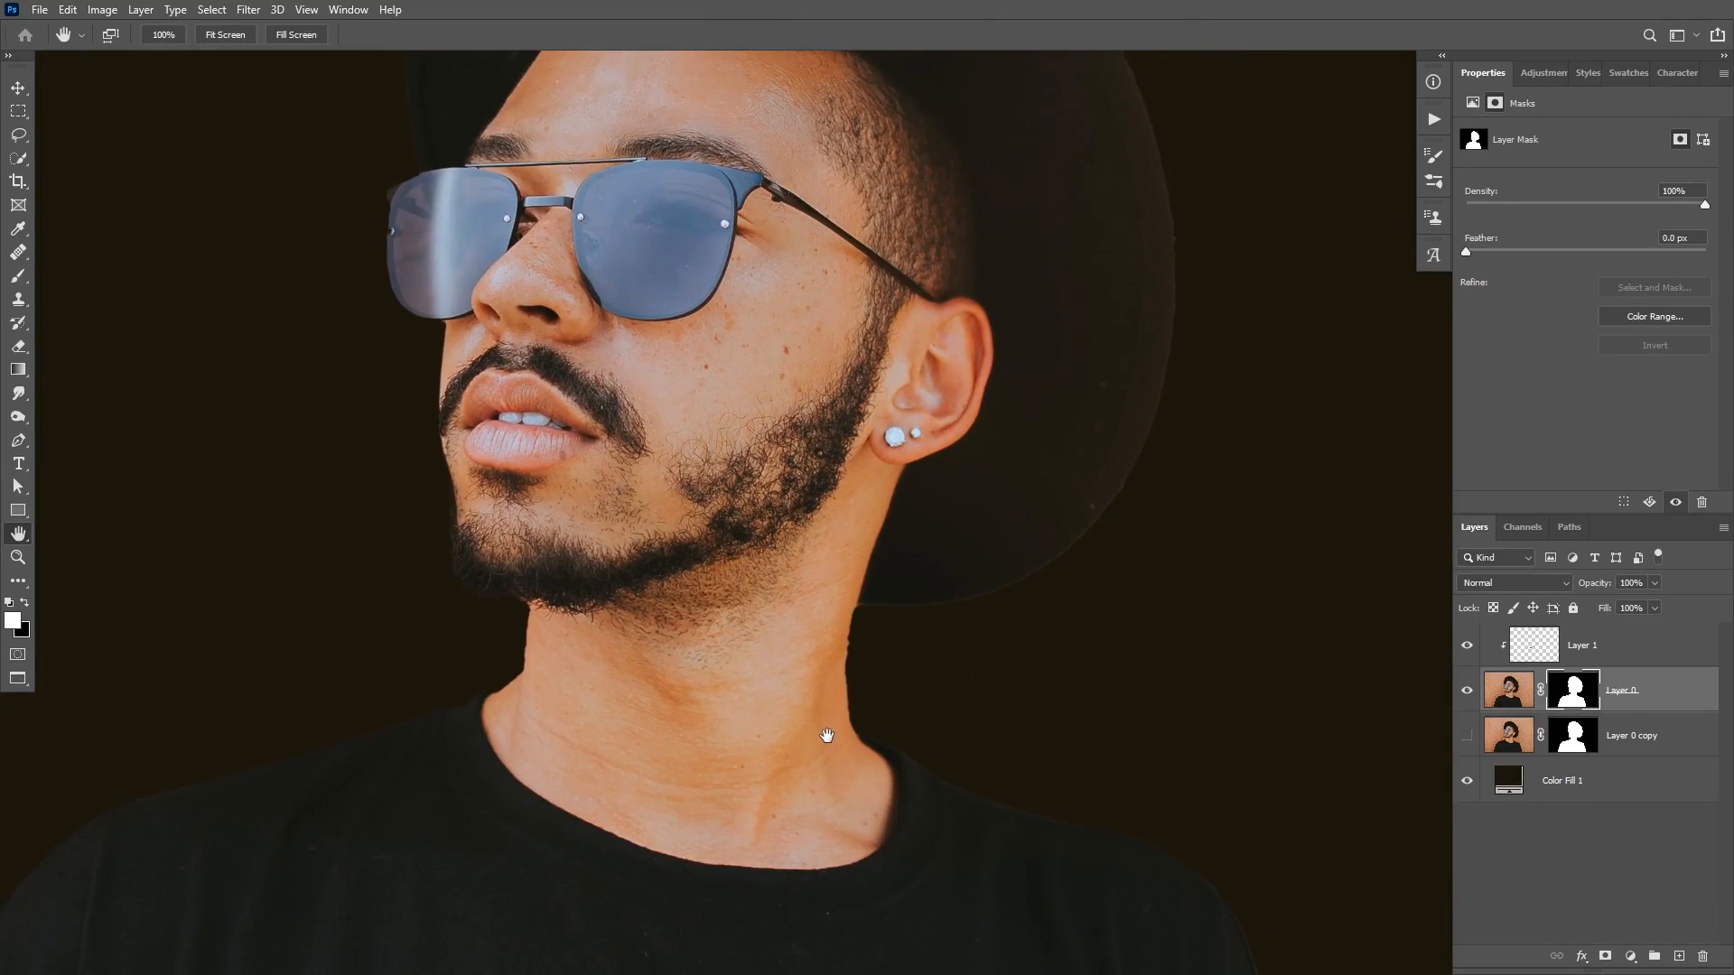
drag(849, 687, 821, 569)
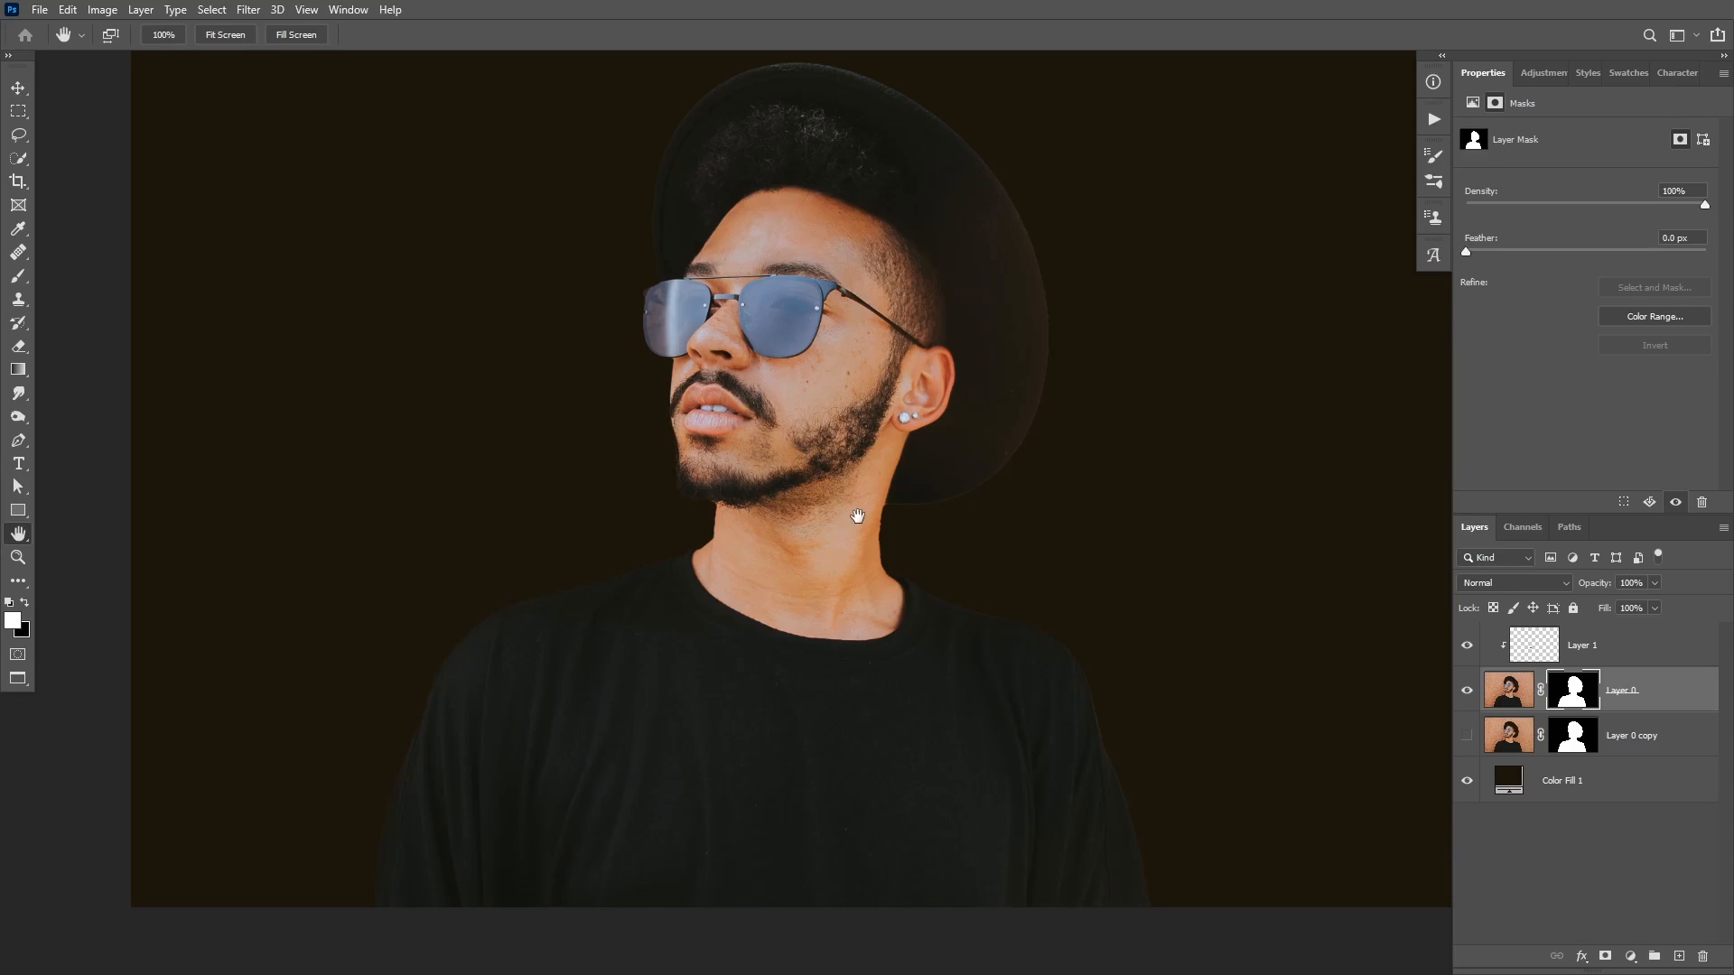
scroll(1050, 438, up, 1)
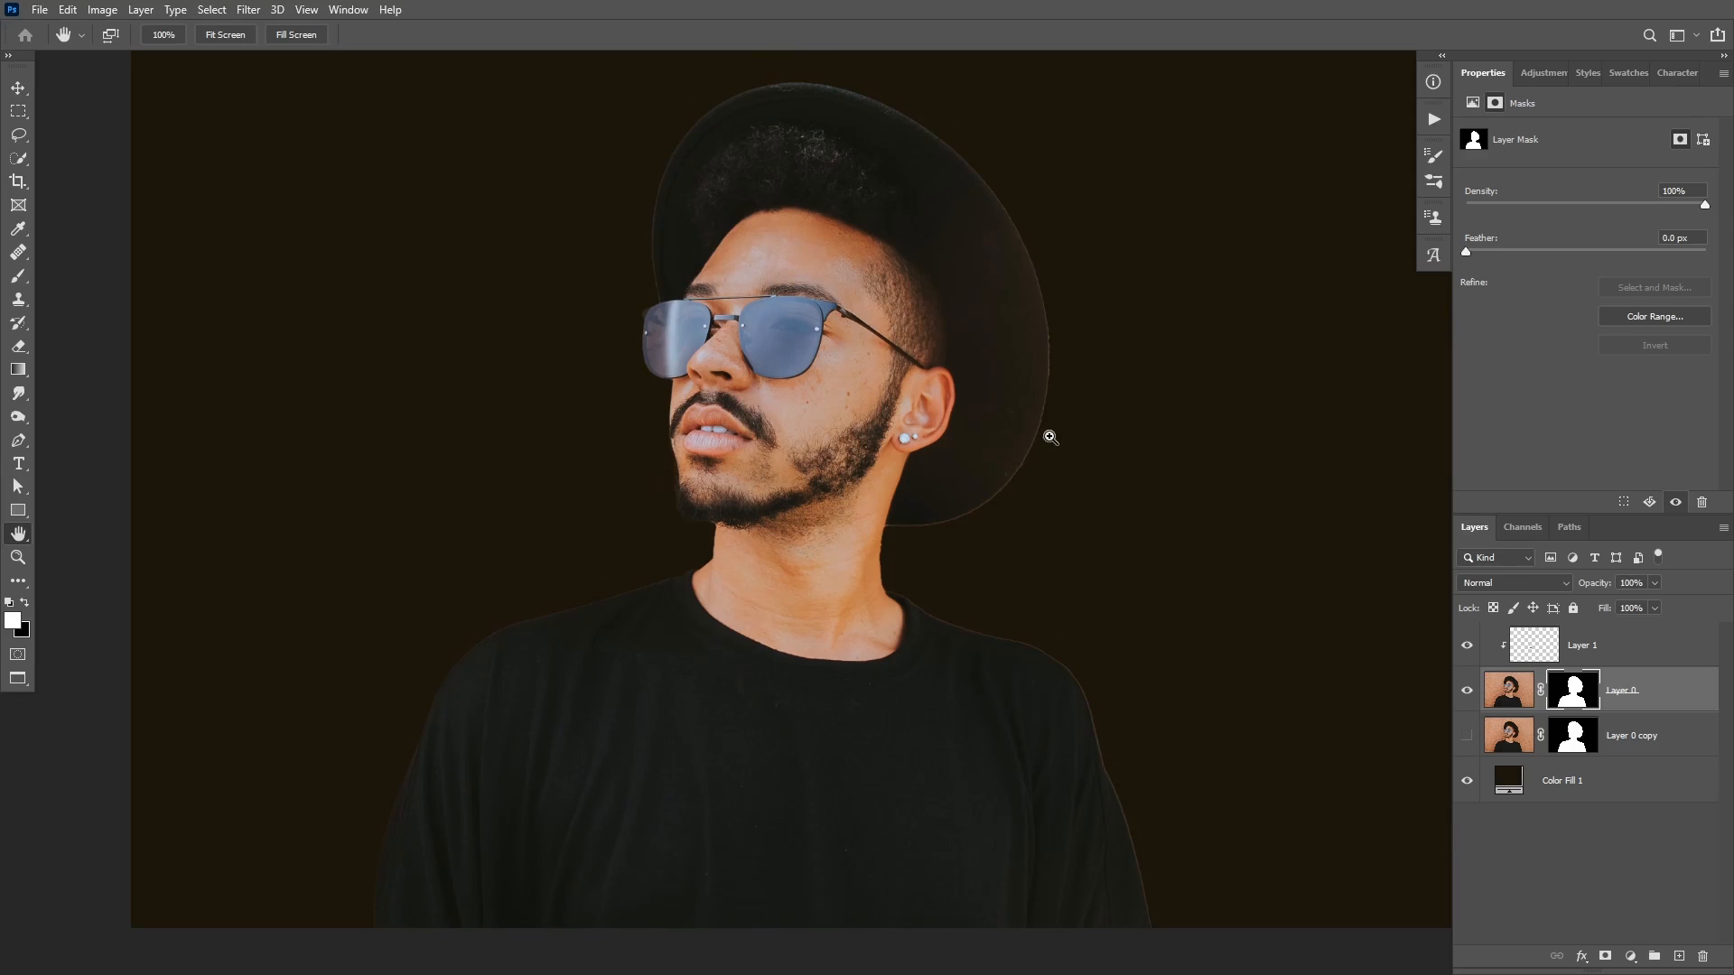
Within the inverted selection, outline hidden, paint the Layer 0 mask black along the hat brim and neck using a 118-pixel brush in Normal mode
key(ctrl+h)
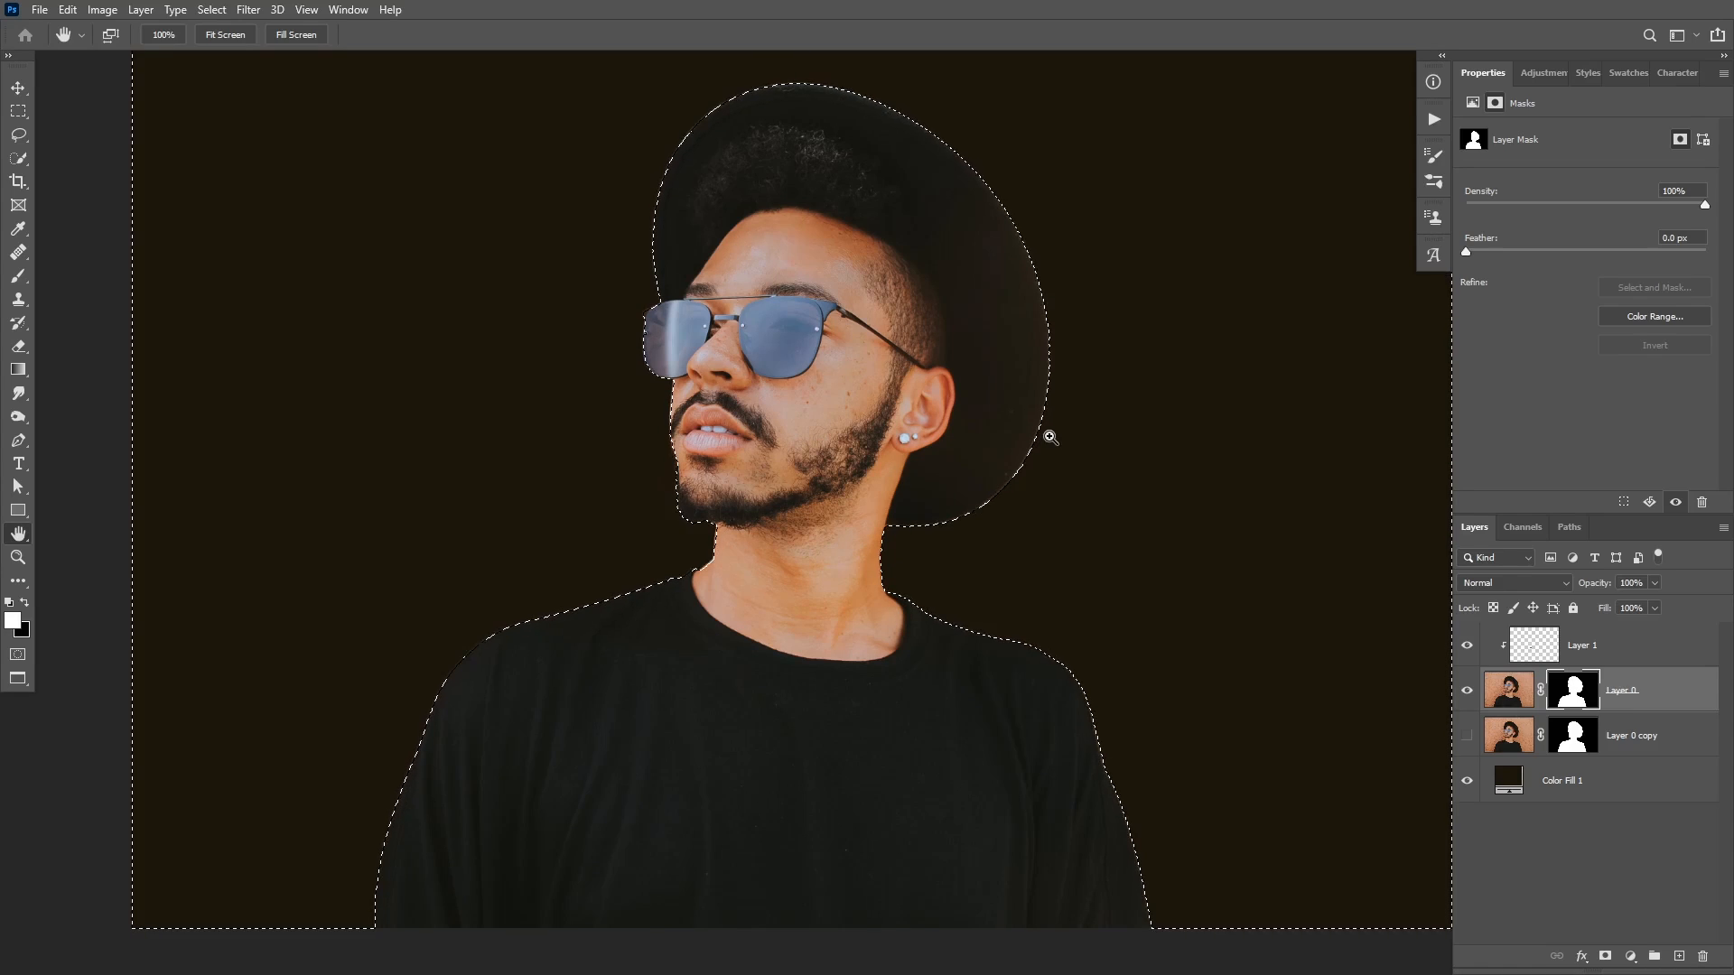
key(b)
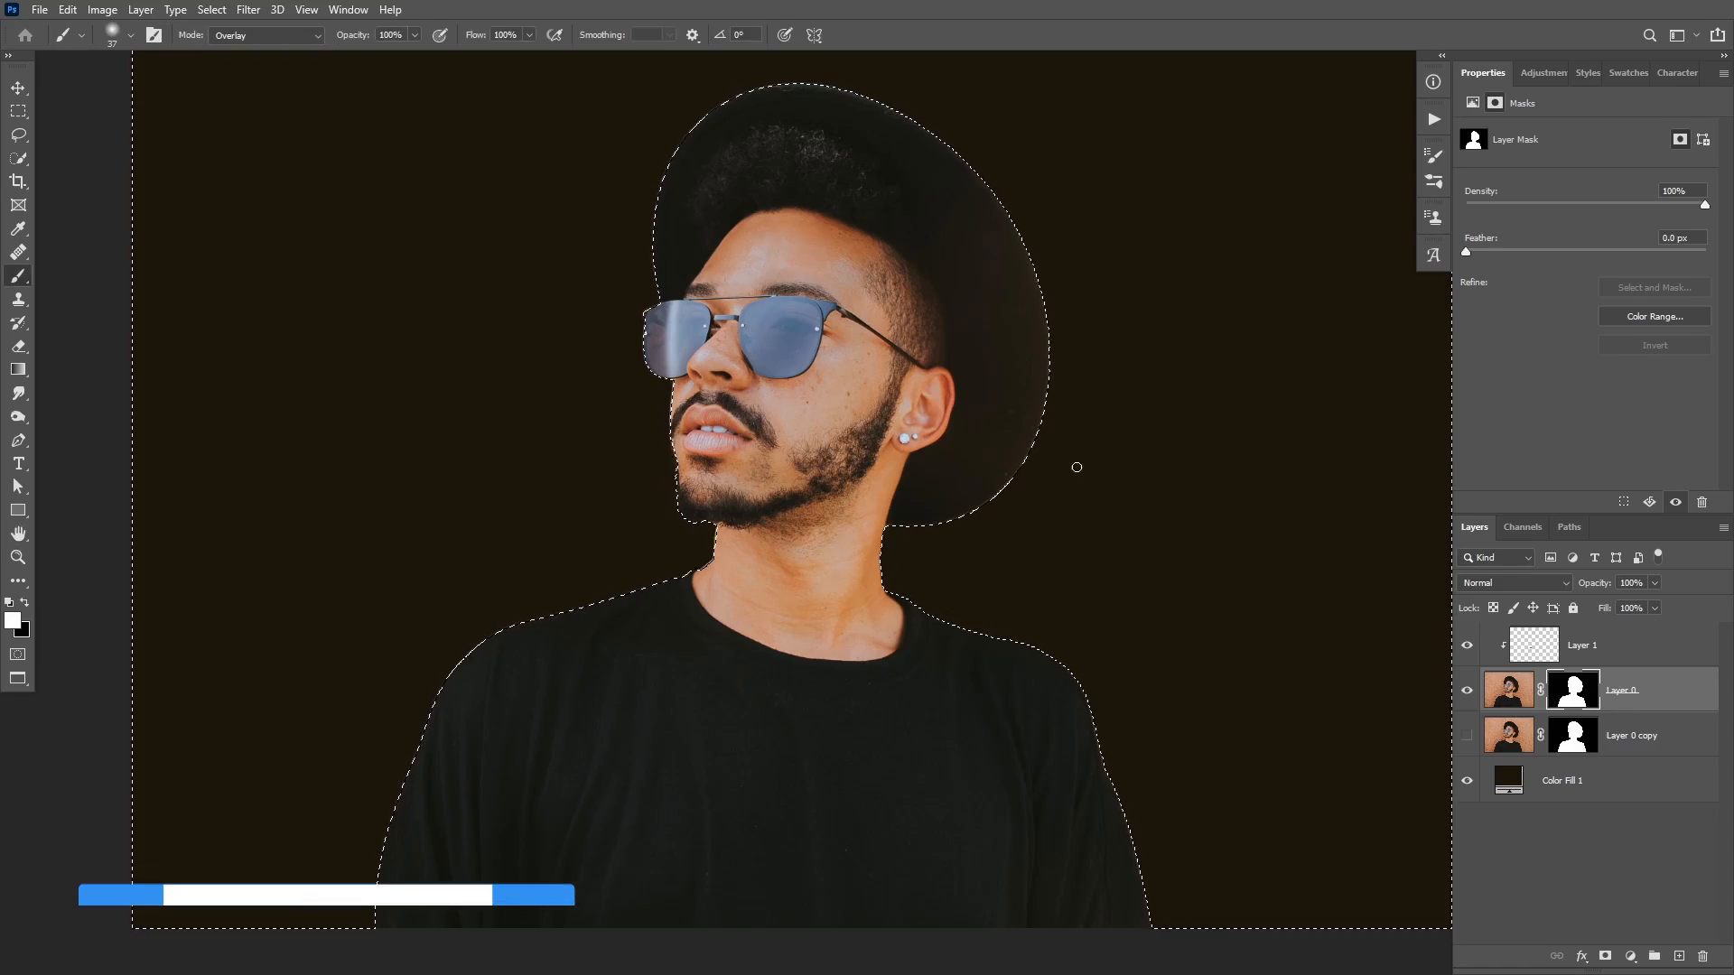
drag(1086, 468, 1103, 472)
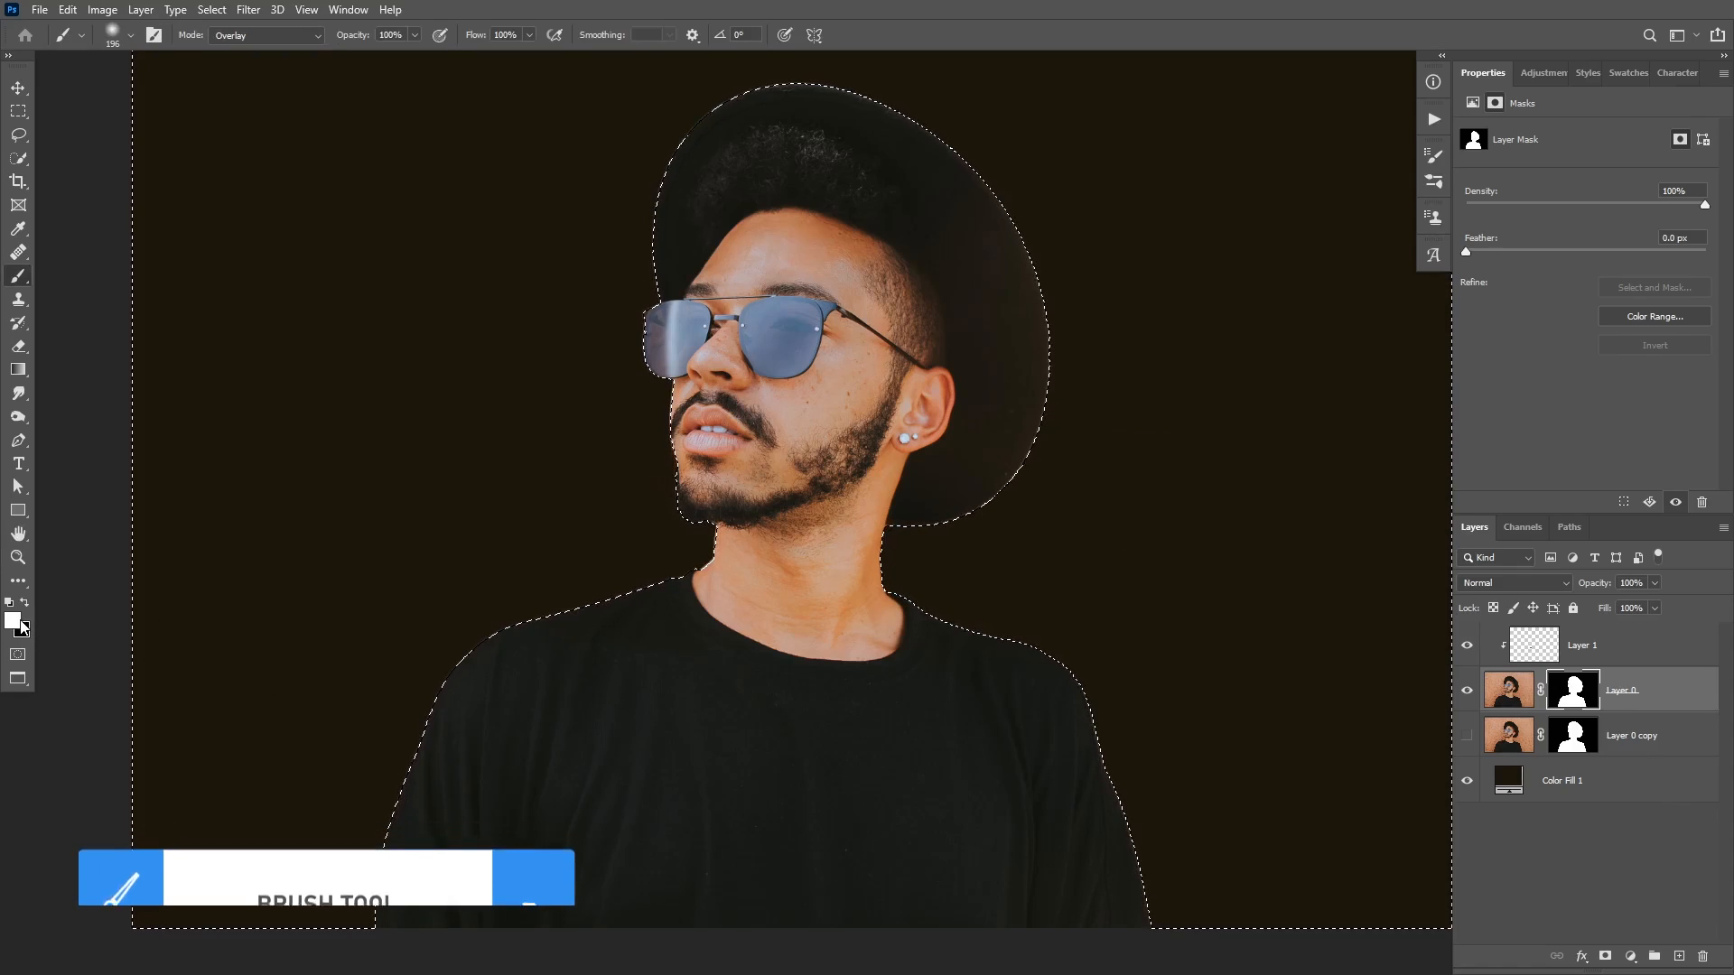
key(x)
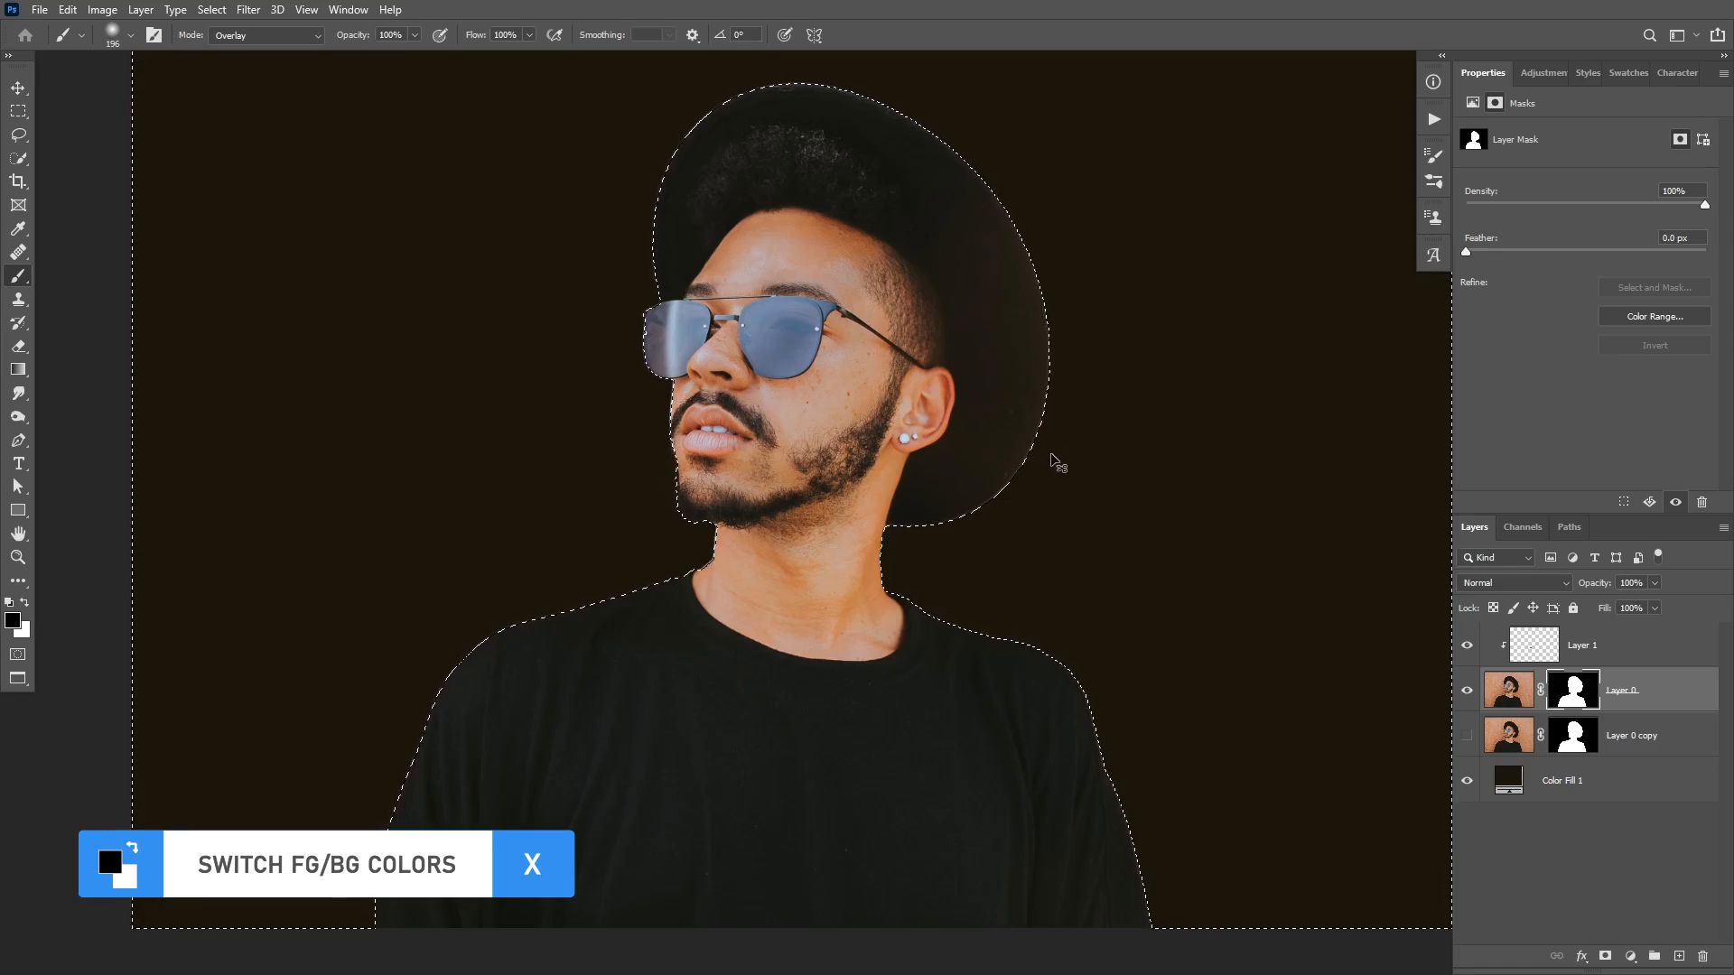
key(ctrl+d)
drag(1038, 457, 1088, 479)
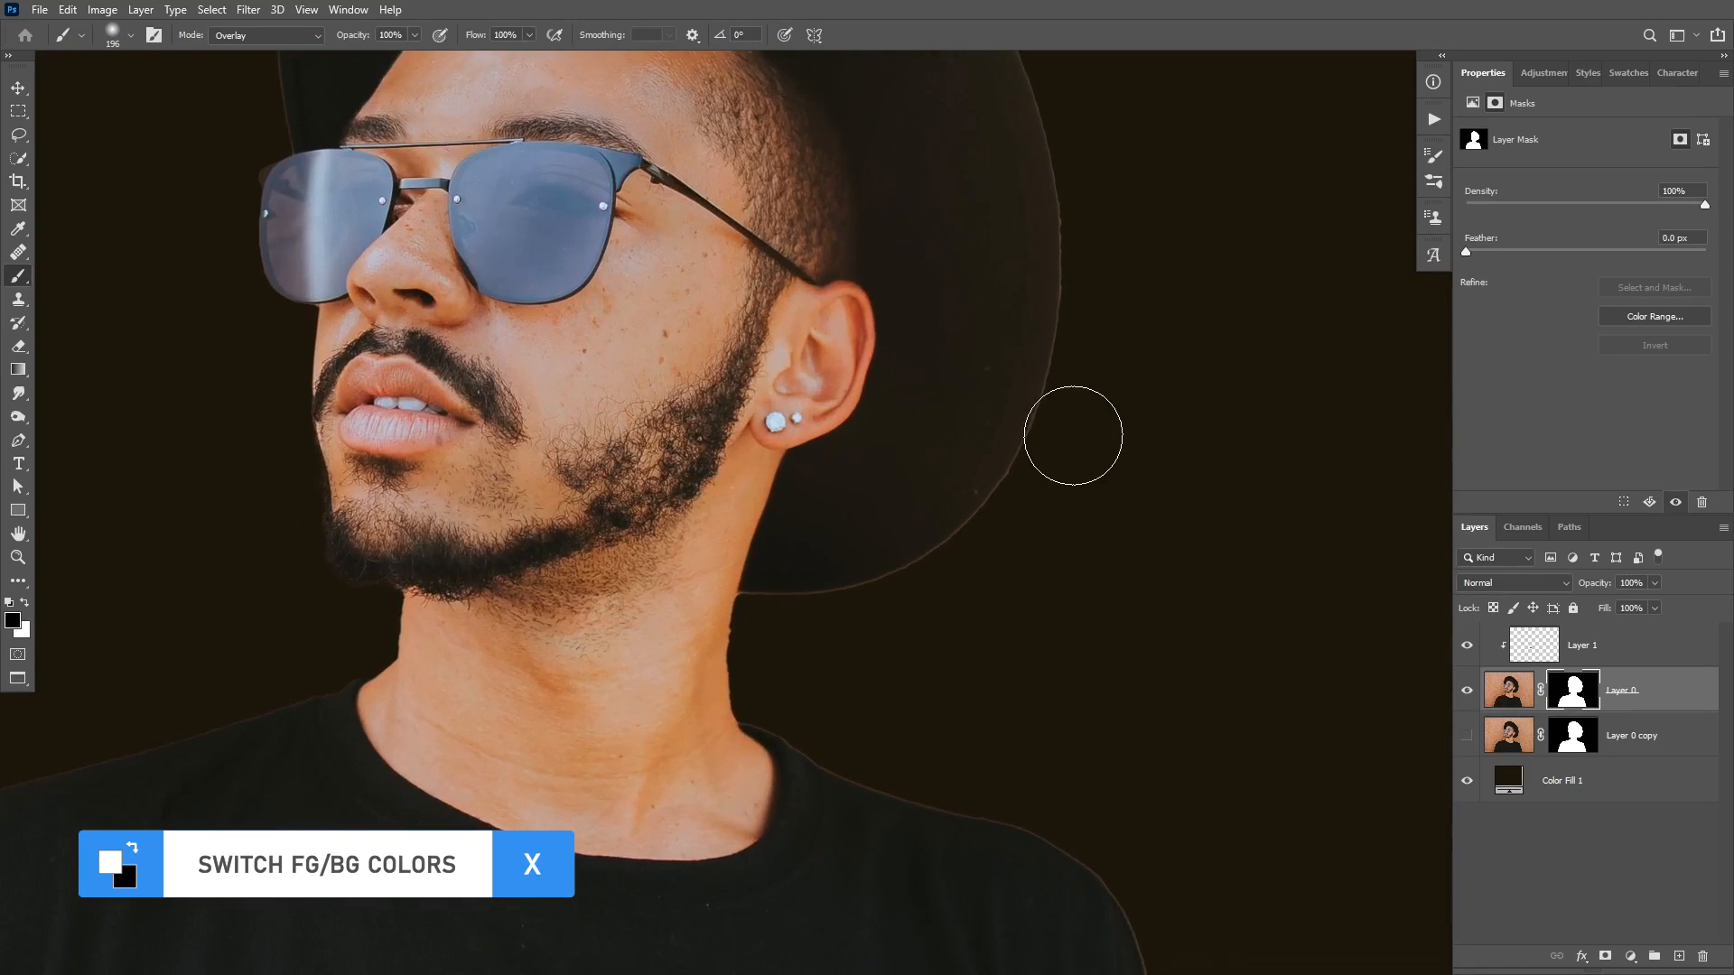
drag(1060, 418, 1031, 431)
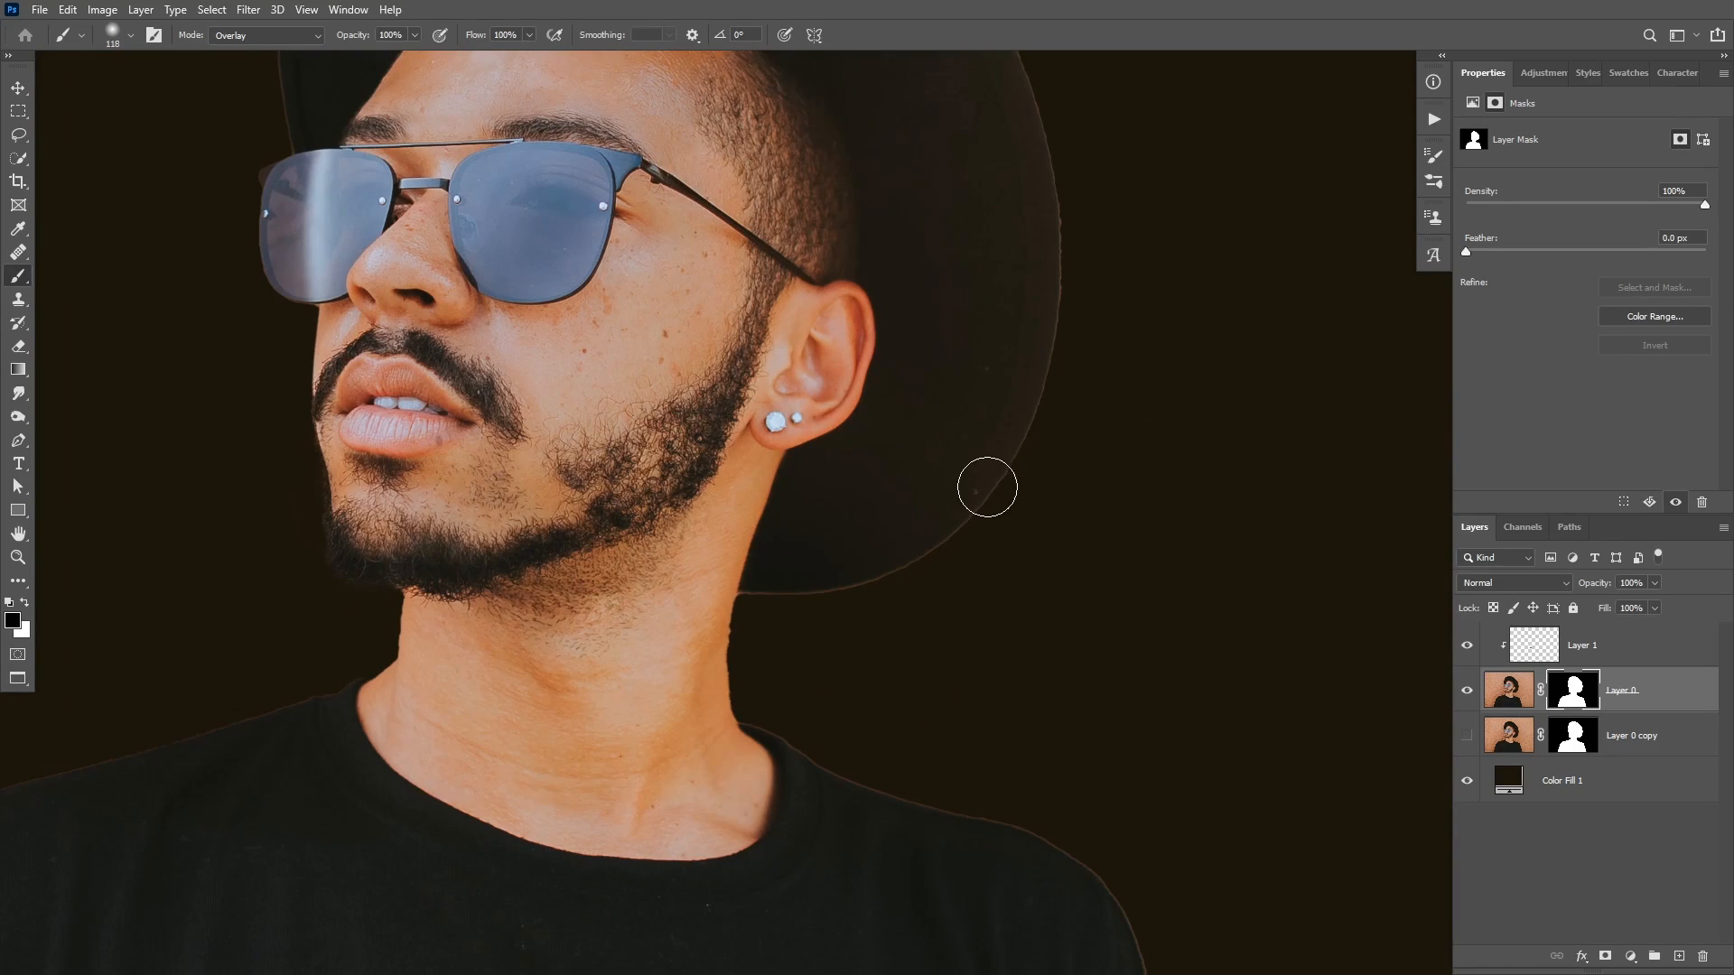
click(242, 32)
click(234, 51)
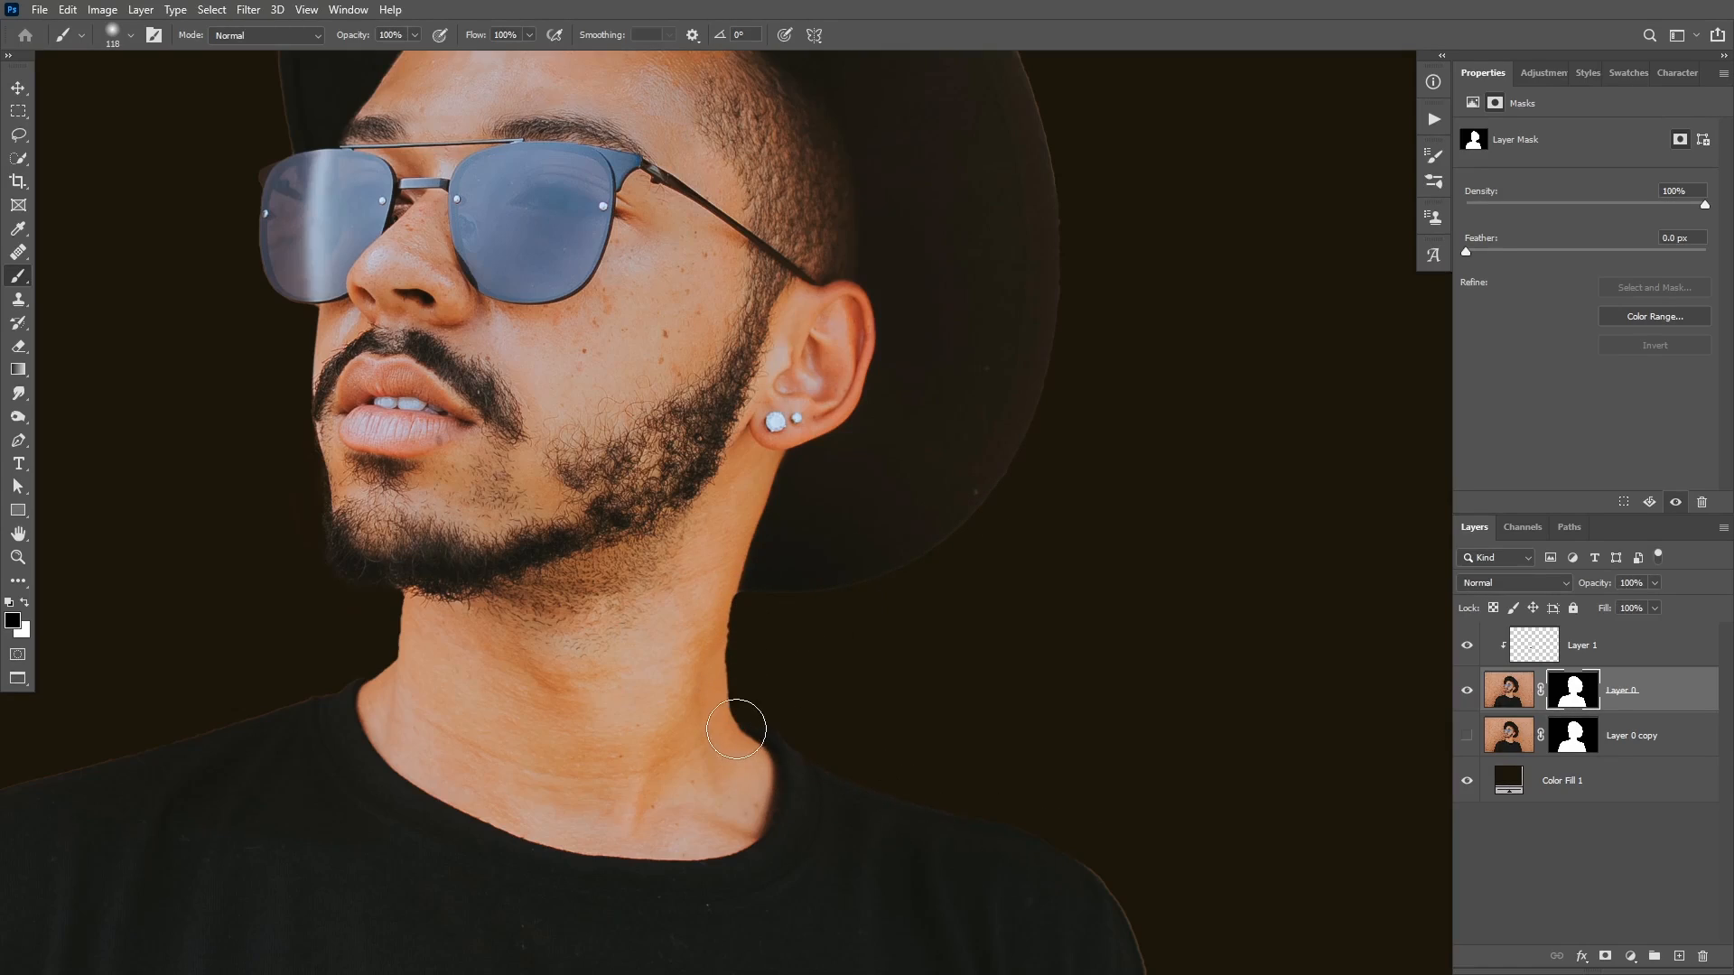
mouse_move(736, 729)
mouse_down()
mouse_move(774, 708)
mouse_move(755, 681)
mouse_move(759, 701)
mouse_up()
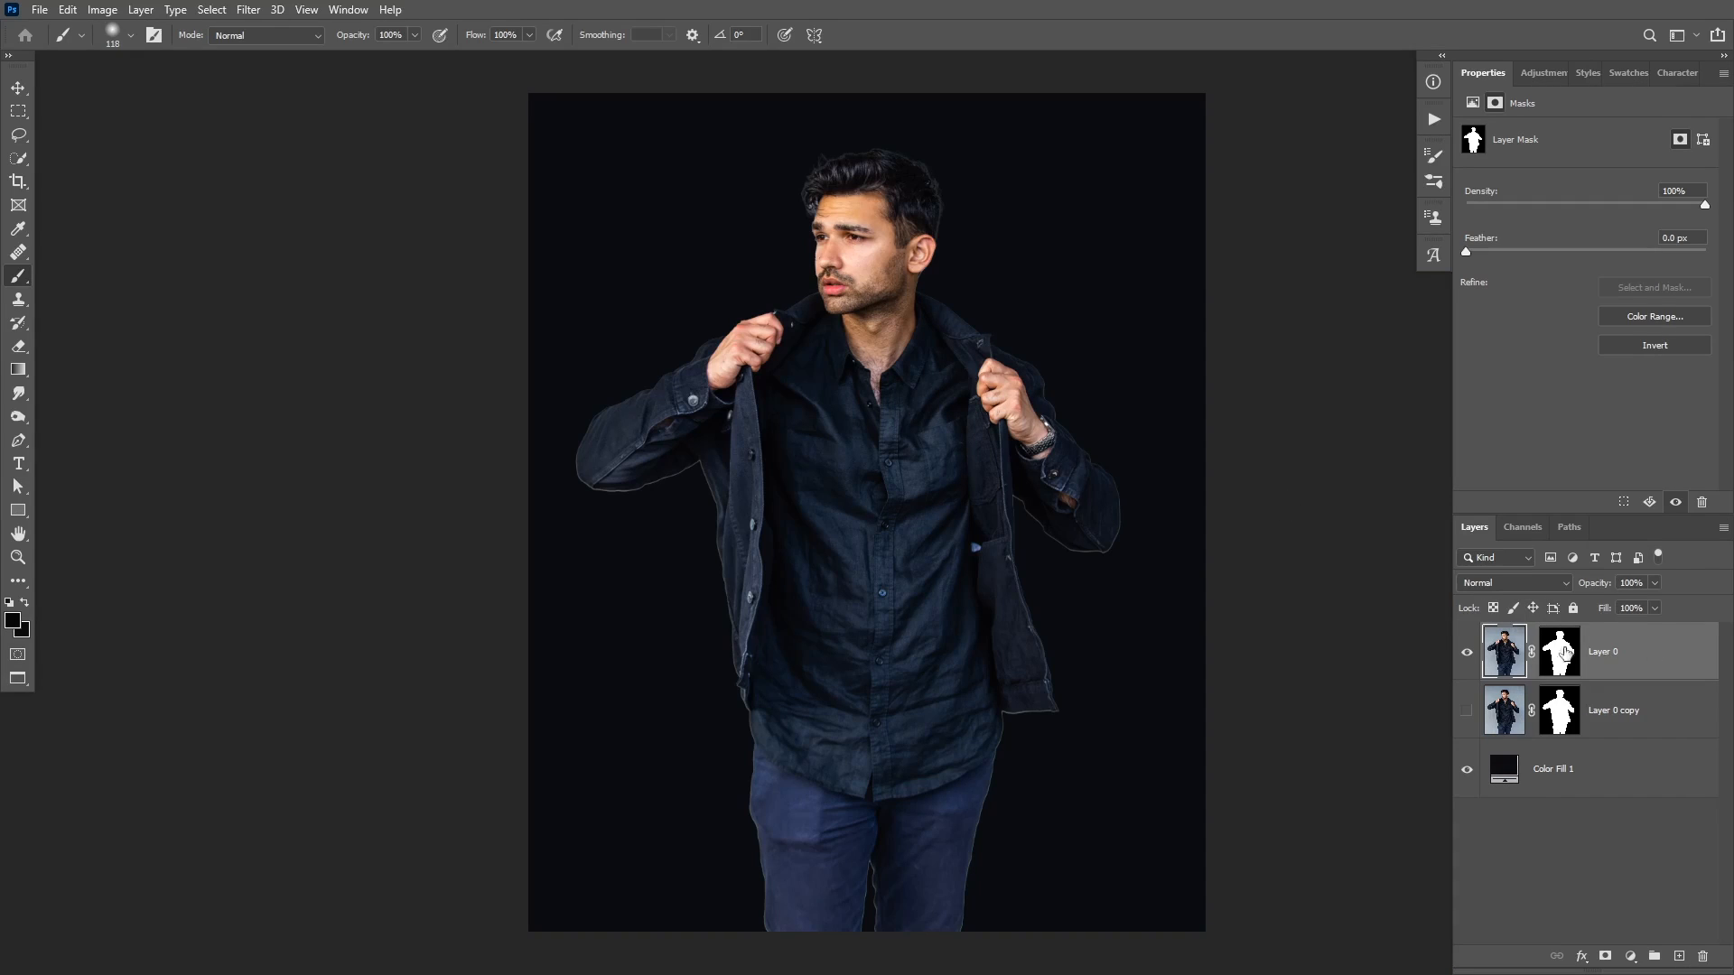
In the portrait of the man in the dark jacket, select the Layer 0 mask and open the Minimum filter for it
click(1556, 657)
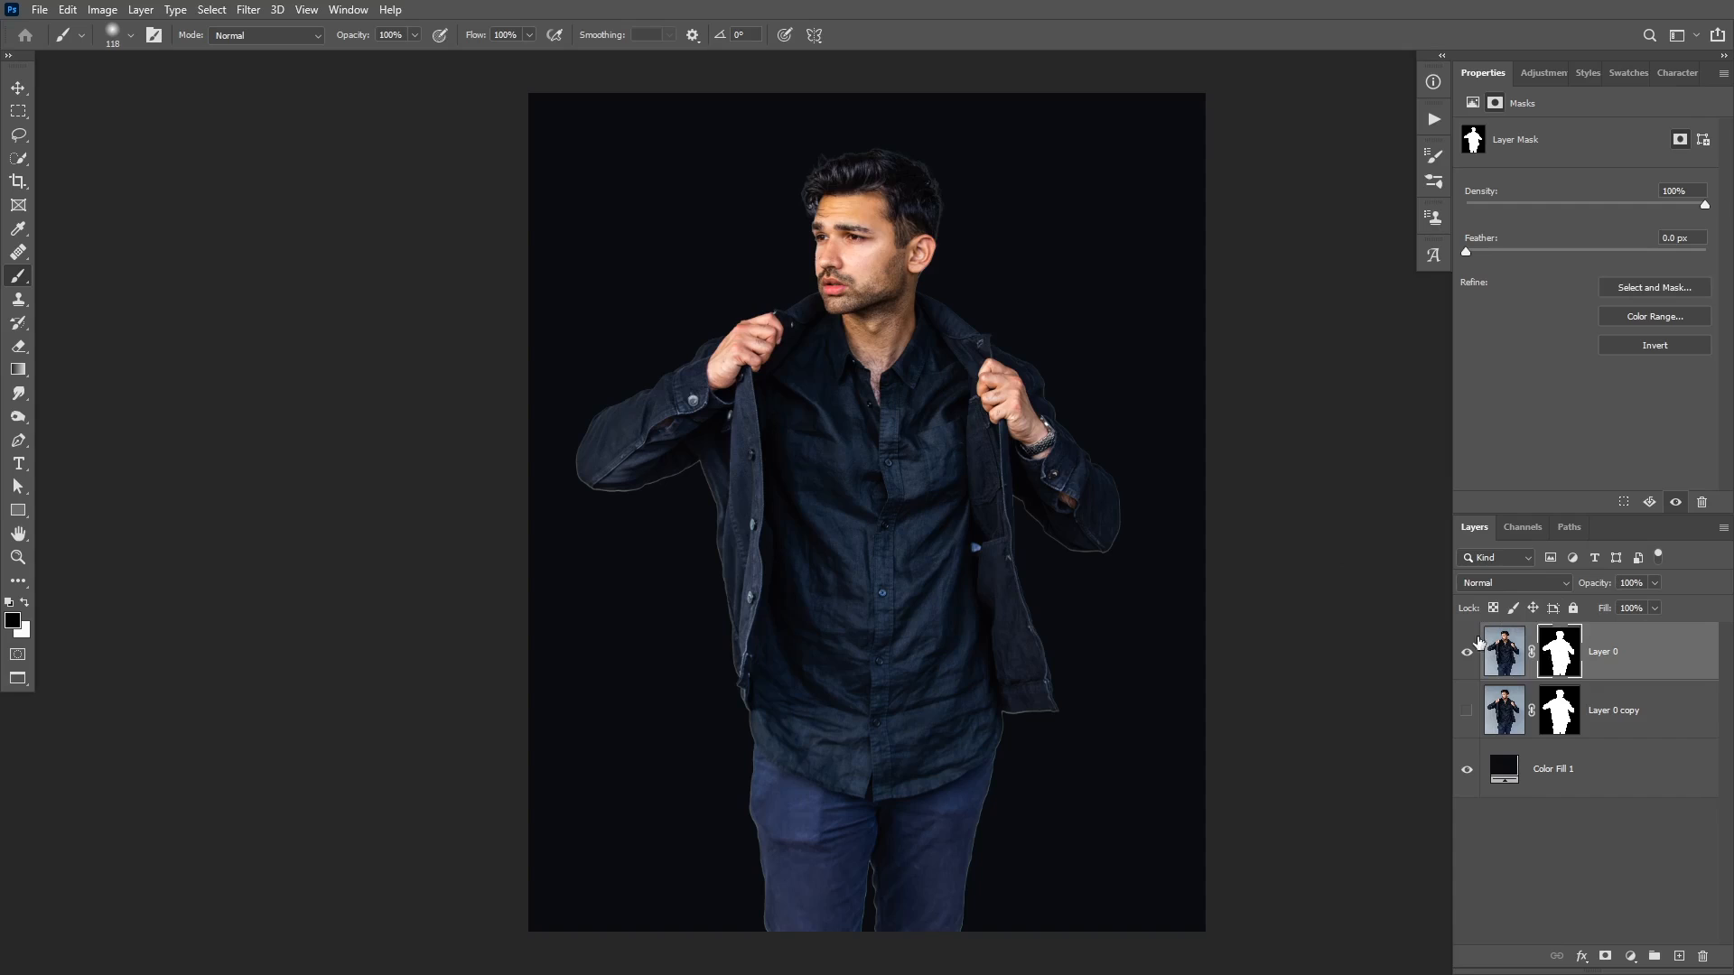
drag(1013, 540, 1066, 573)
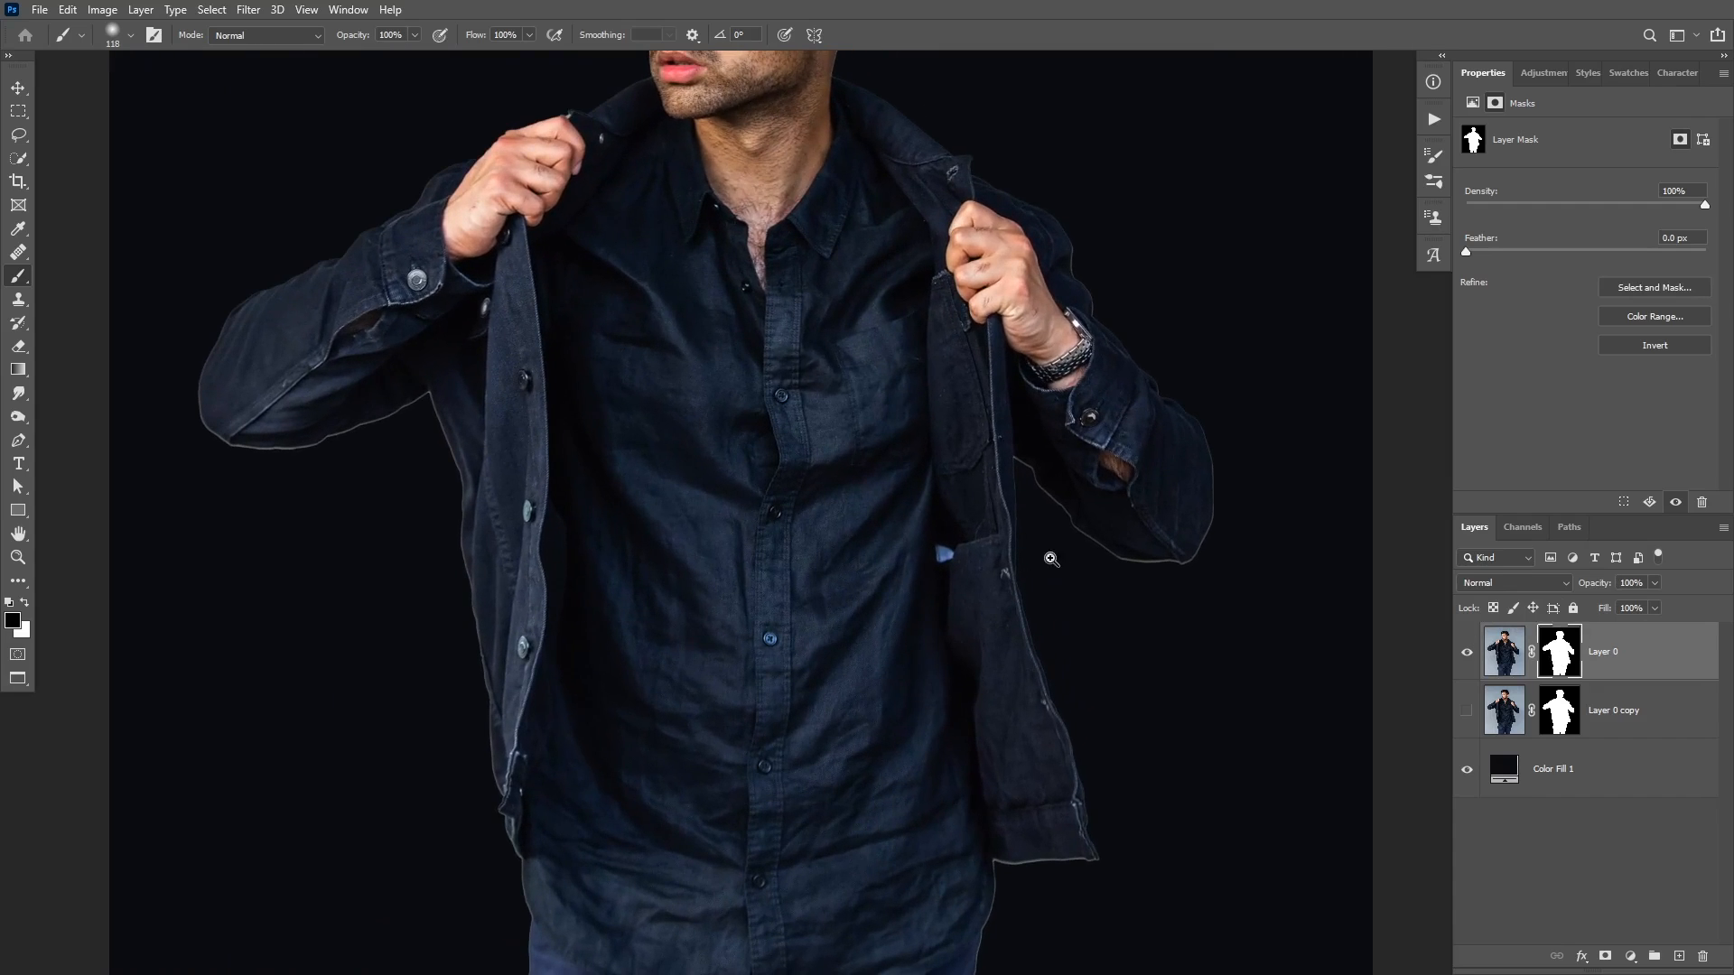
drag(947, 496, 949, 497)
drag(836, 442, 841, 469)
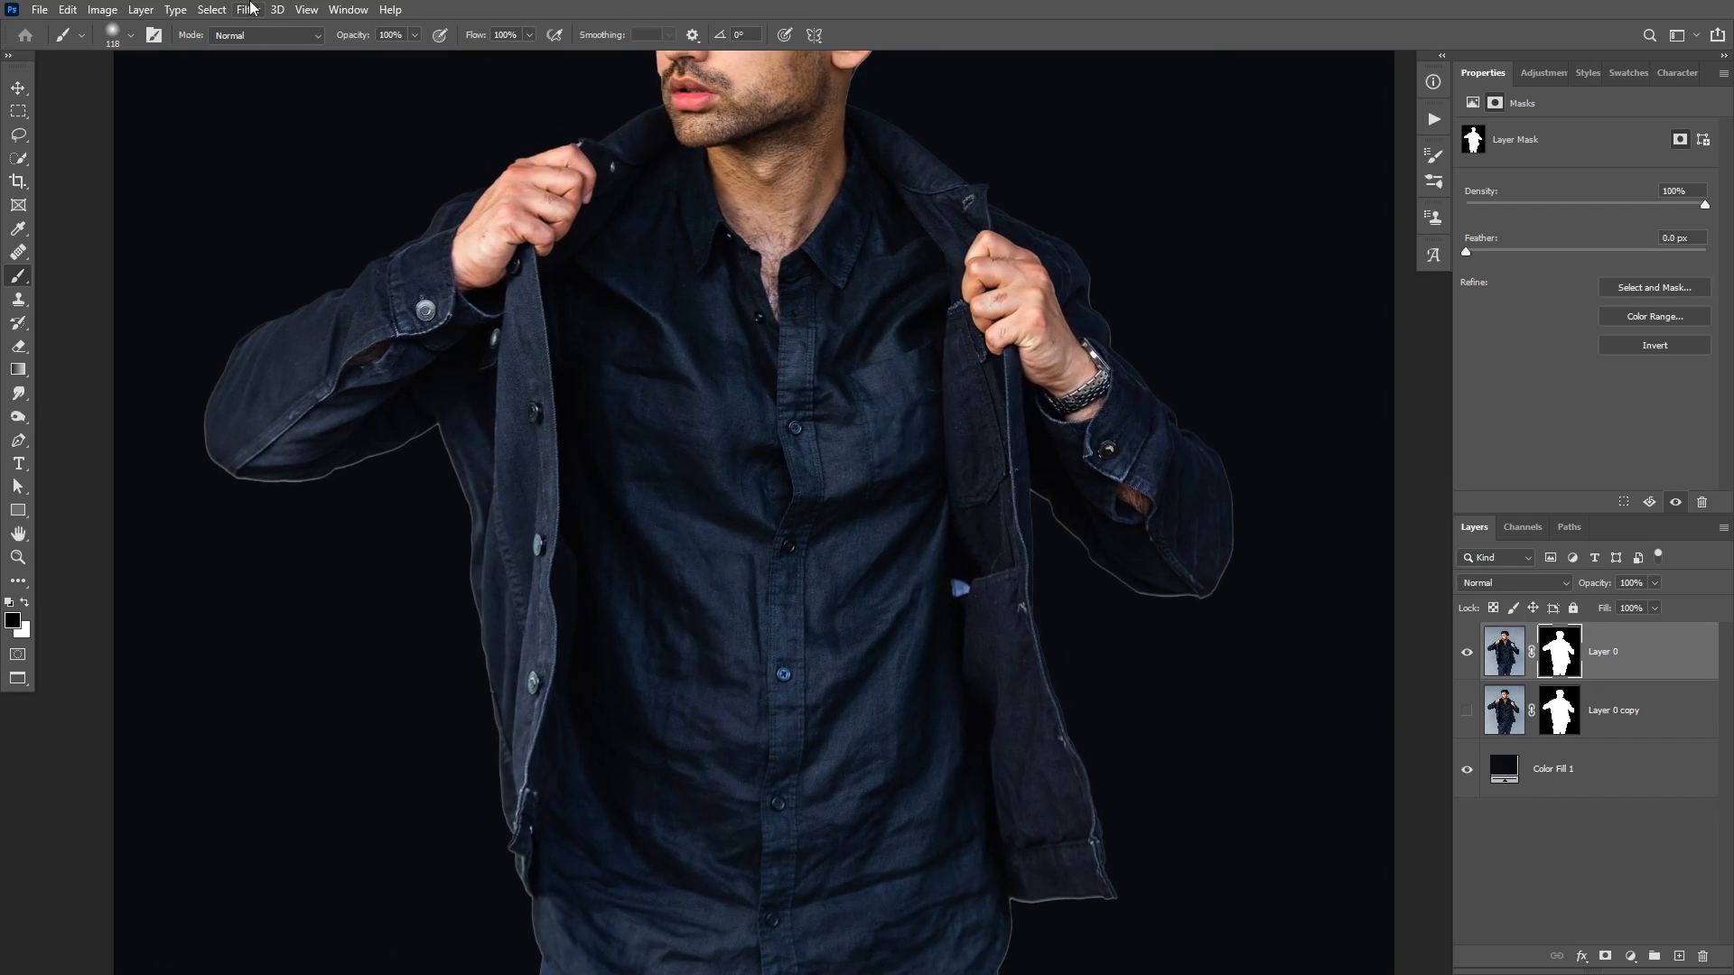
click(249, 10)
mouse_move(411, 396)
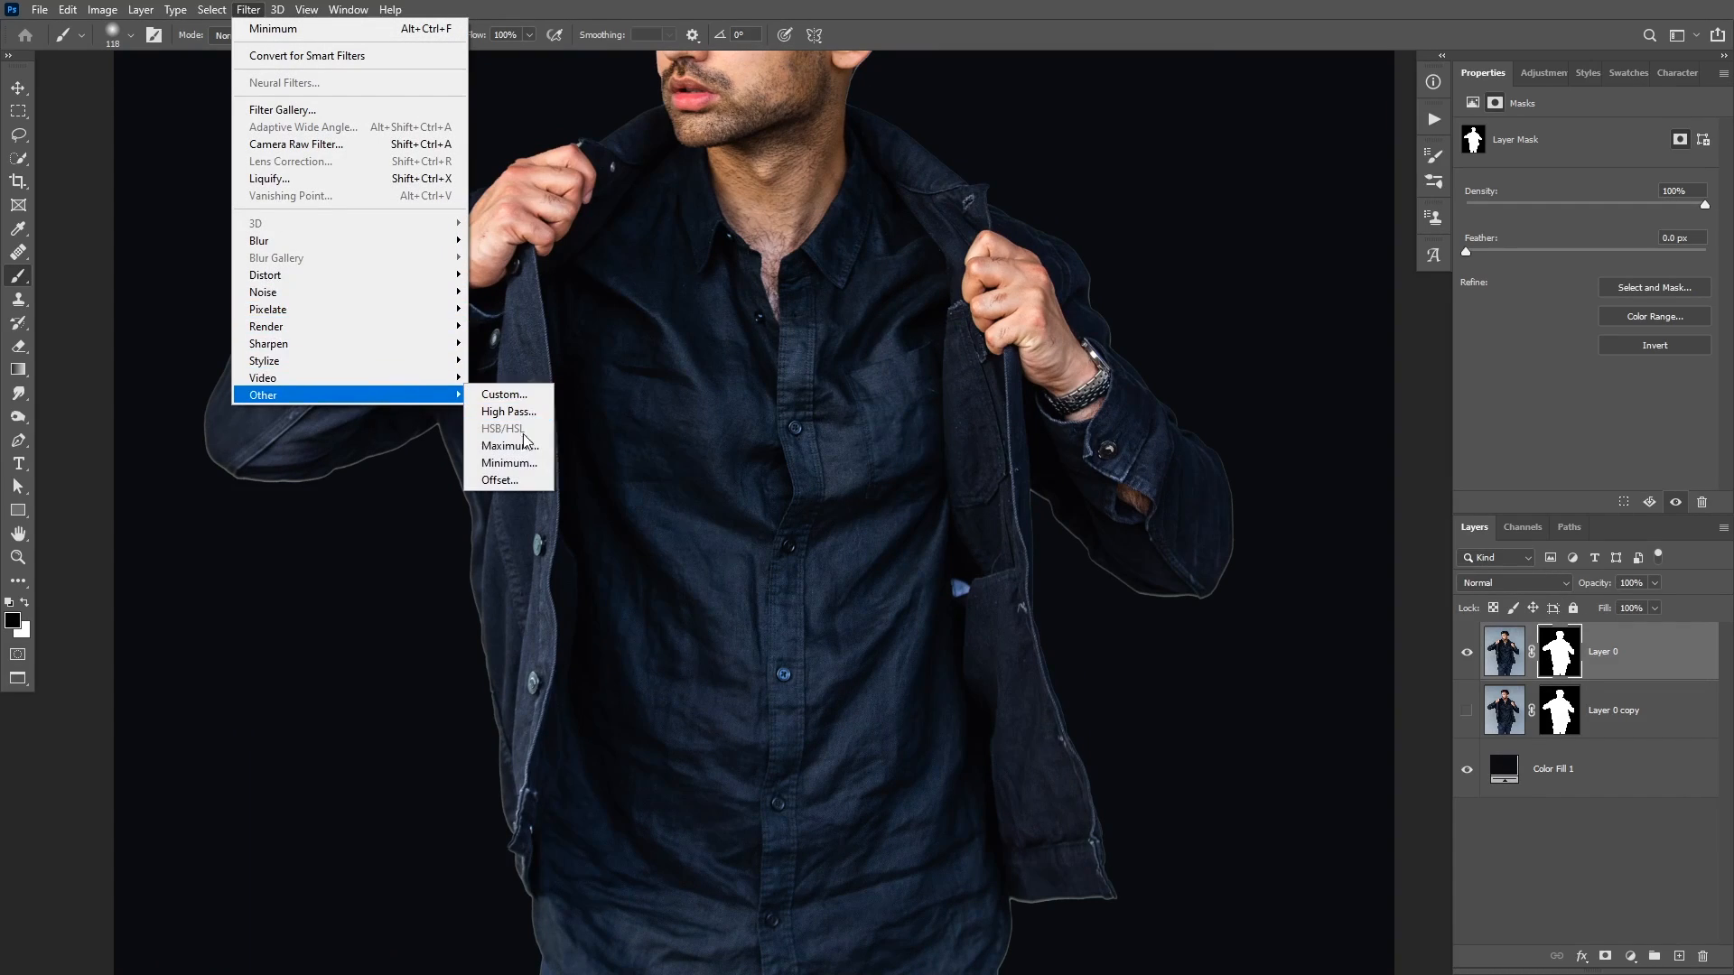
click(513, 463)
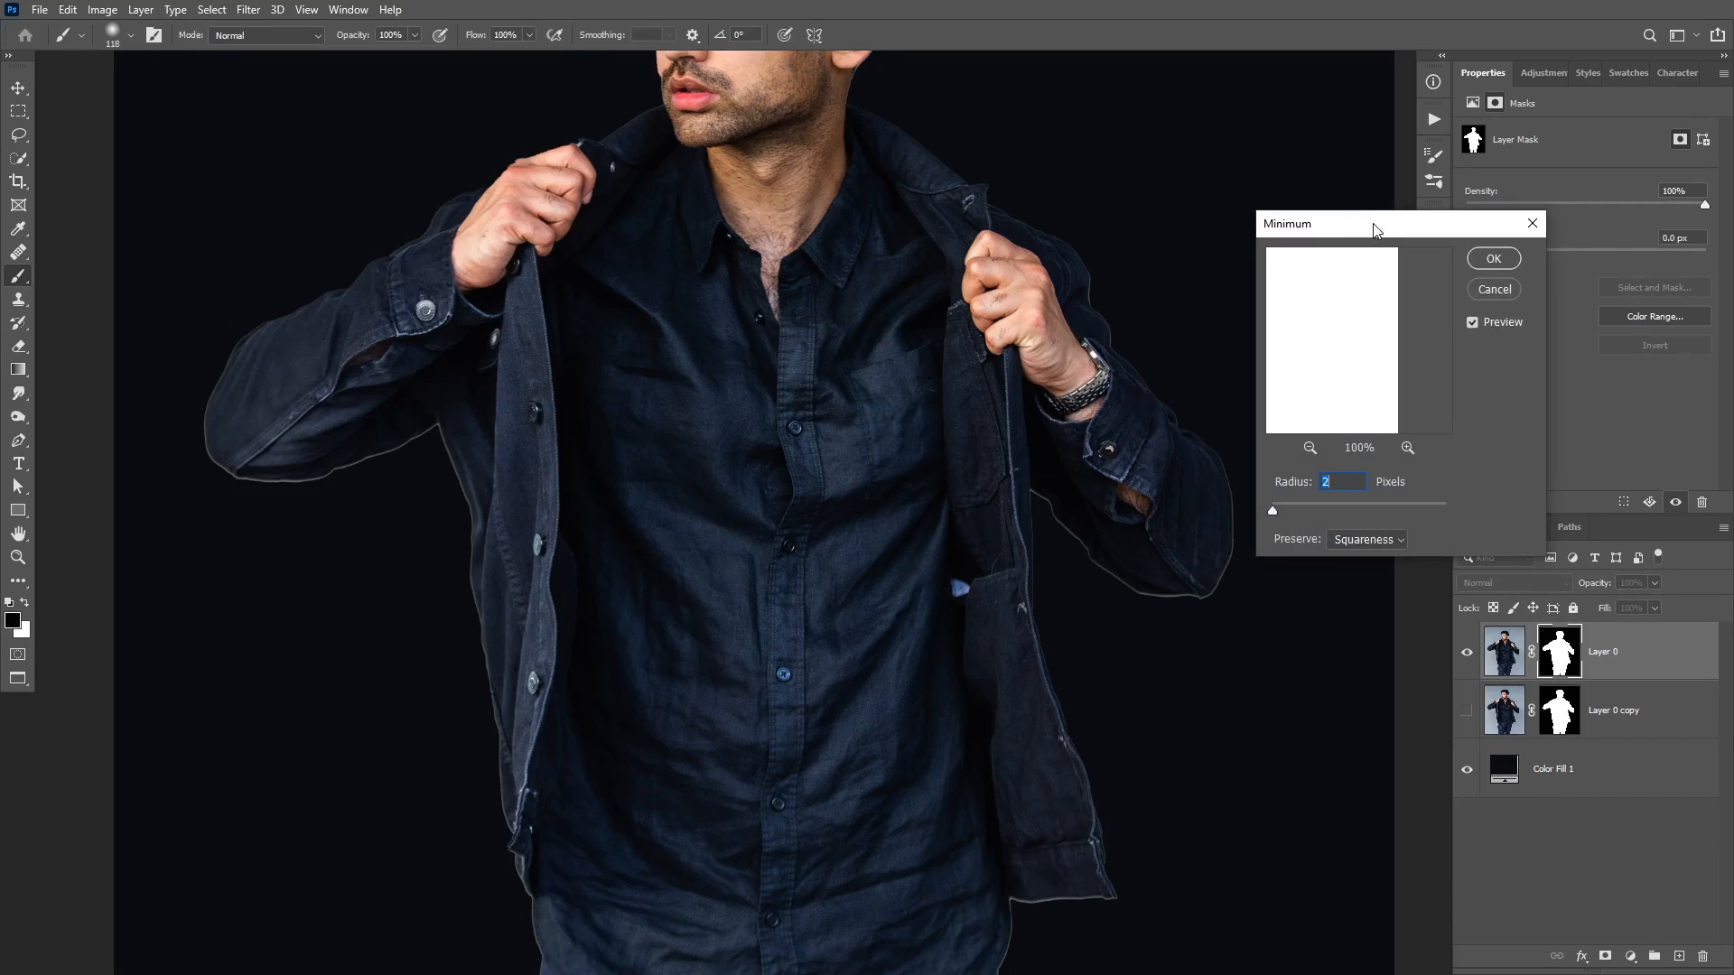
drag(1372, 226, 845, 192)
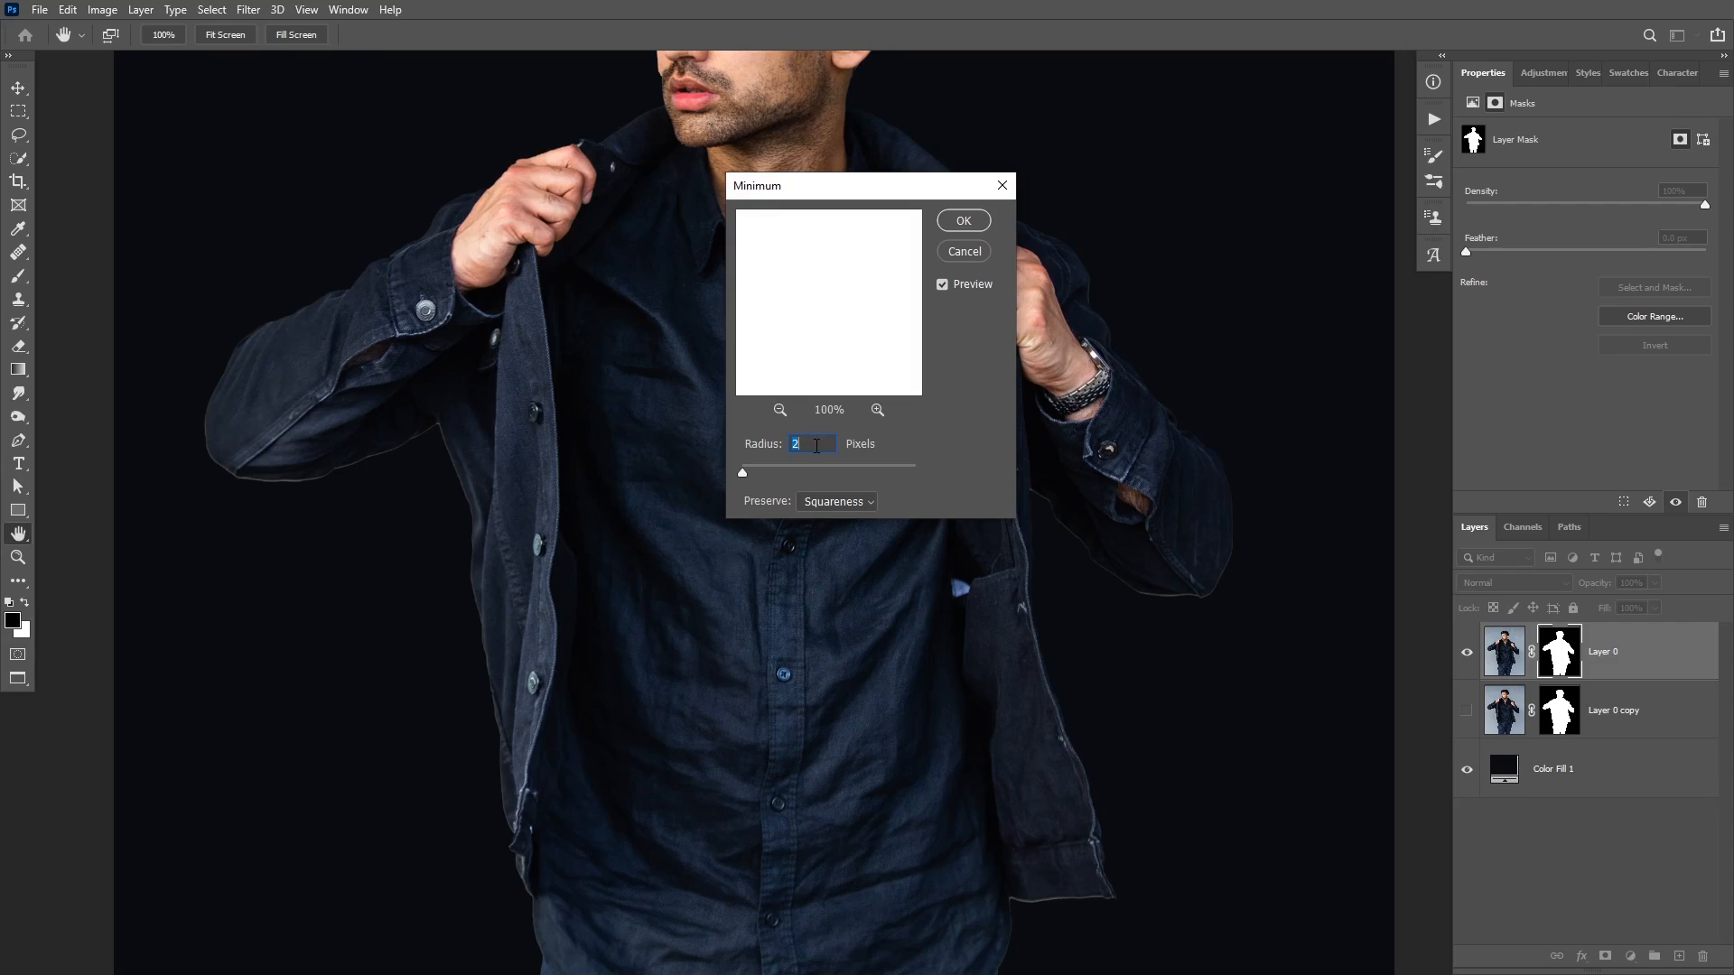
Compare the jacket edges with the filter preview off and on, and apply Minimum with a 2-pixel radius preserving Squareness
click(944, 285)
click(945, 285)
drag(873, 190, 1357, 279)
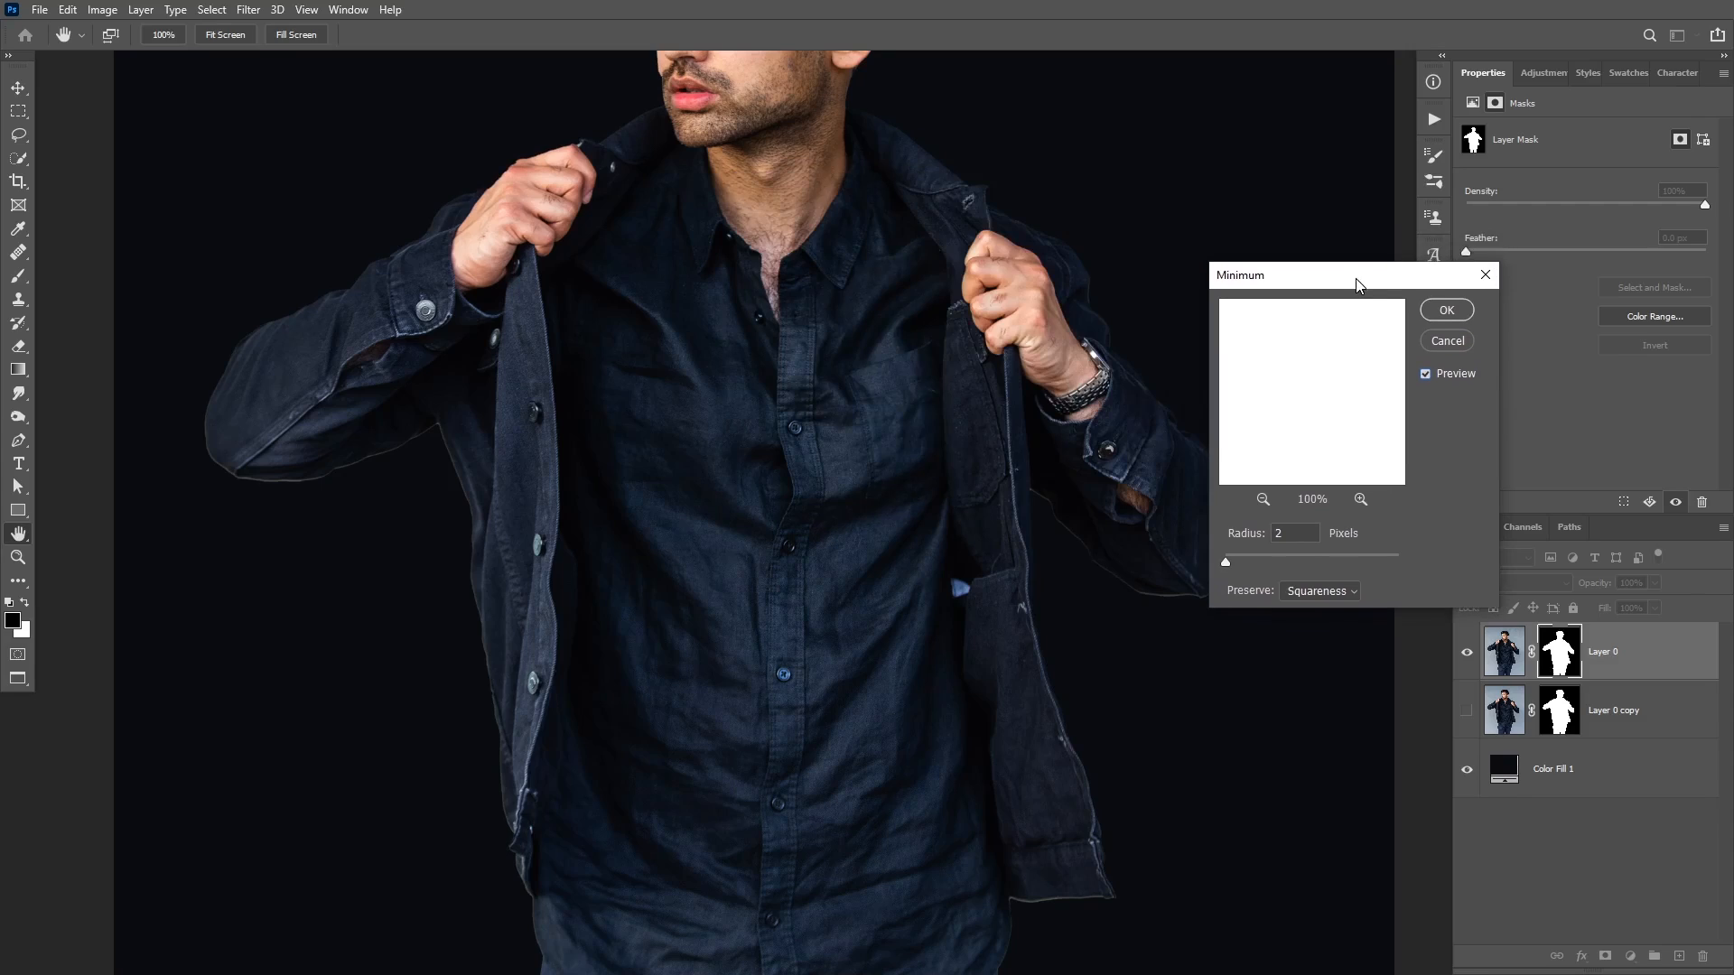
click(1427, 375)
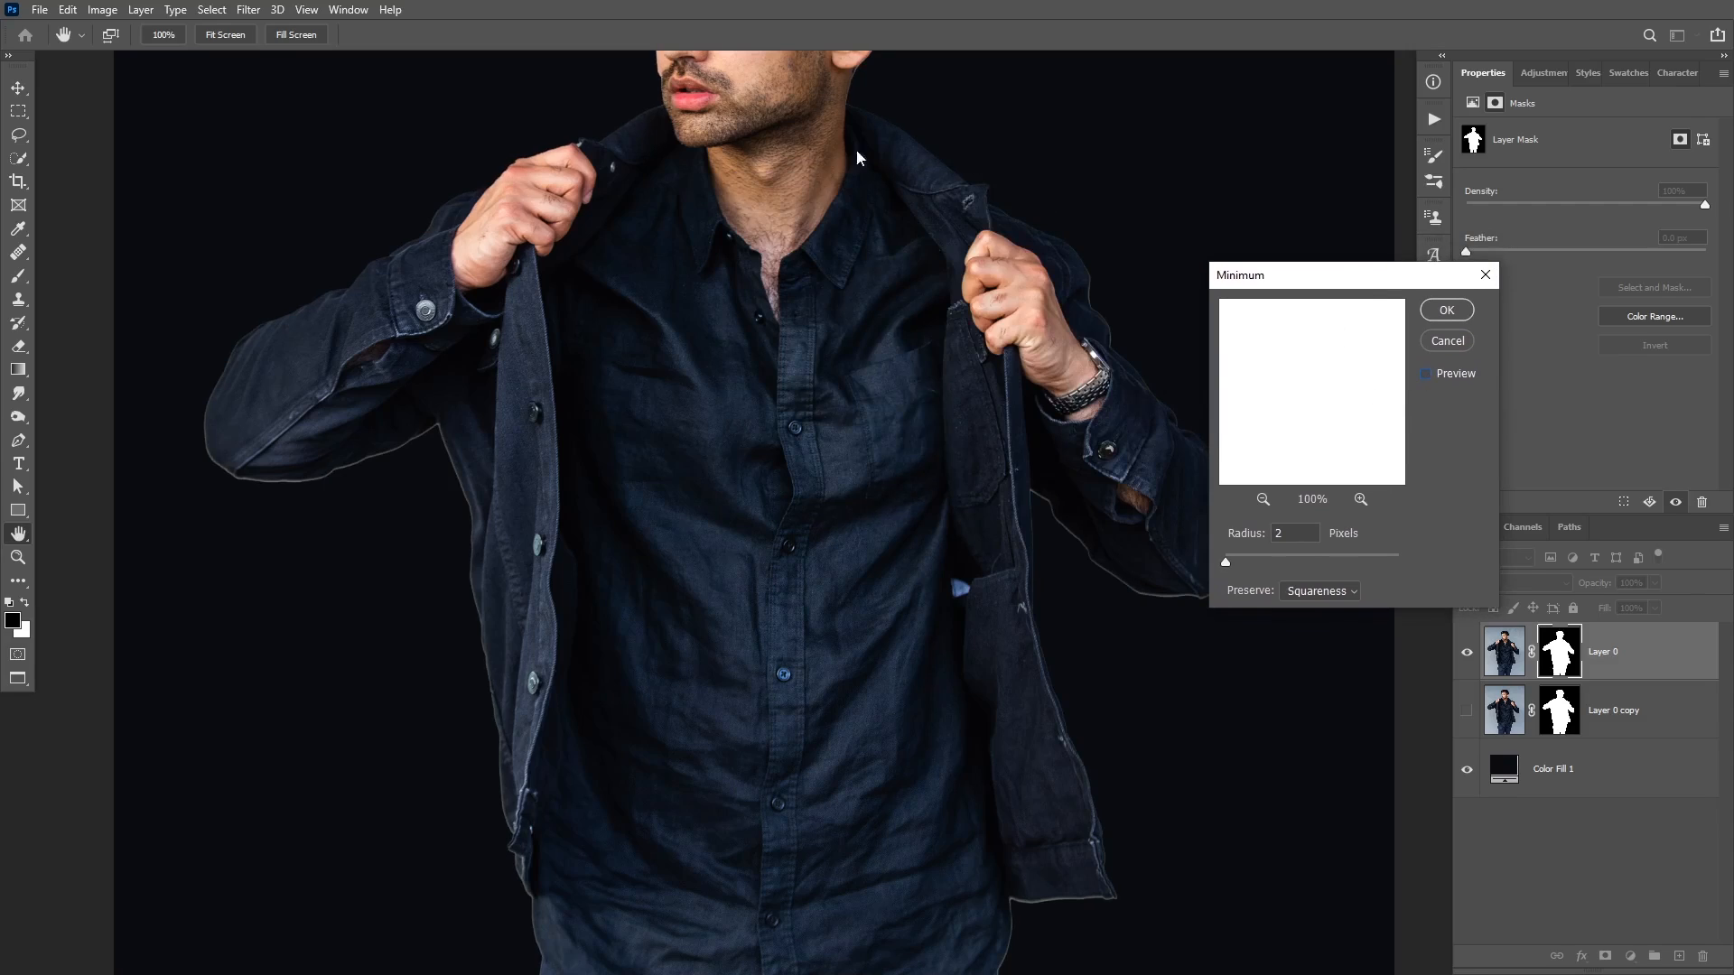
click(1431, 375)
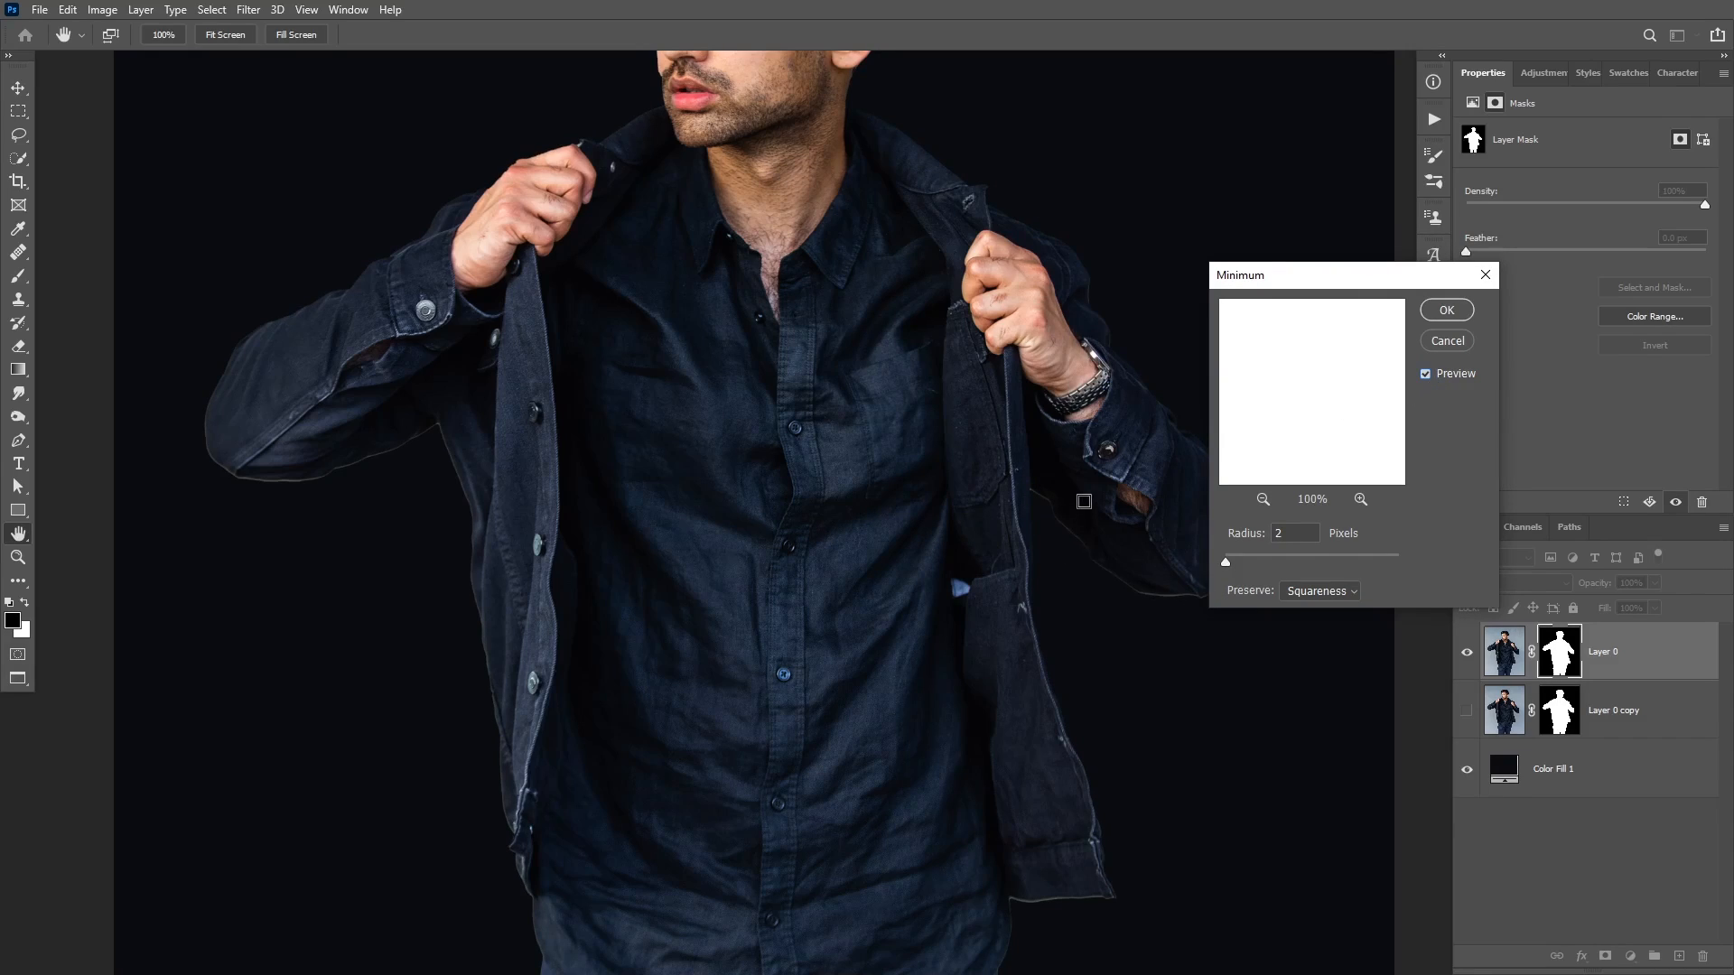
drag(1330, 277, 1366, 168)
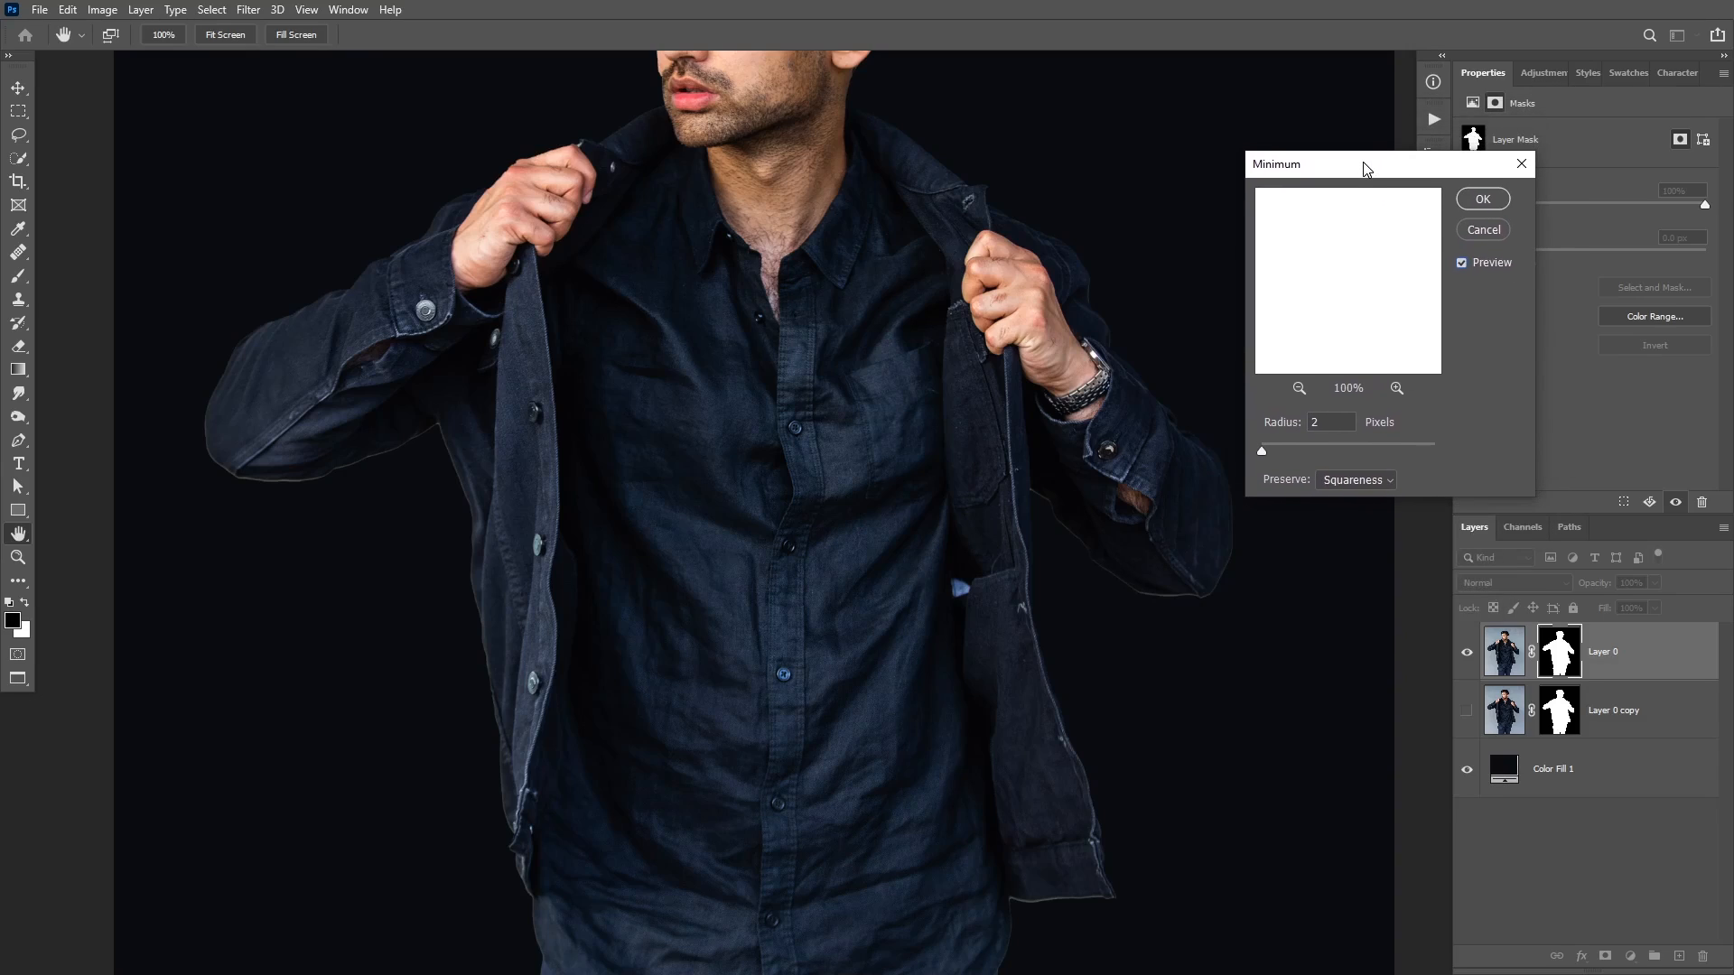
click(1482, 199)
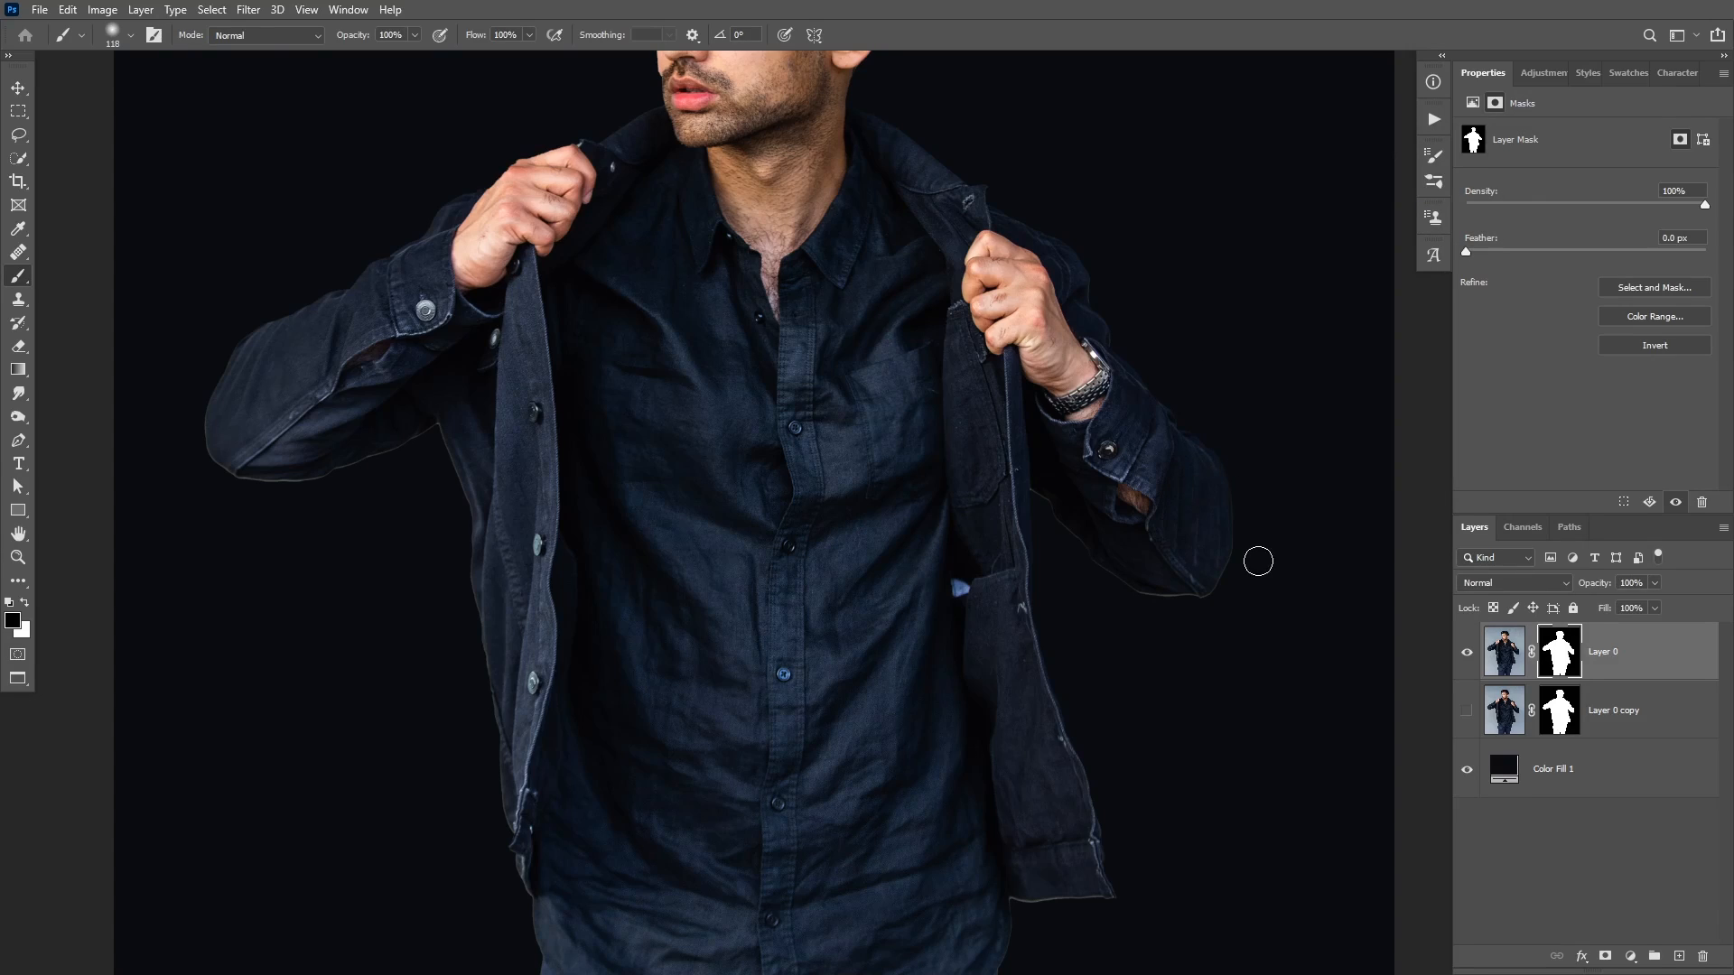
Lasso the fringe around the elbow and underside of the watch-arm sleeve, and add the jacket hem below it to the selection
key(l)
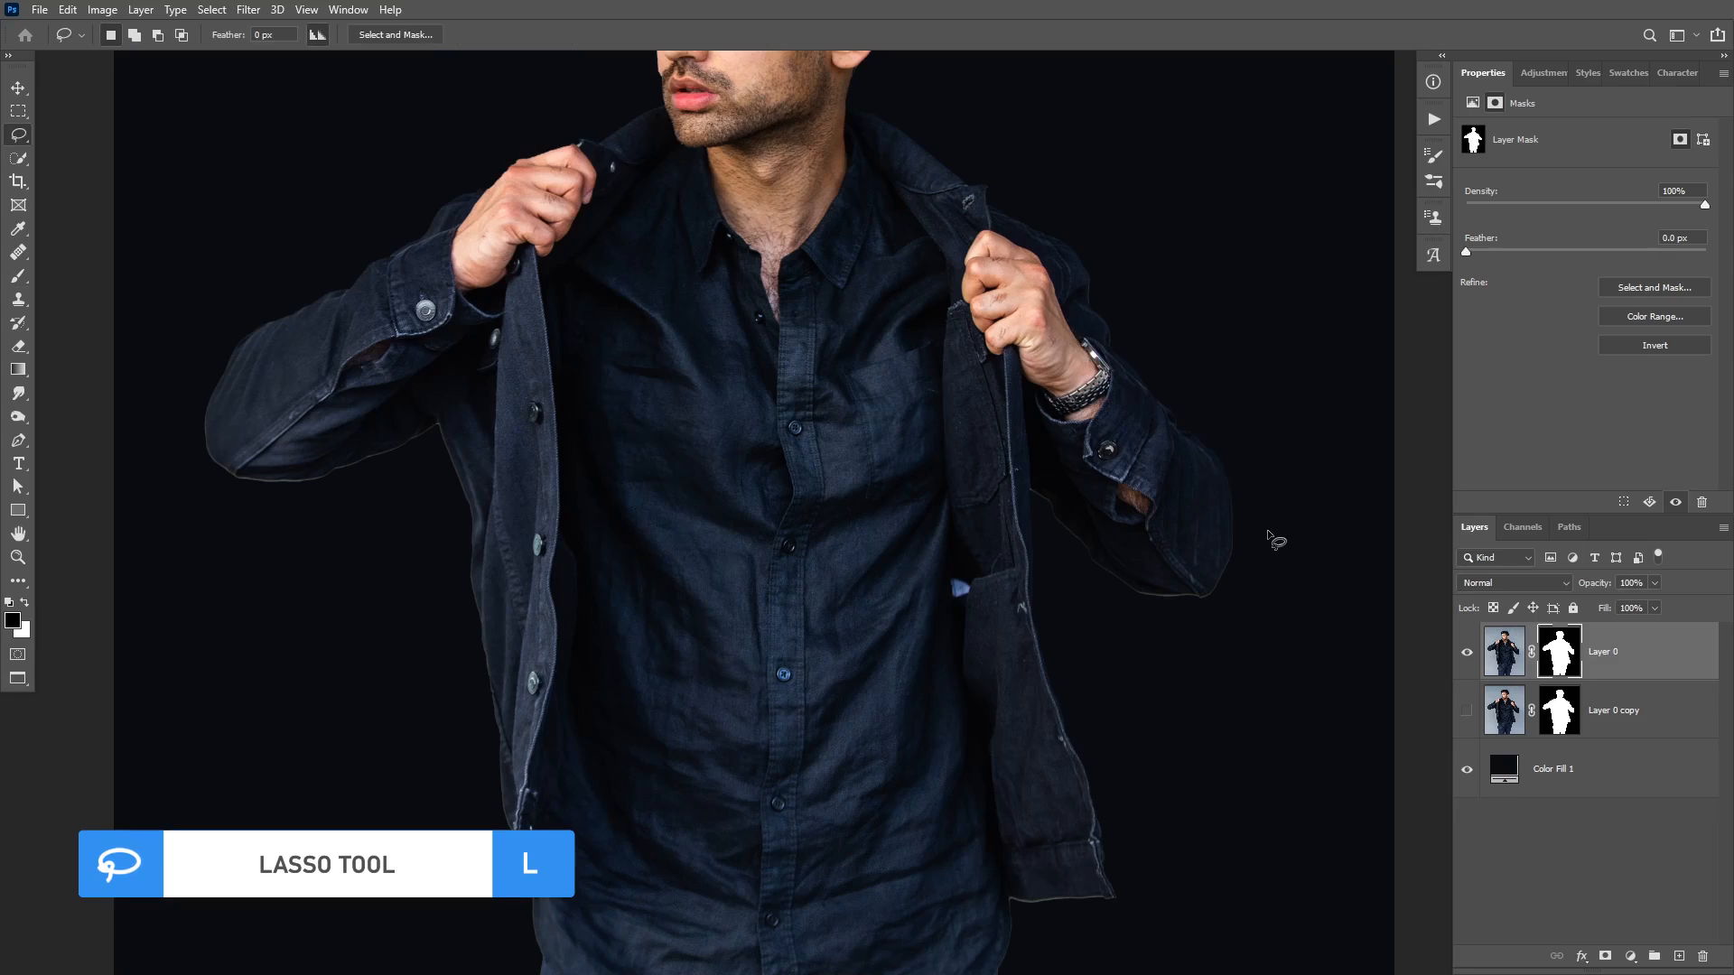
mouse_move(1258, 429)
mouse_down()
mouse_move(1202, 560)
mouse_move(1149, 565)
mouse_move(1034, 477)
mouse_move(1030, 498)
mouse_move(1097, 610)
mouse_move(1260, 559)
mouse_move(1269, 454)
mouse_up()
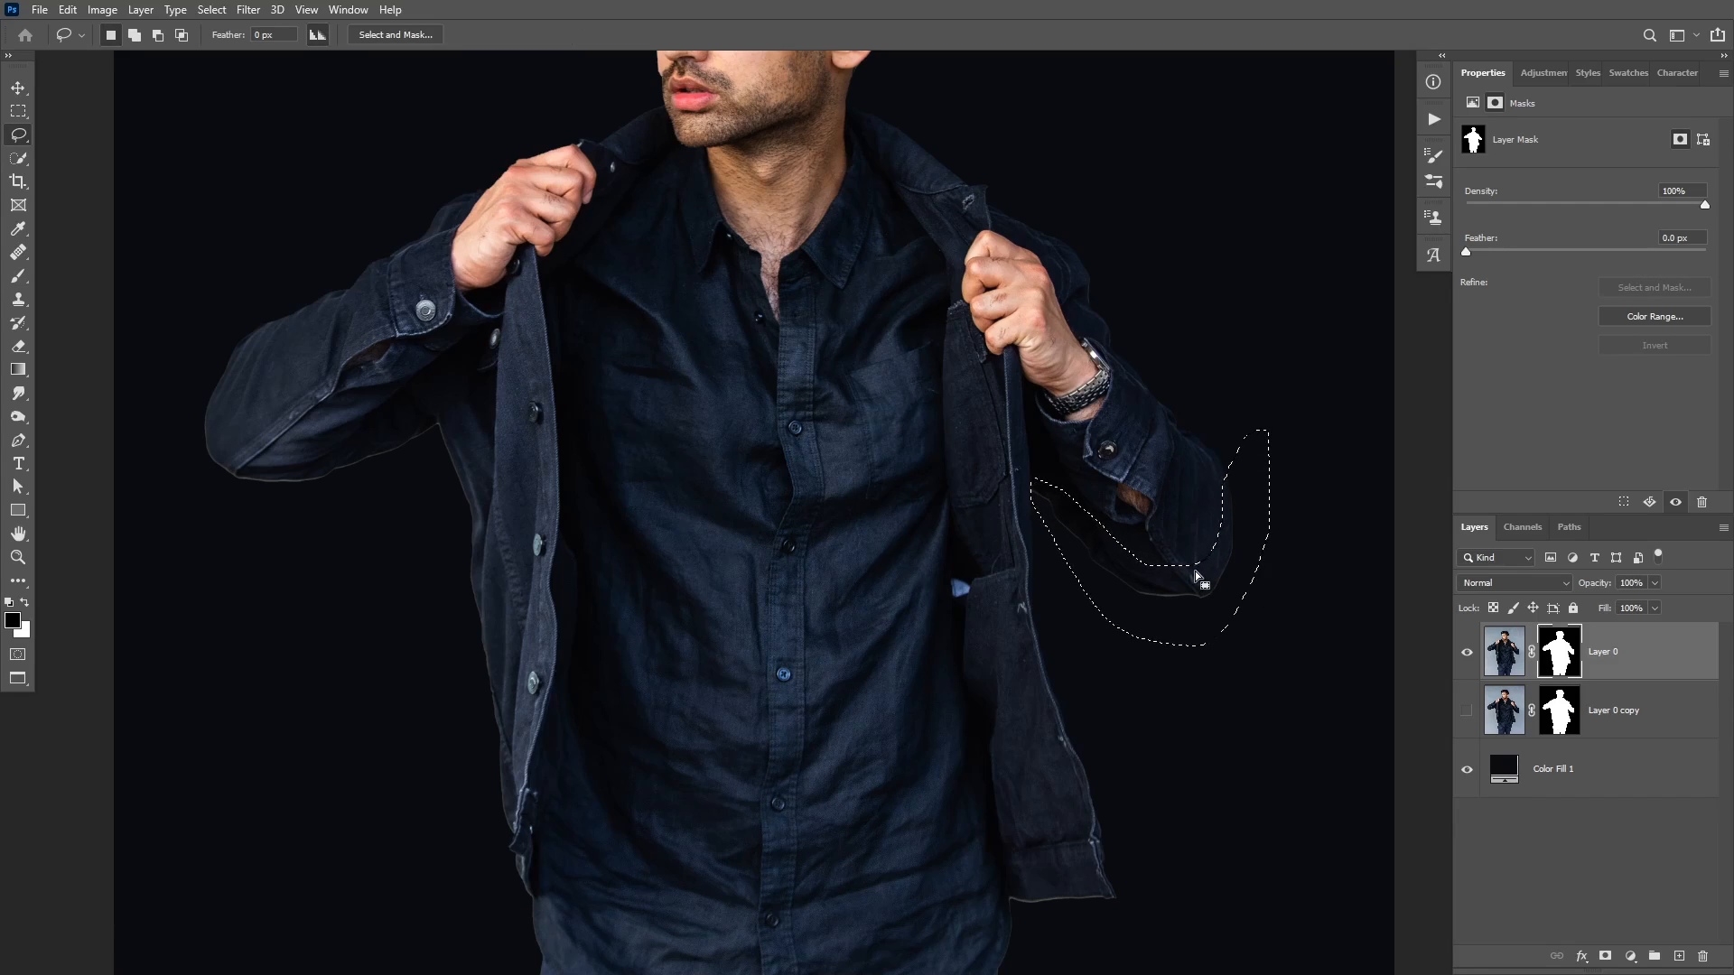
mouse_move(982, 650)
mouse_down()
mouse_move(985, 262)
mouse_move(993, 349)
mouse_up()
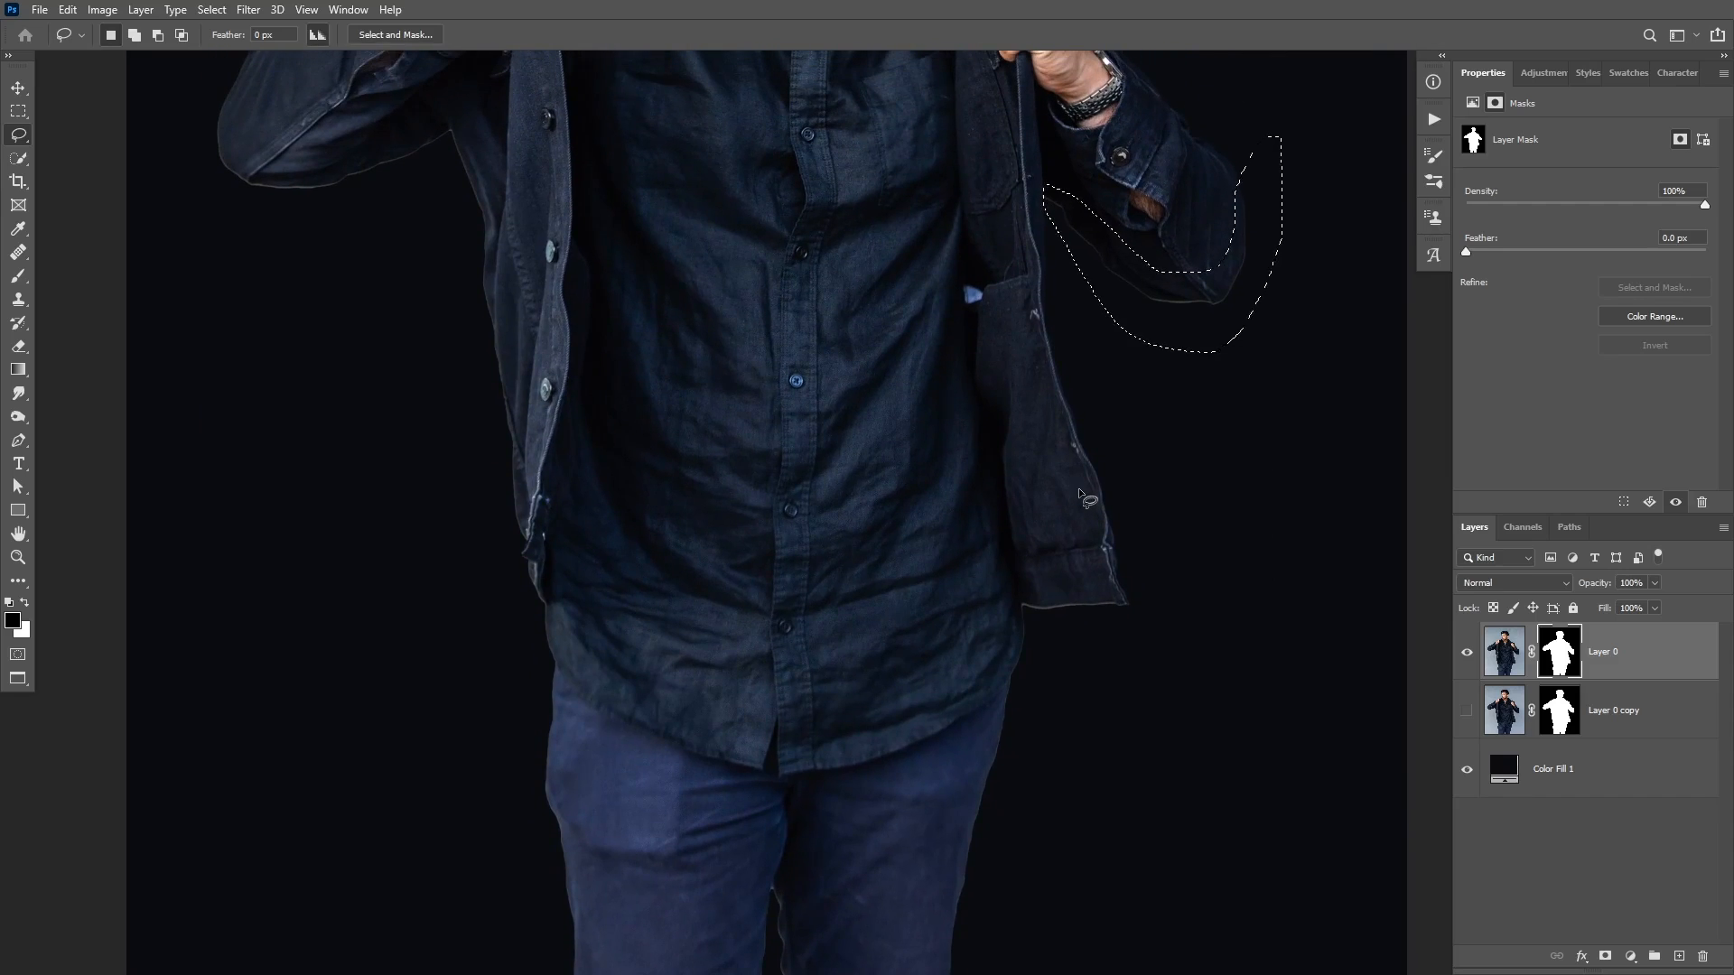
key(shift)
mouse_move(1157, 610)
mouse_down()
mouse_move(1128, 590)
mouse_move(1020, 586)
mouse_move(1002, 600)
mouse_move(1006, 653)
mouse_move(1075, 683)
mouse_move(1165, 613)
mouse_up()
key(space)
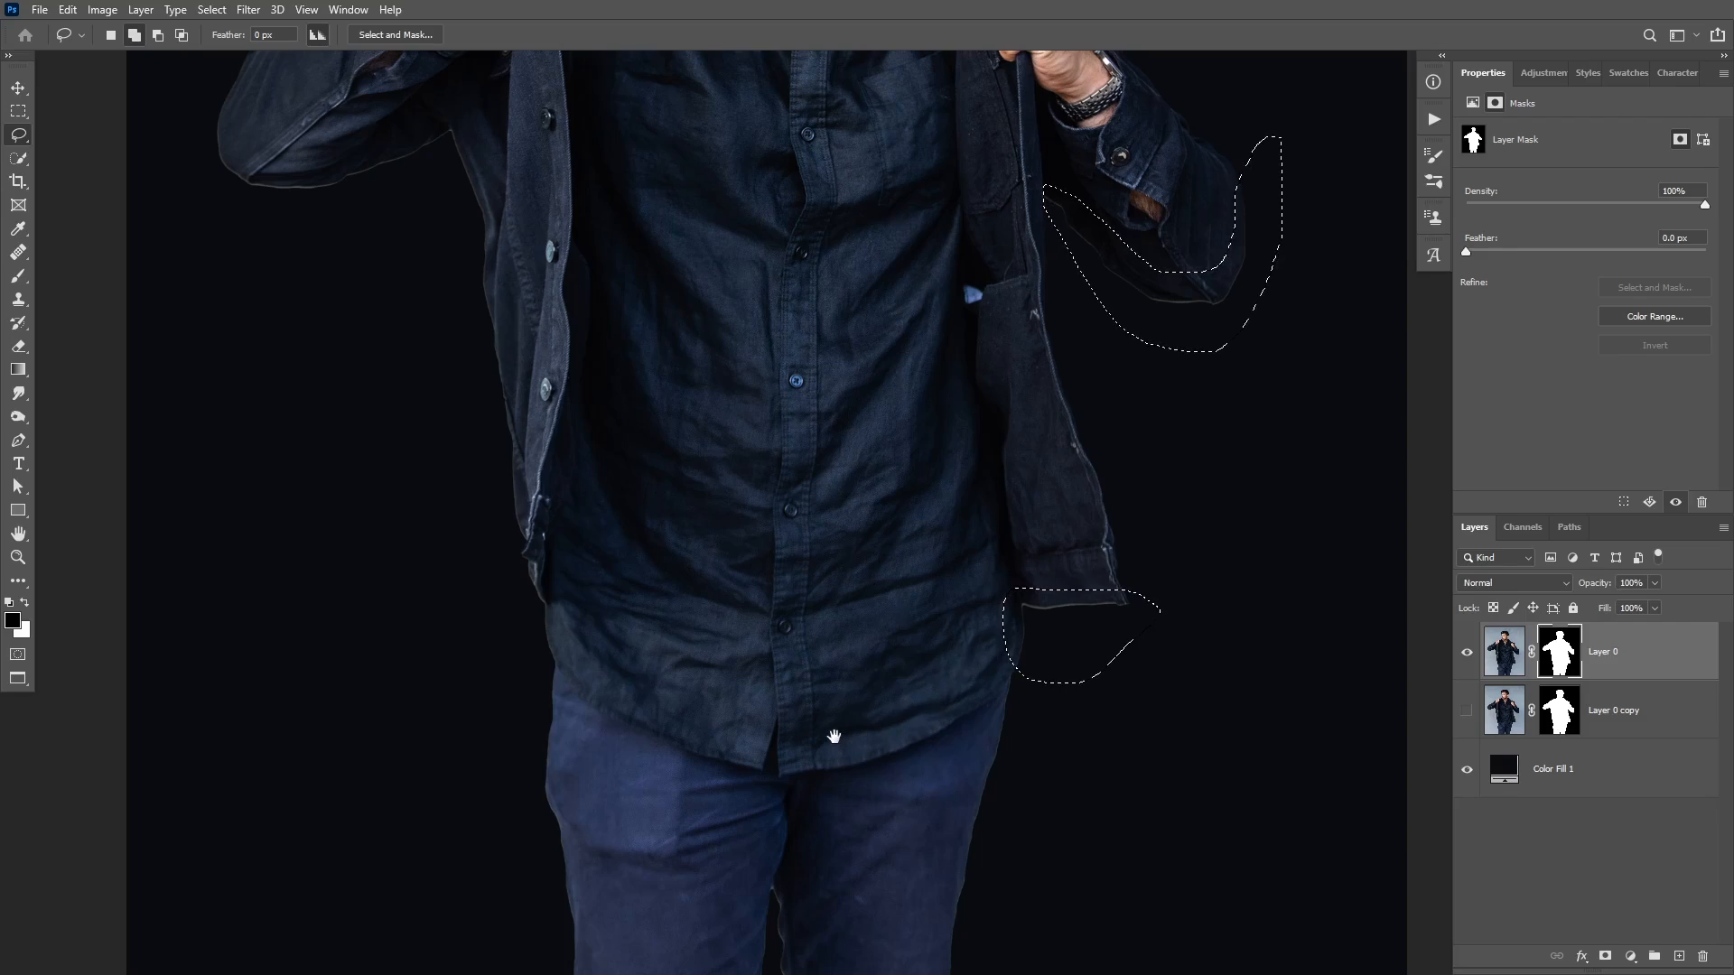
Add the gap between the legs and the opposite sleeve's underside with its jacket edge down to the hem to the lasso selection
drag(833, 755, 839, 513)
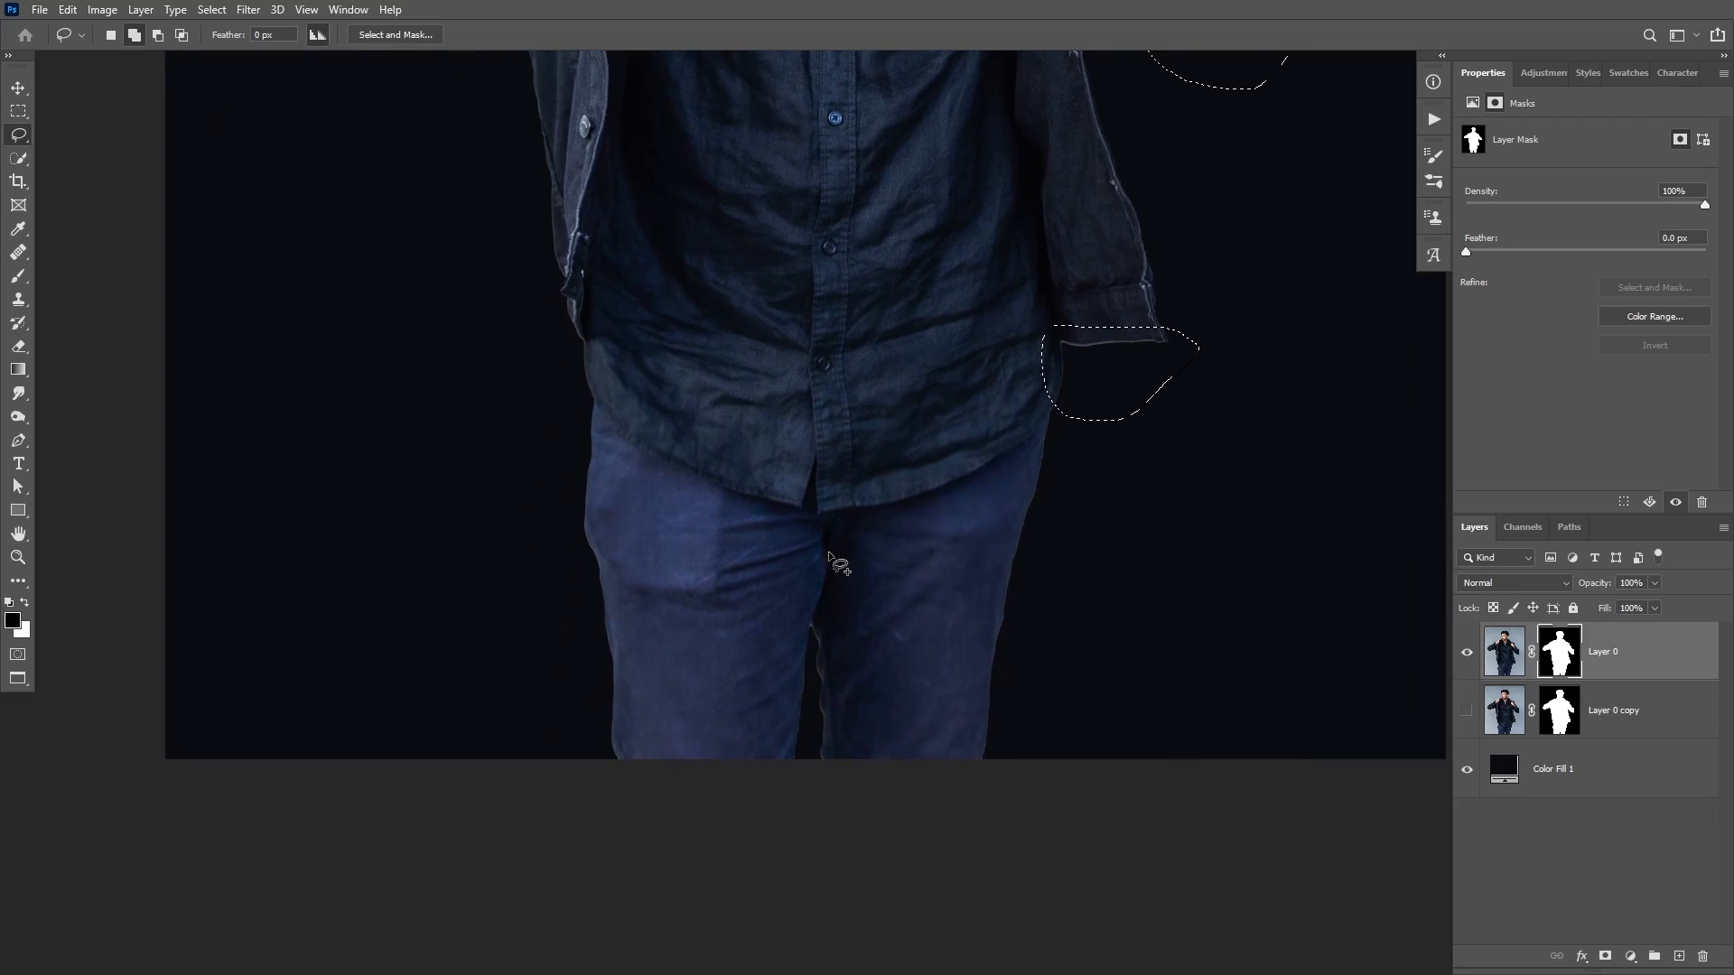
mouse_move(809, 605)
mouse_down()
mouse_move(842, 729)
mouse_move(834, 773)
mouse_move(811, 784)
mouse_move(783, 784)
mouse_move(780, 763)
mouse_move(809, 606)
mouse_up()
drag(587, 402, 782, 889)
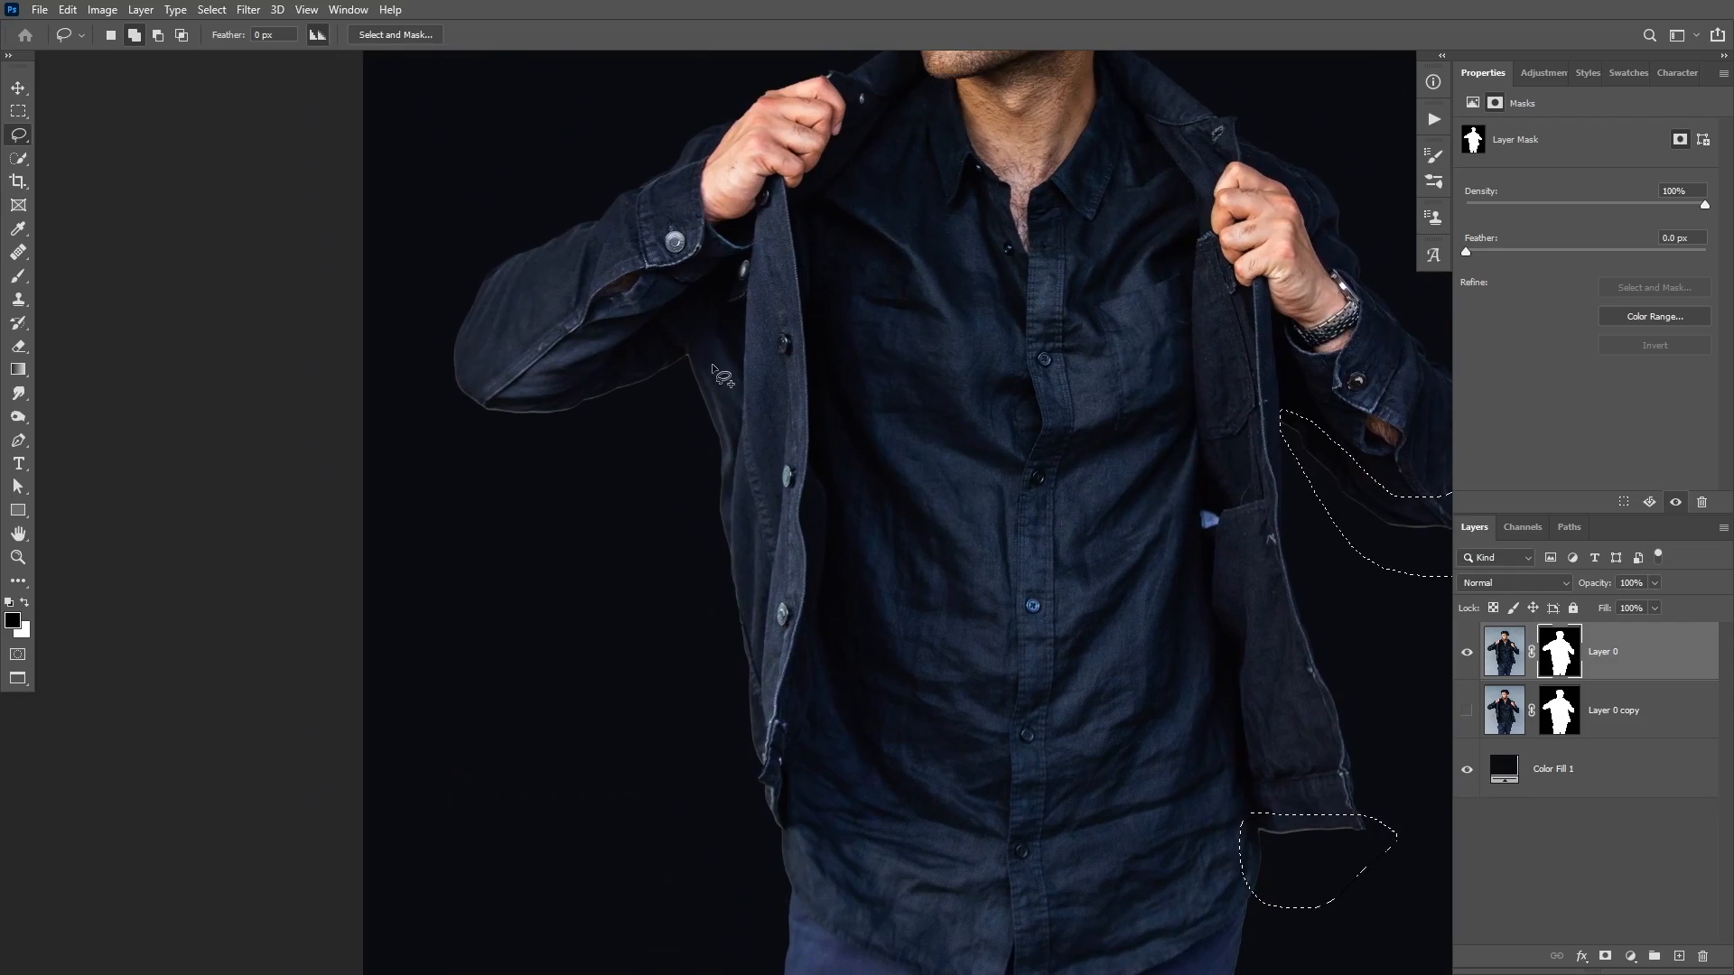
mouse_move(712, 363)
mouse_down()
mouse_move(506, 372)
mouse_move(454, 338)
mouse_move(434, 343)
mouse_move(427, 394)
mouse_move(540, 512)
mouse_move(760, 852)
mouse_move(807, 797)
mouse_move(737, 537)
mouse_move(716, 365)
mouse_up()
Reapply the last Minimum filter to the Layer 0 mask inside the lassoed sleeve and jacket areas
mouse_move(1070, 551)
mouse_down()
mouse_move(759, 506)
mouse_move(804, 504)
mouse_up()
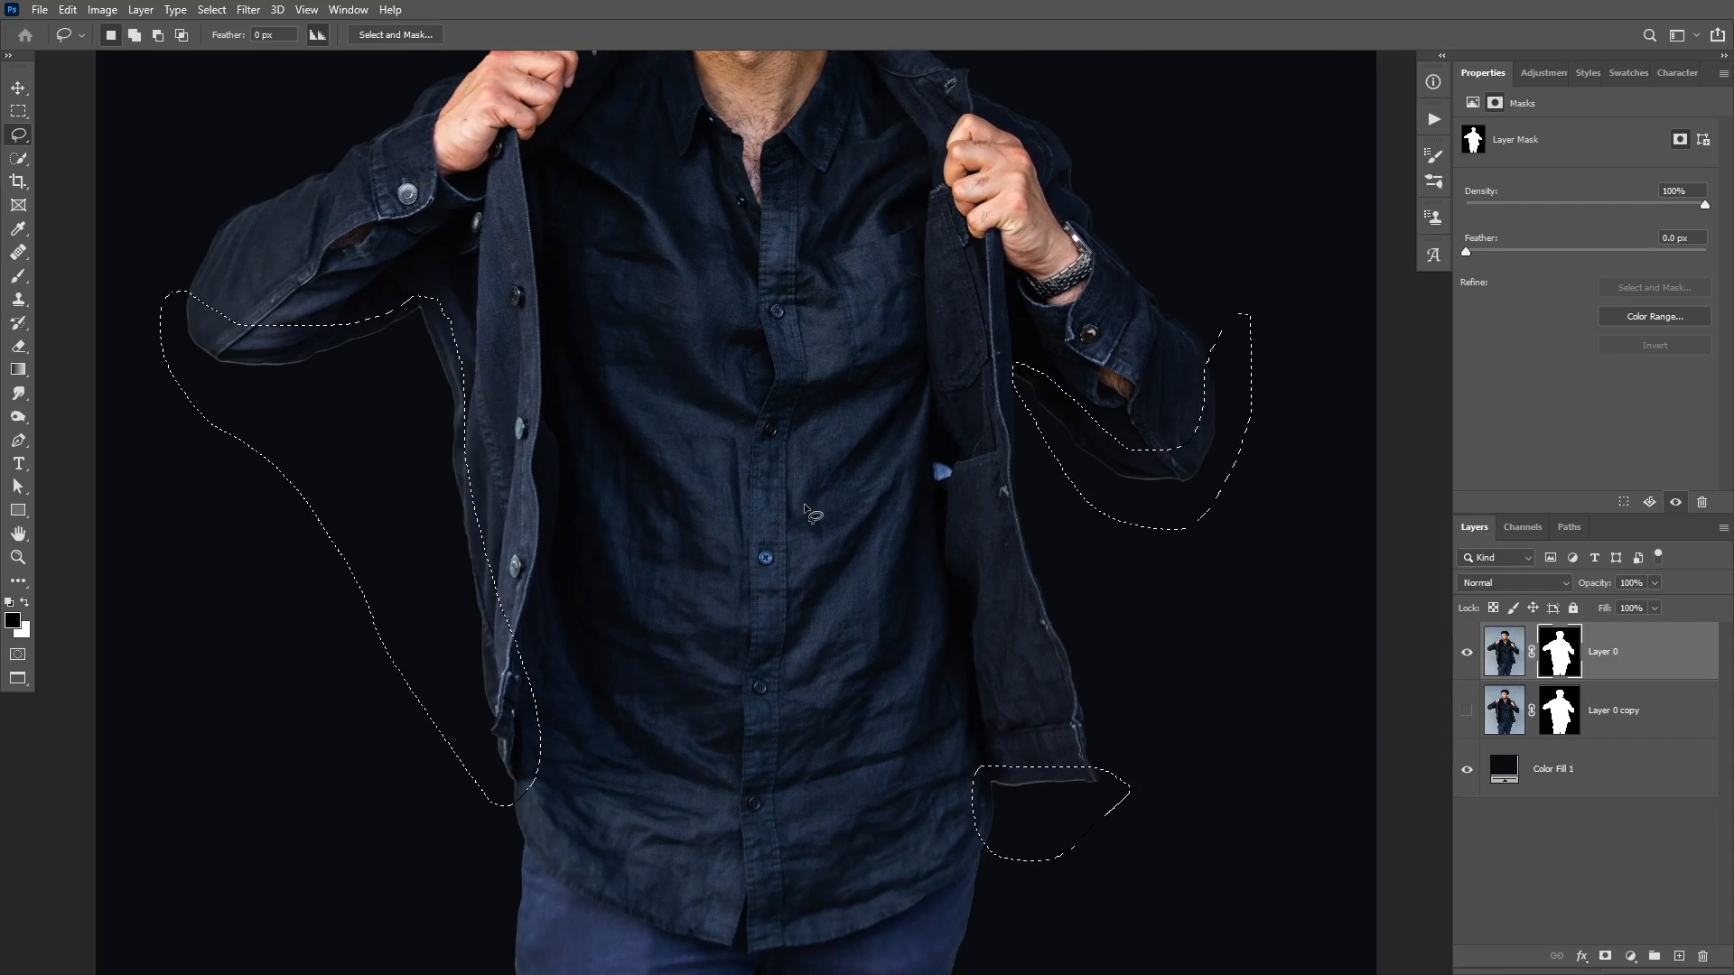
click(246, 11)
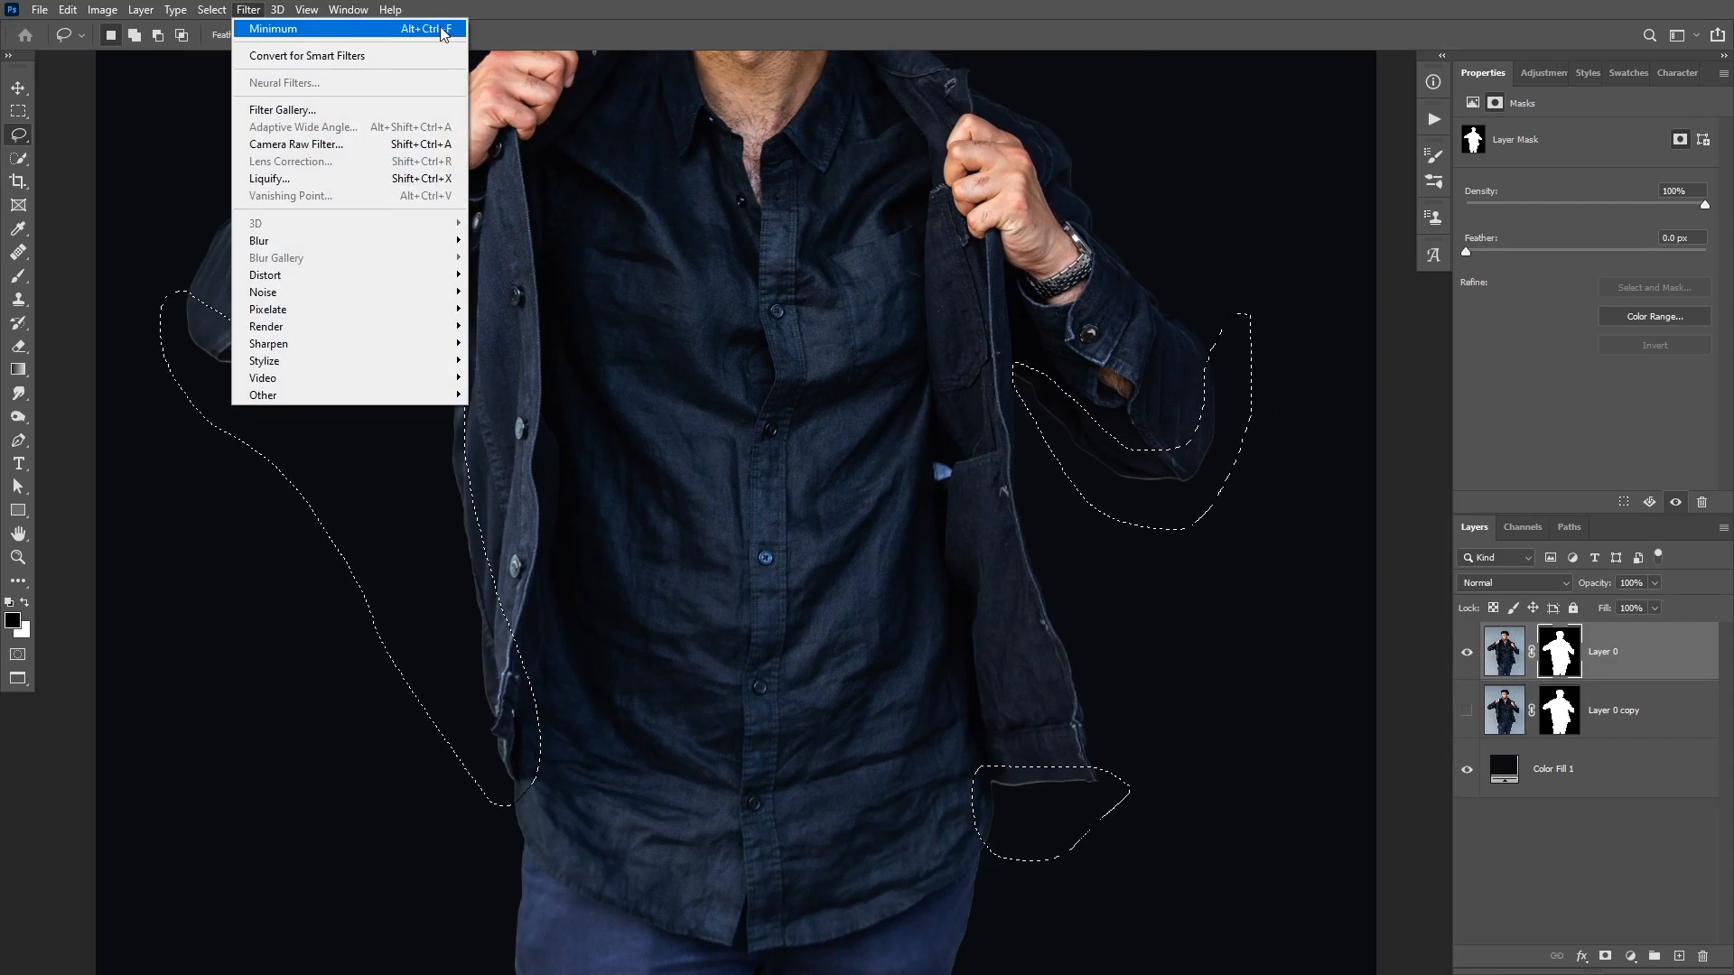
key(ctrl+alt+f)
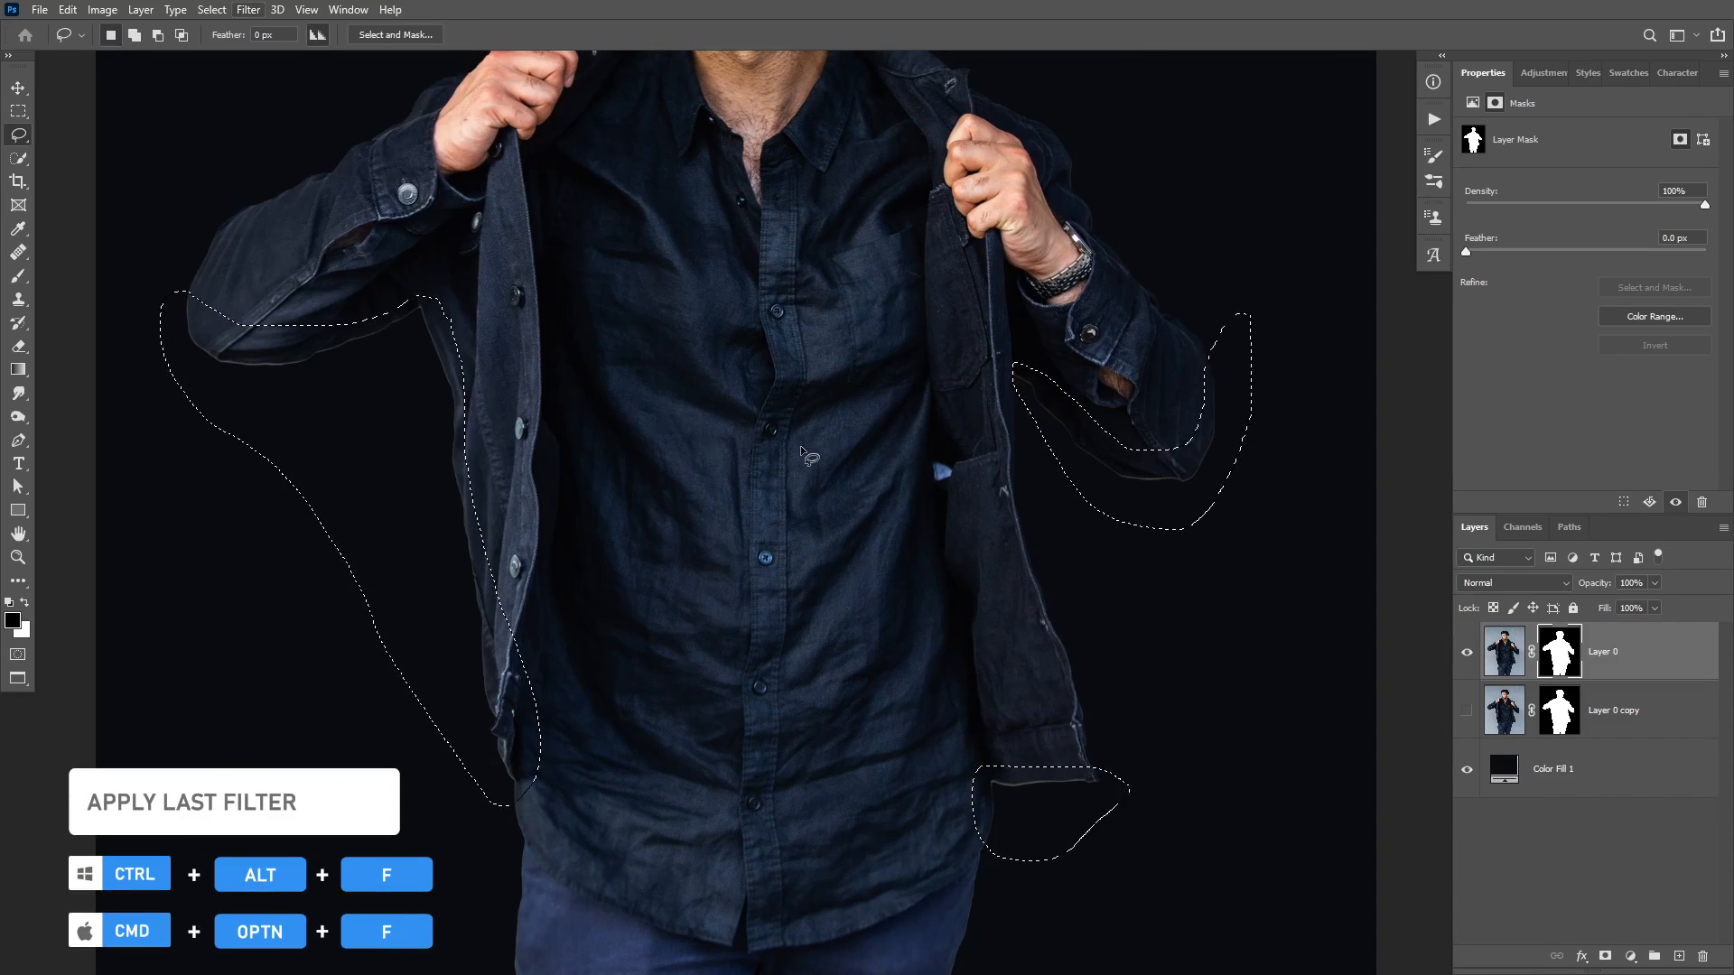
Clear the lasso selection around the sleeves, jacket edges and leg gap
scroll(800, 446, down, 4)
scroll(817, 468, down, 1)
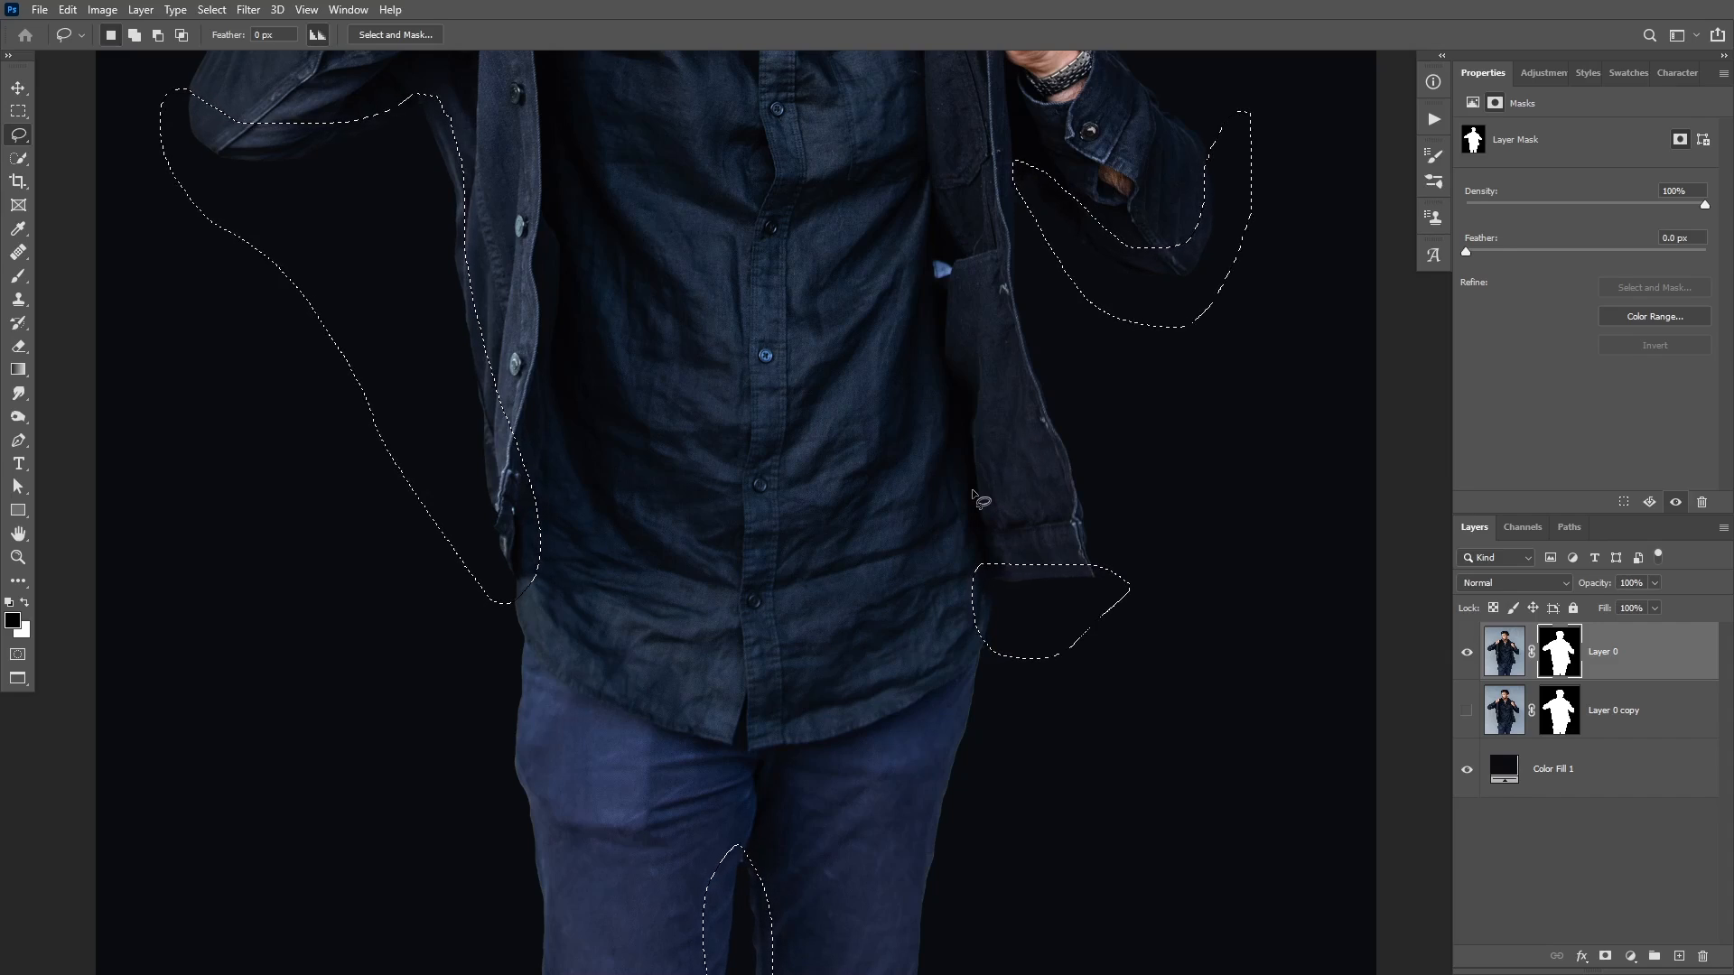
key(ctrl+d)
key(h)
scroll(928, 341, down, 2)
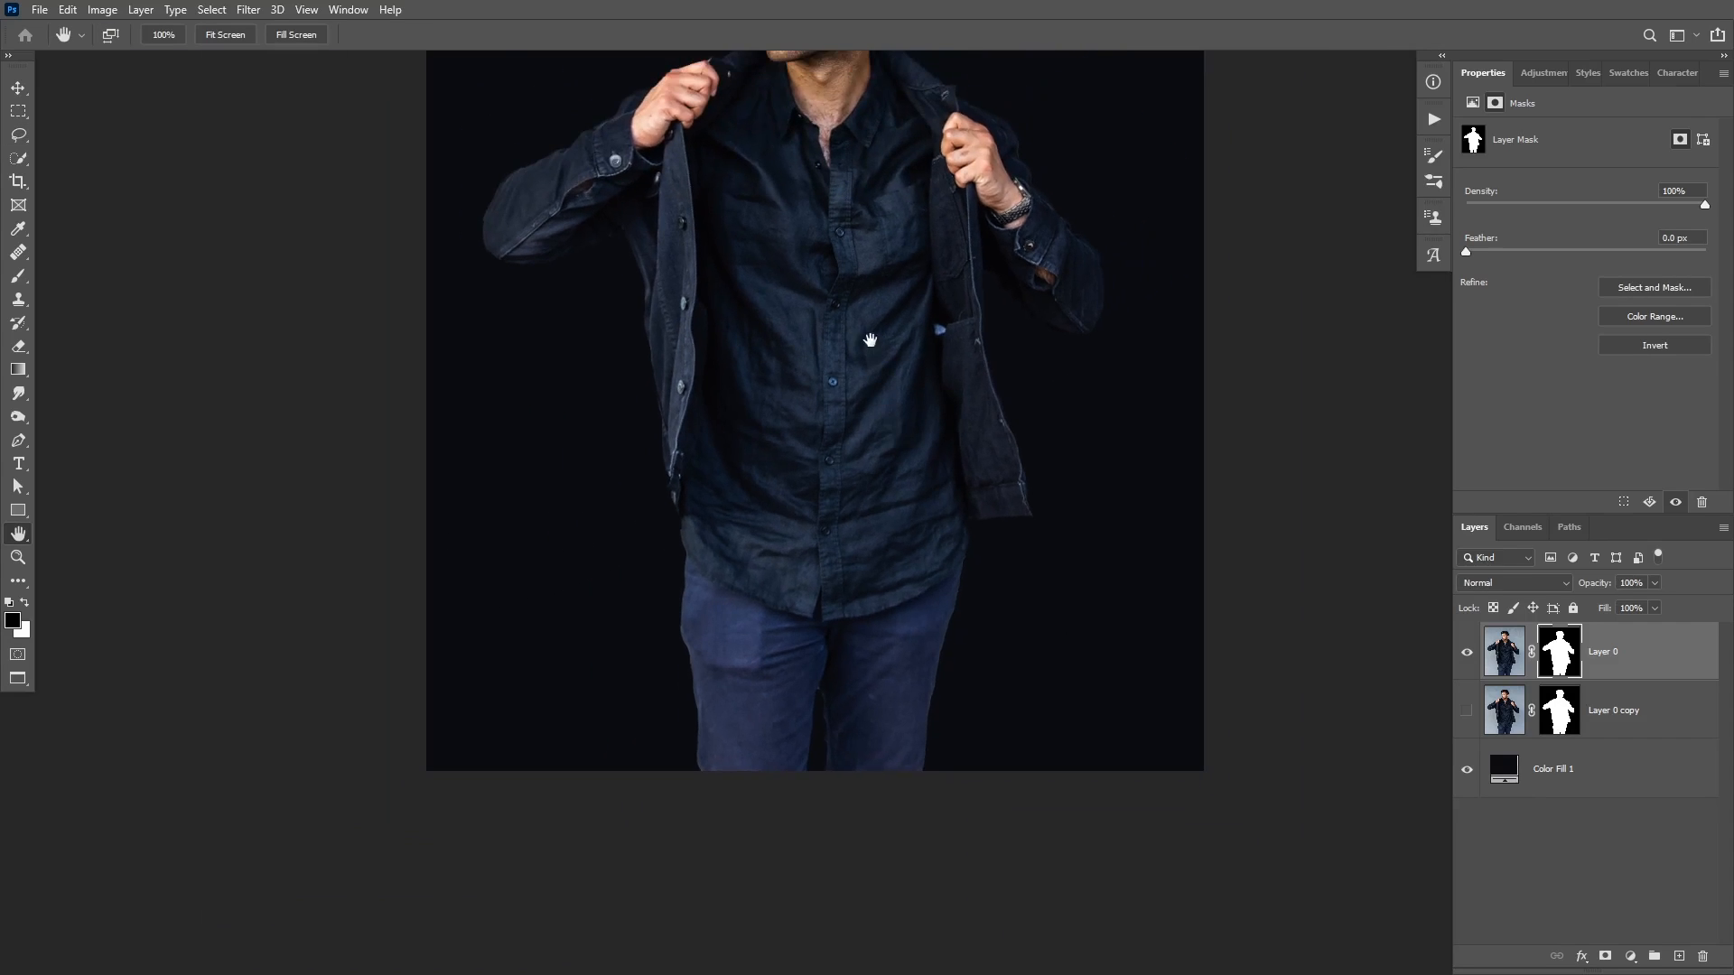
Add a new blank layer above Layer 0 and clip it to Layer 0
drag(870, 340, 888, 506)
scroll(818, 158, up, 4)
drag(893, 176, 896, 362)
scroll(910, 343, up, 3)
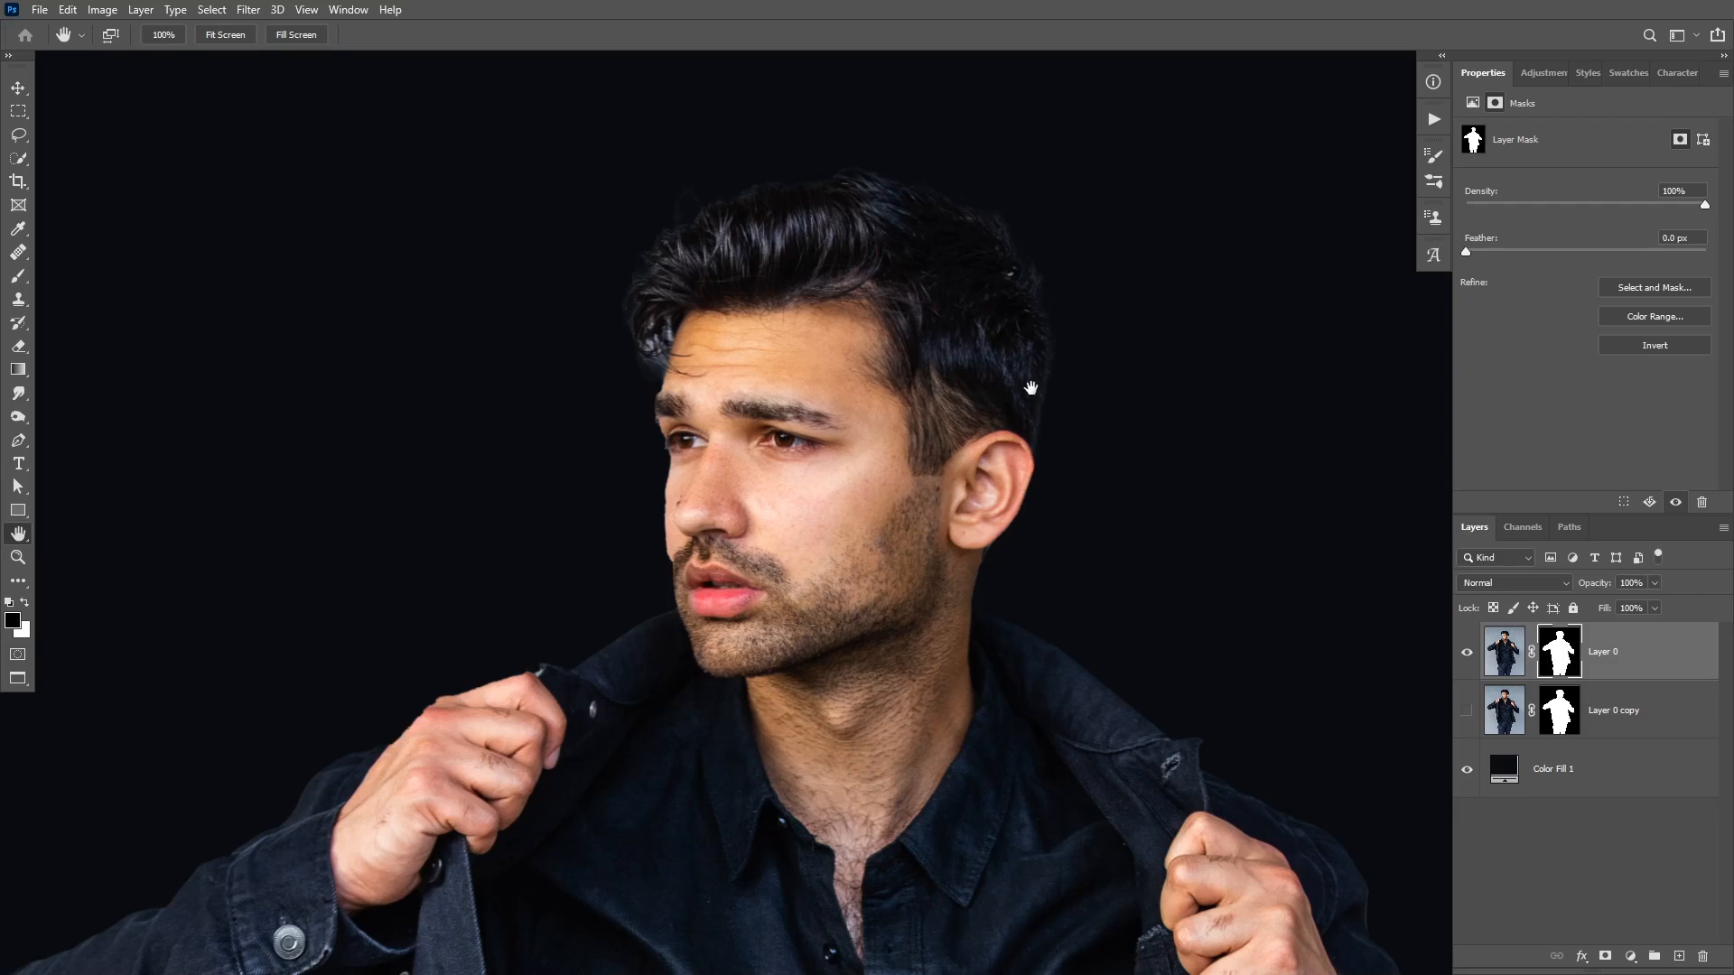
click(1679, 956)
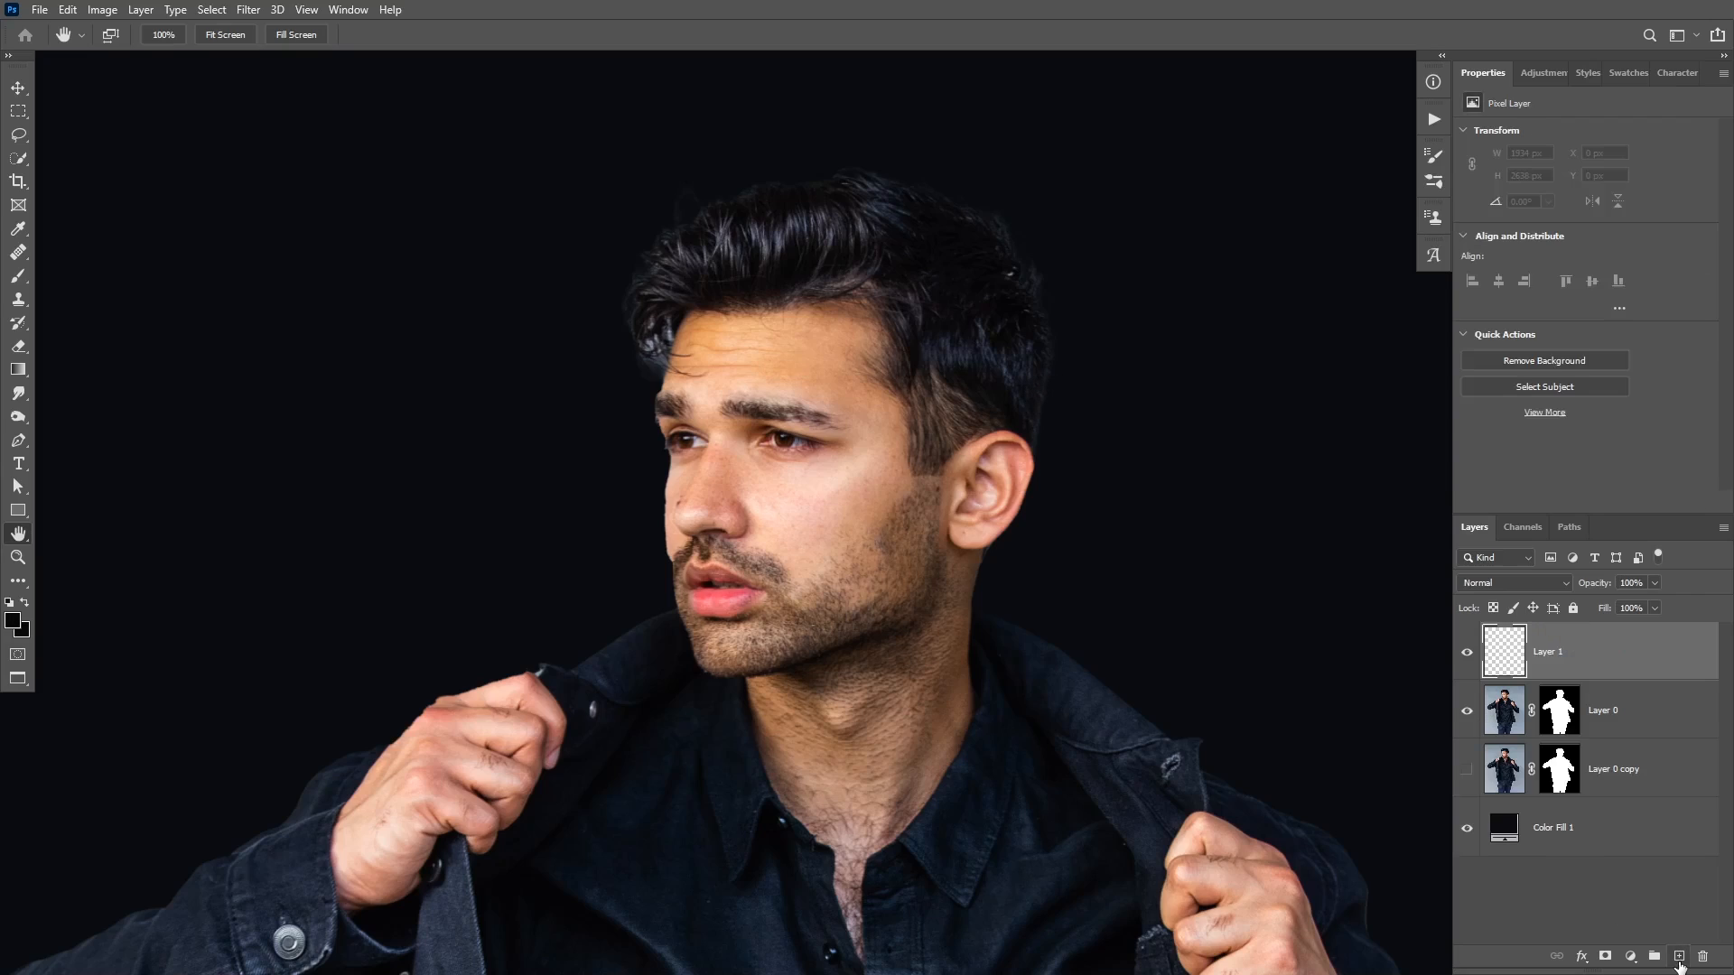
alt+click(1609, 676)
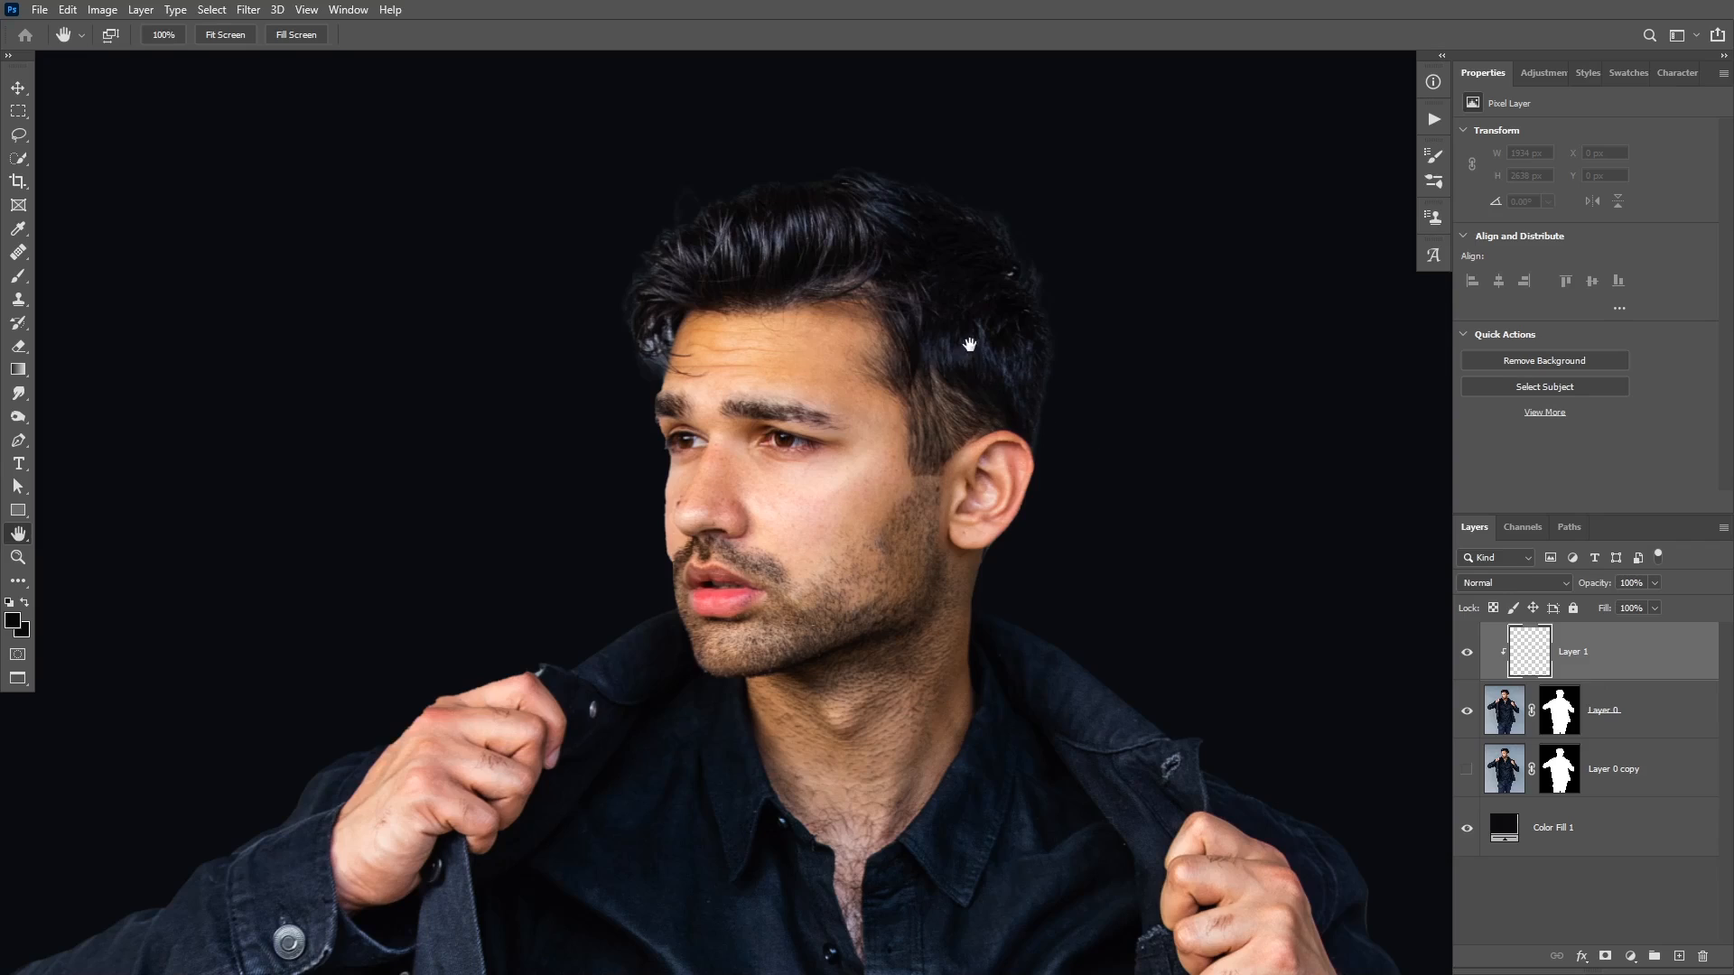
Clone Stamp dark hair over the fringe along the back of the head, from crown to above the ear, with sampling on Current & Below
key(s)
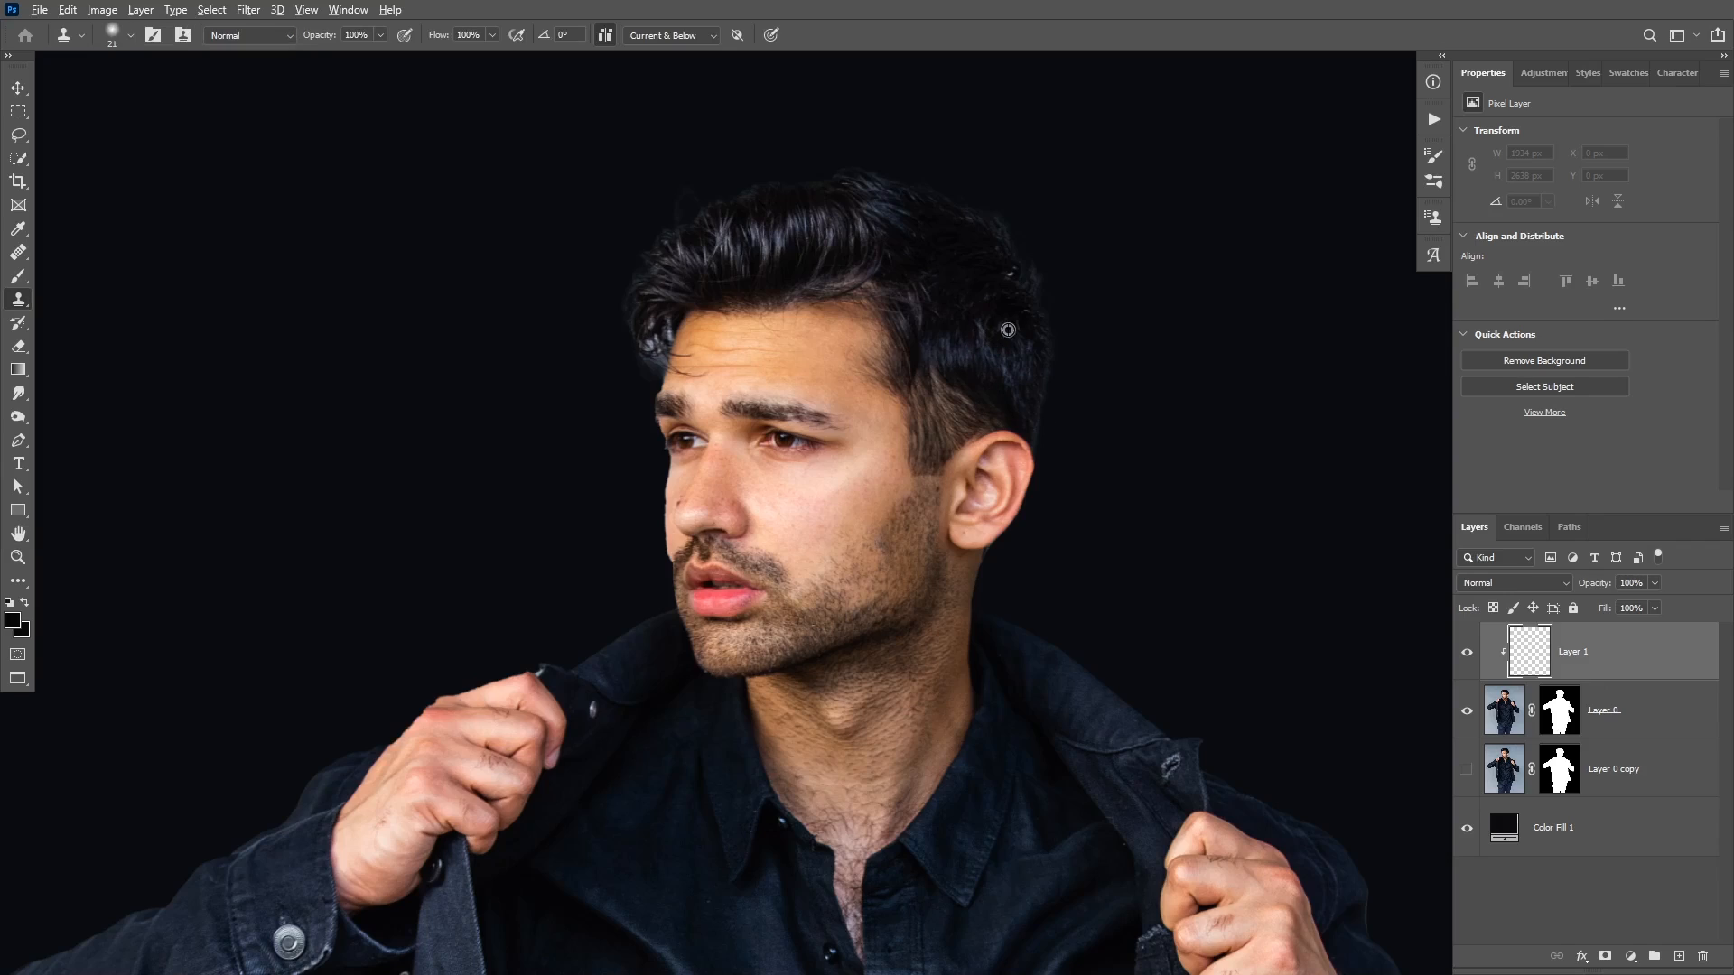
drag(1007, 331, 1034, 343)
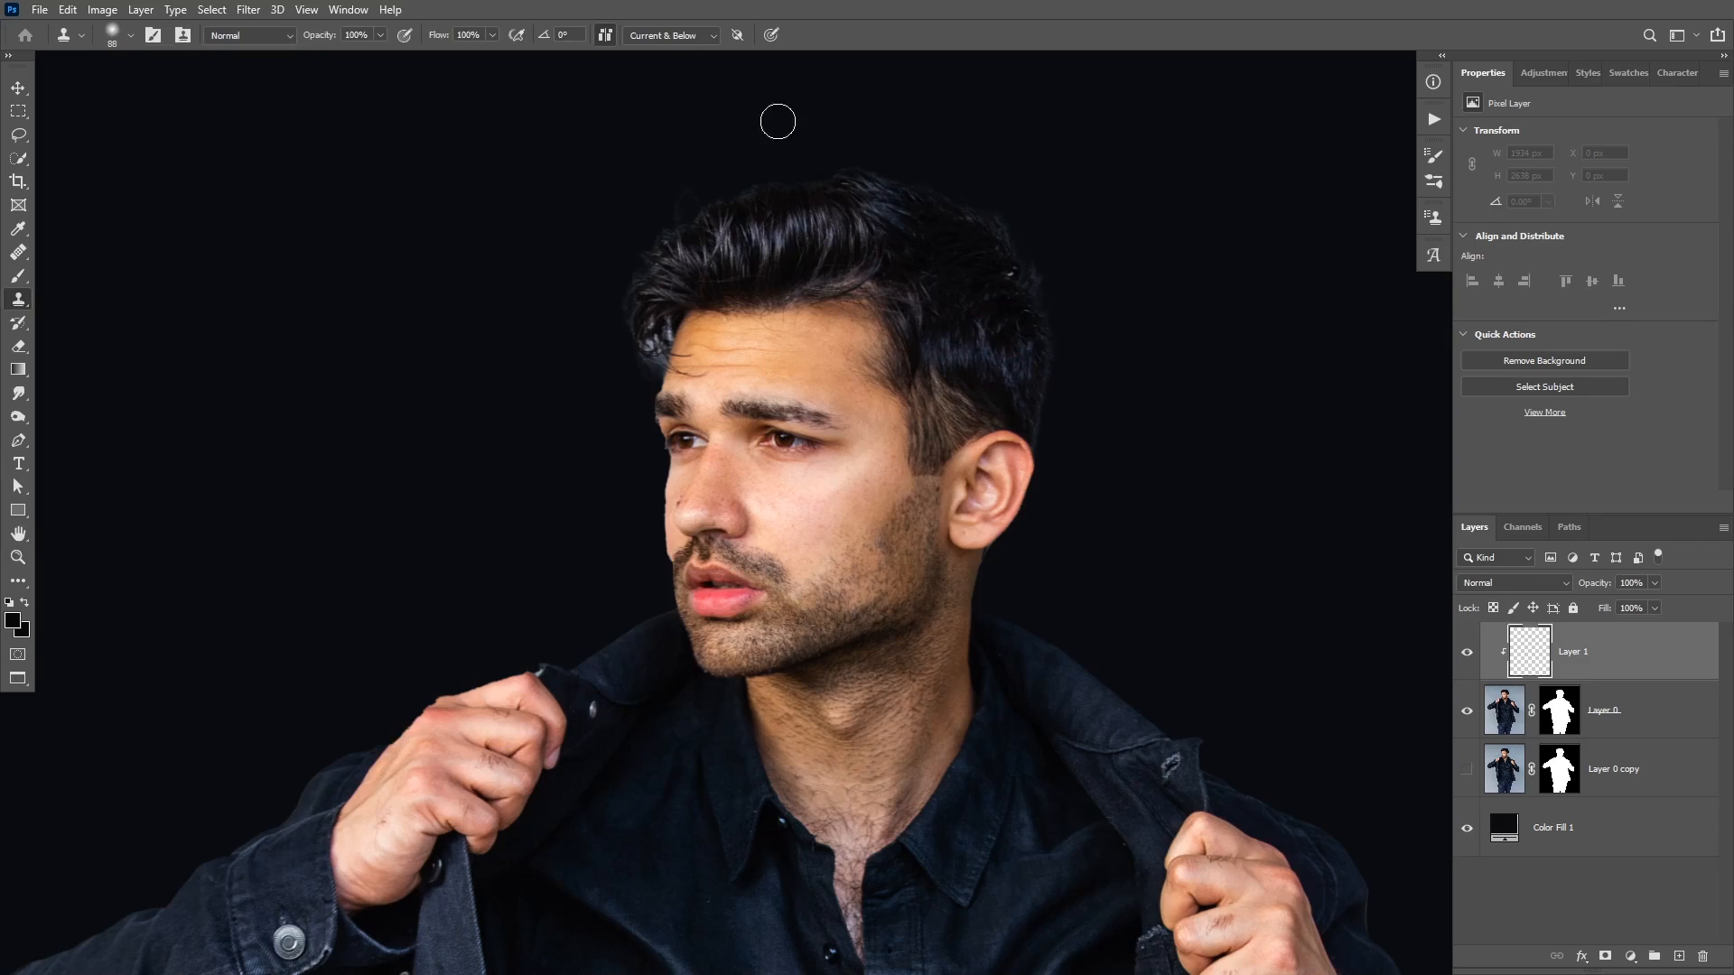
click(671, 35)
click(876, 25)
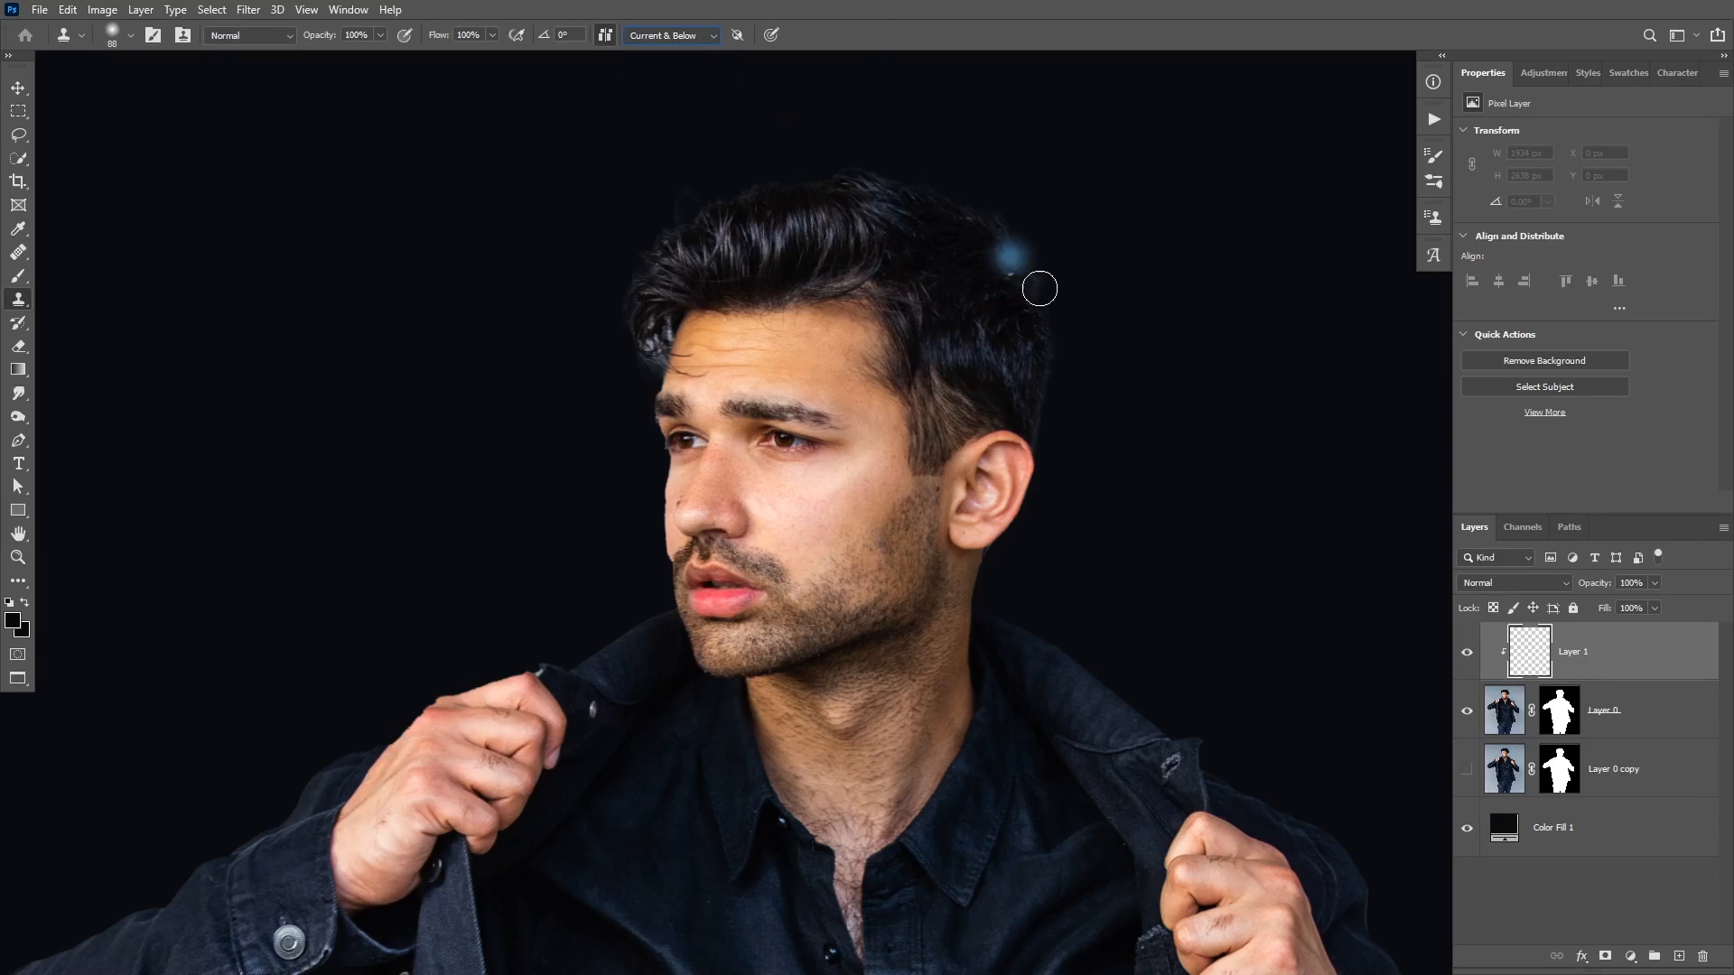
alt+click(1014, 348)
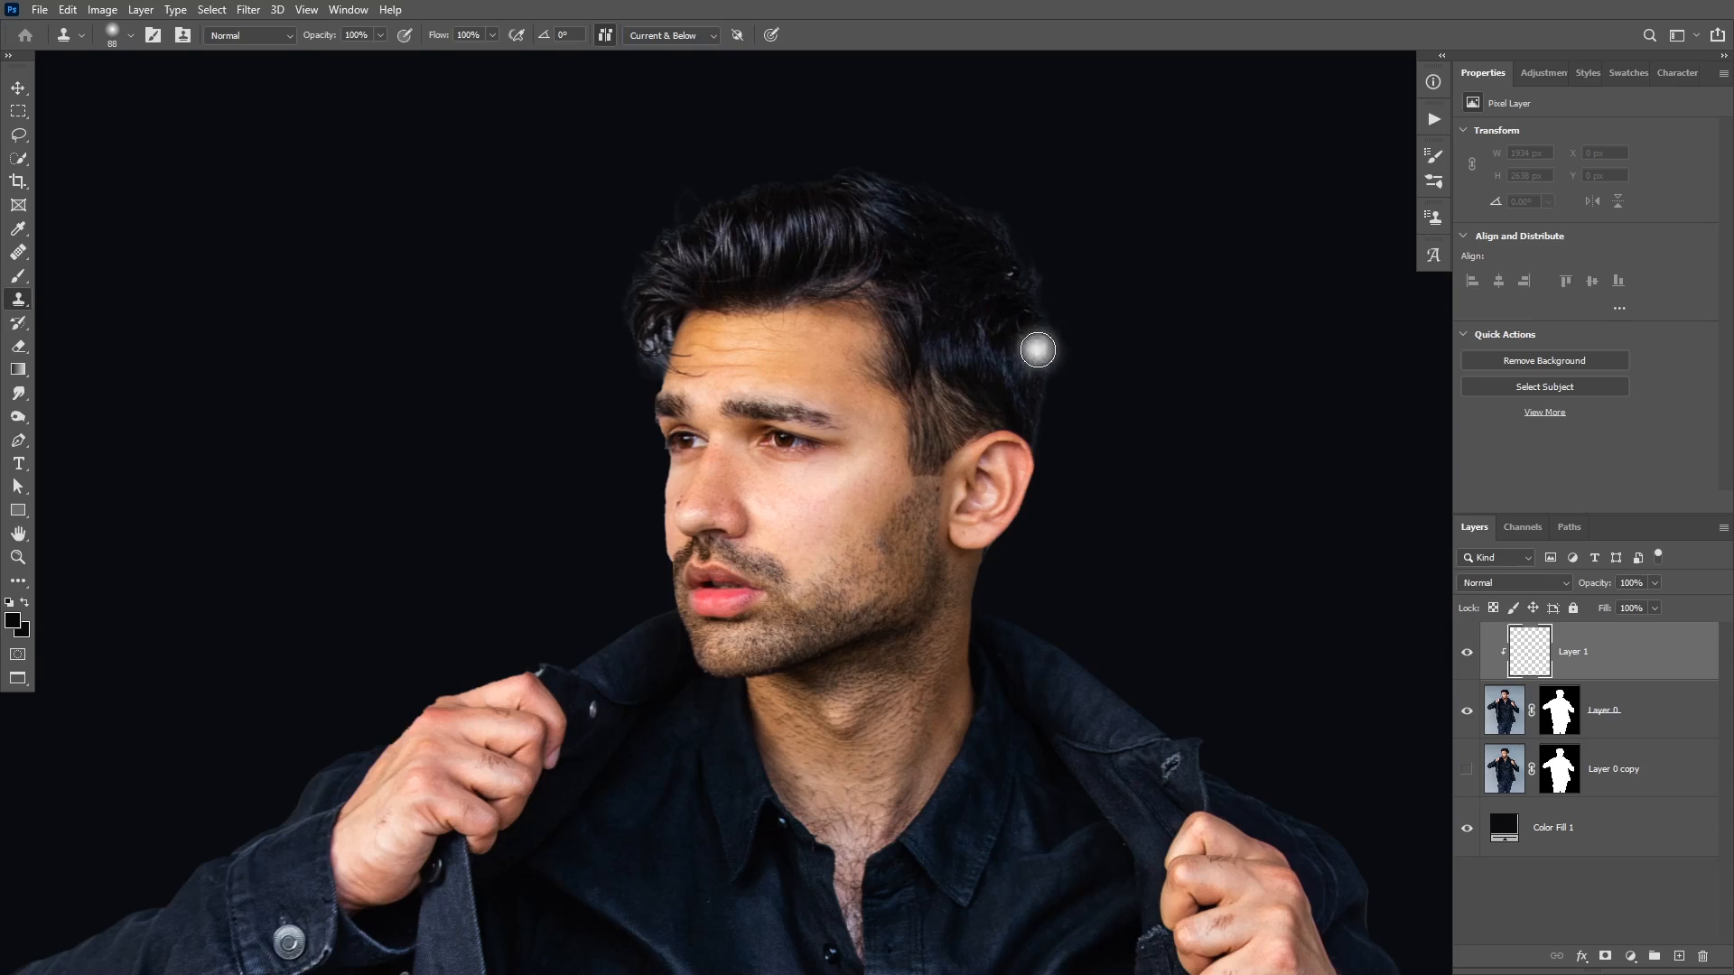
mouse_move(1037, 349)
mouse_down()
mouse_move(1042, 310)
mouse_move(999, 218)
mouse_move(940, 186)
mouse_up()
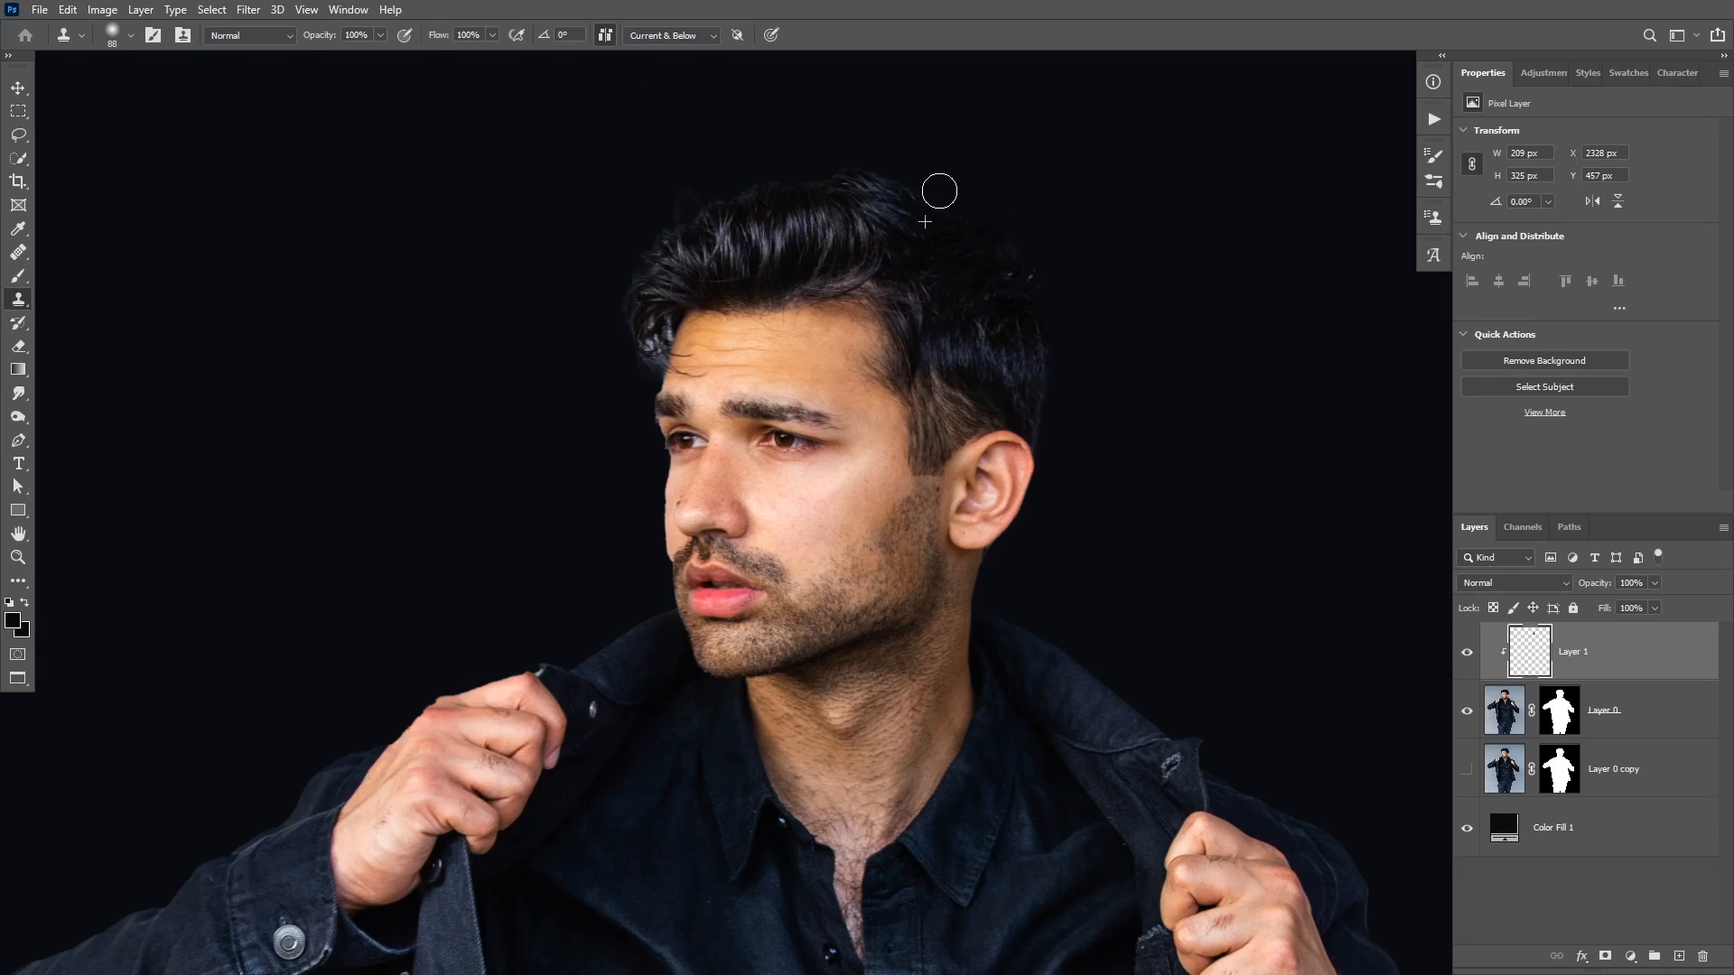
alt+click(1010, 354)
drag(1048, 359, 1055, 404)
alt+click(1030, 393)
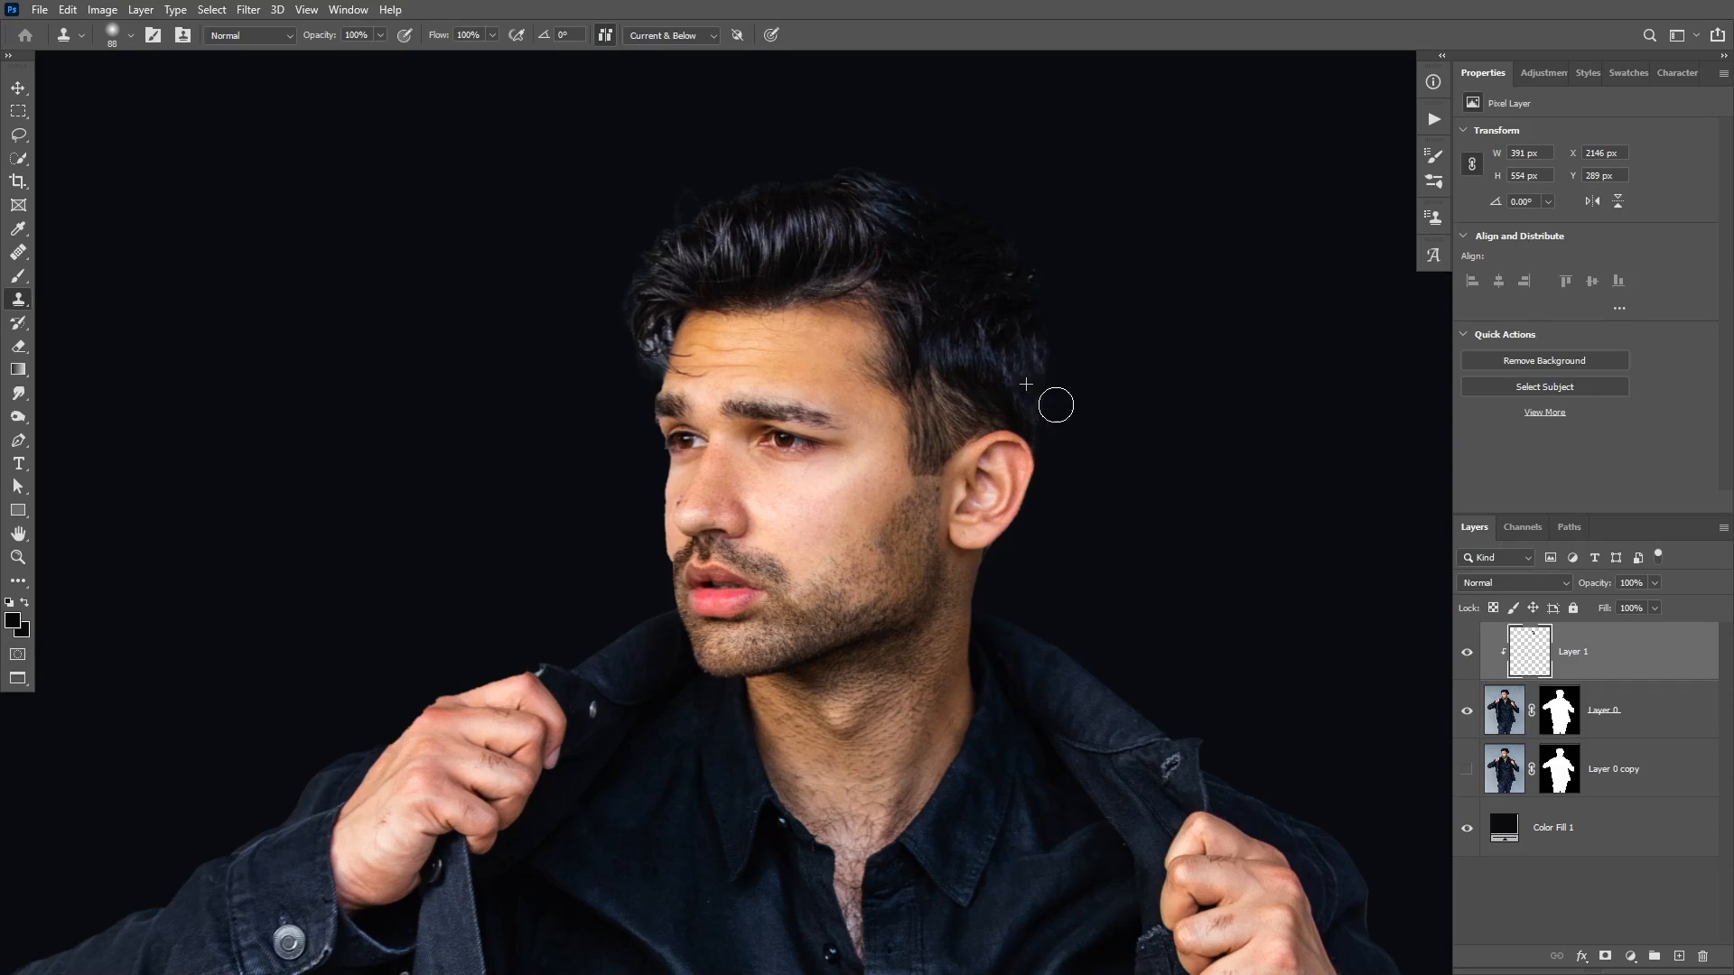
Clone dark hair over the fringe along the front edge of the hair, from the top to the forehead, using a smaller brush near the forehead
alt+click(783, 209)
mouse_move(758, 186)
mouse_down()
mouse_move(661, 248)
mouse_move(628, 295)
mouse_move(650, 348)
mouse_move(660, 324)
mouse_move(631, 329)
mouse_move(658, 323)
mouse_up()
alt+click(729, 234)
alt+click(681, 280)
alt+right_click(664, 292)
alt+click(671, 293)
alt+click(659, 299)
key(ctrl+z)
key(ctrl+z)
alt+click(668, 292)
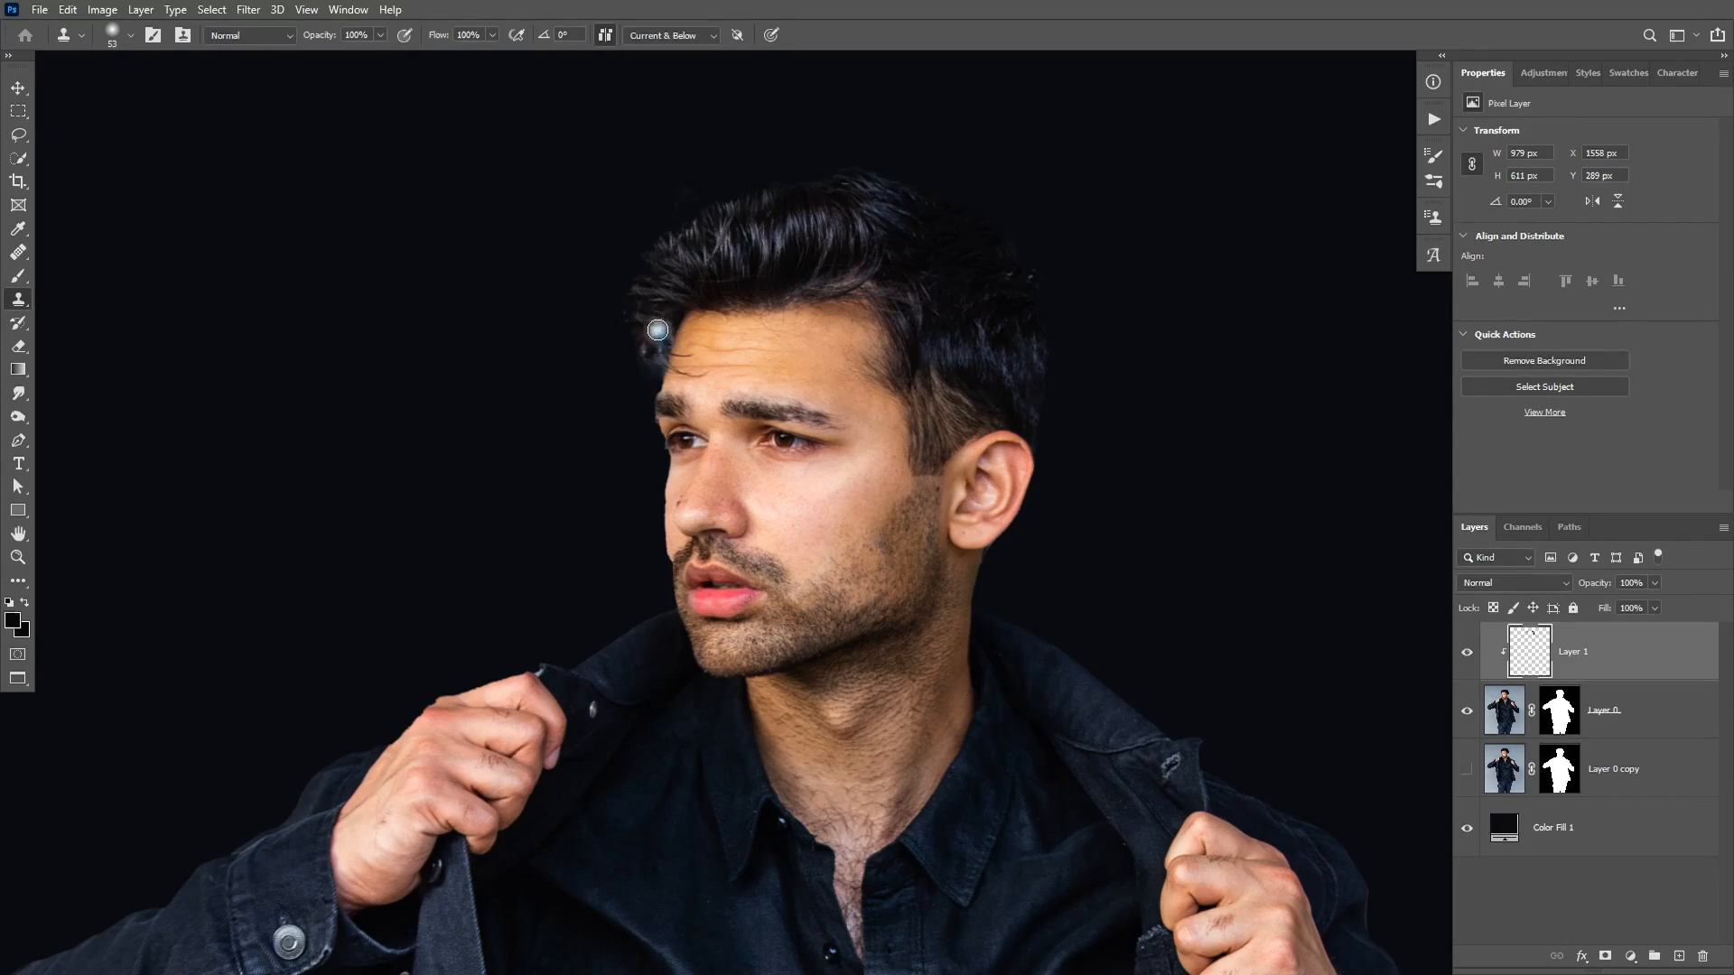
key(ctrl+space)
drag(874, 376, 817, 368)
drag(858, 540, 814, 443)
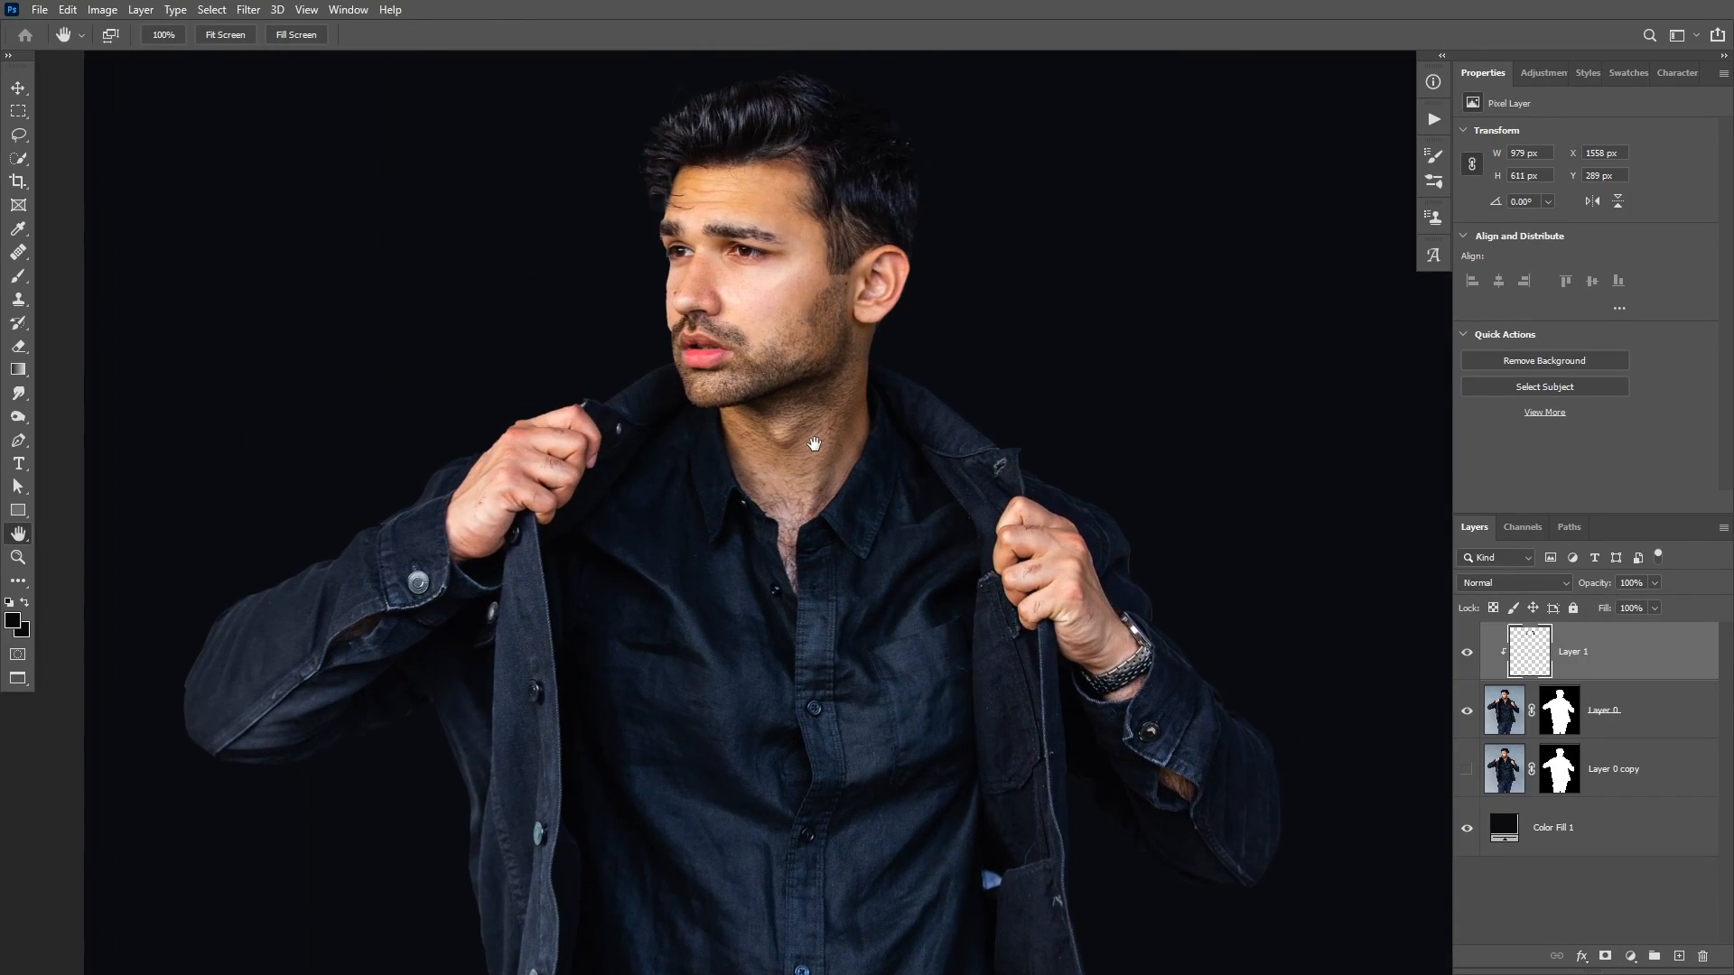